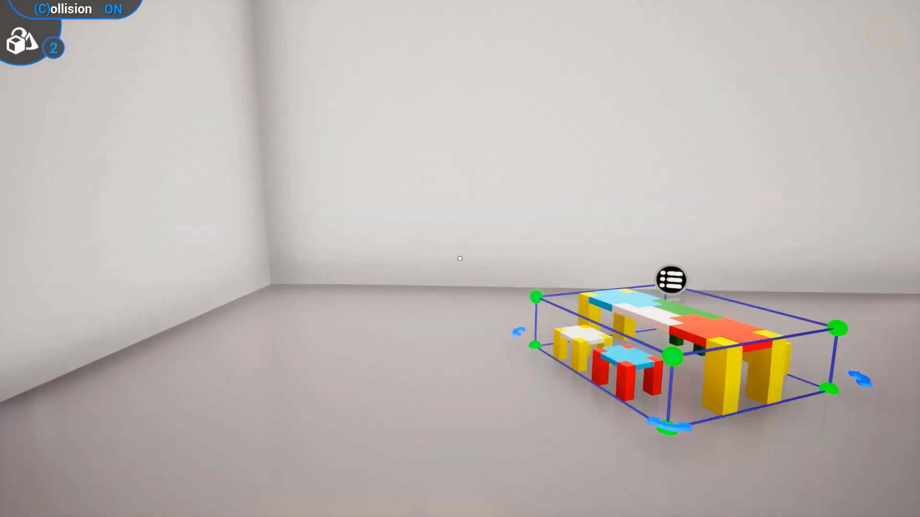
key("Tab")
left_click(109, 211)
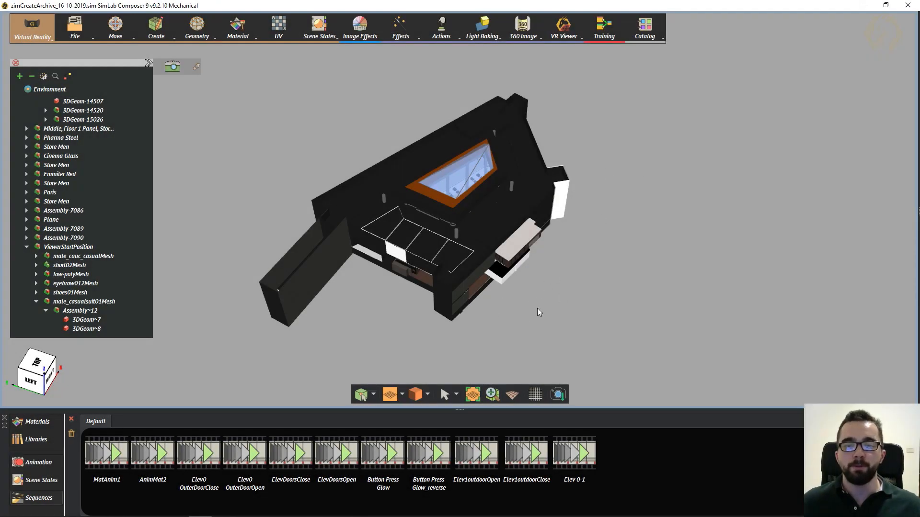
- Select the male figure on the mall's upper floor and raise the selection to its parent node, ViewerStartPosition
middle_click_drag(538, 312, 407, 245)
middle_click_drag(428, 136, 434, 192)
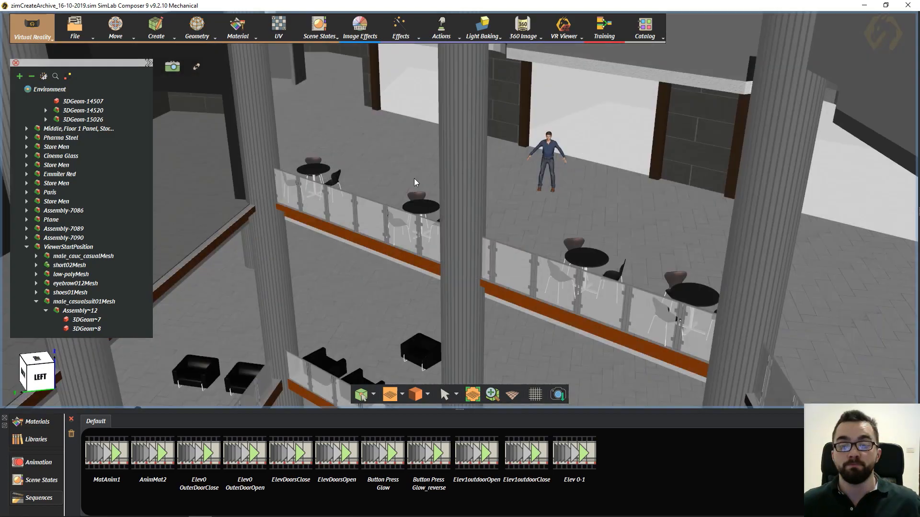
scroll(361, 214, "up", 2)
middle_click_drag(367, 173, 443, 164)
scroll(438, 208, "up", 2)
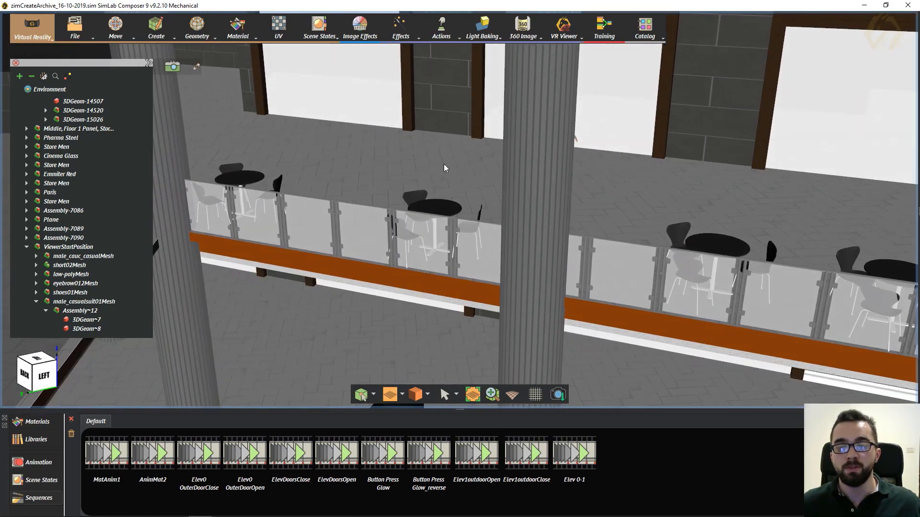
middle_click_drag(518, 183, 352, 188)
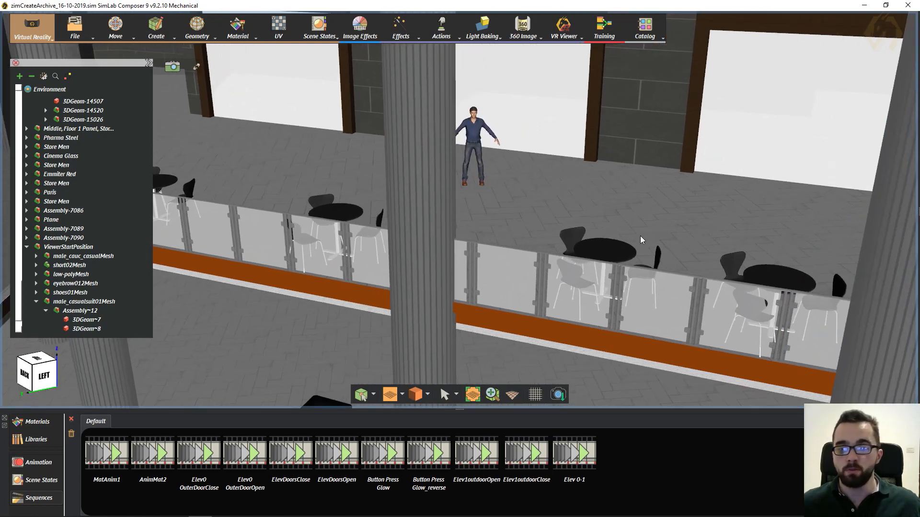
left_click(598, 253)
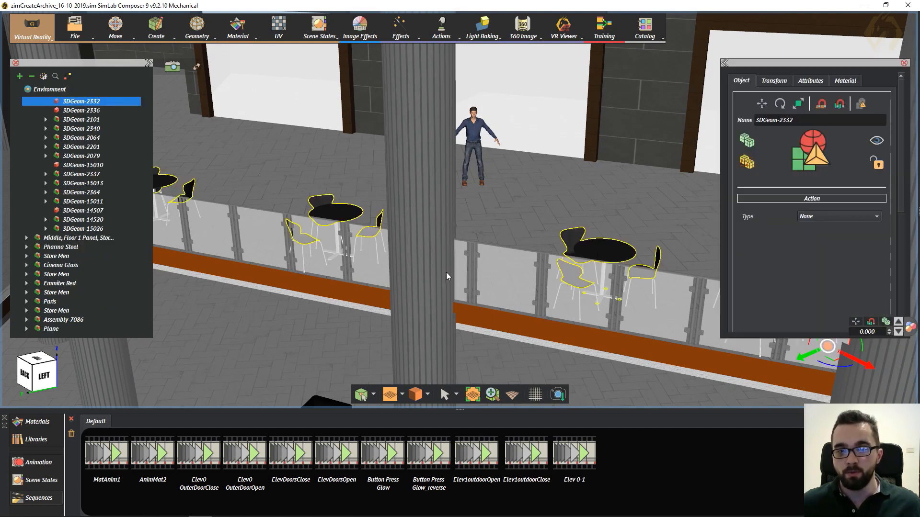
left_click(475, 131)
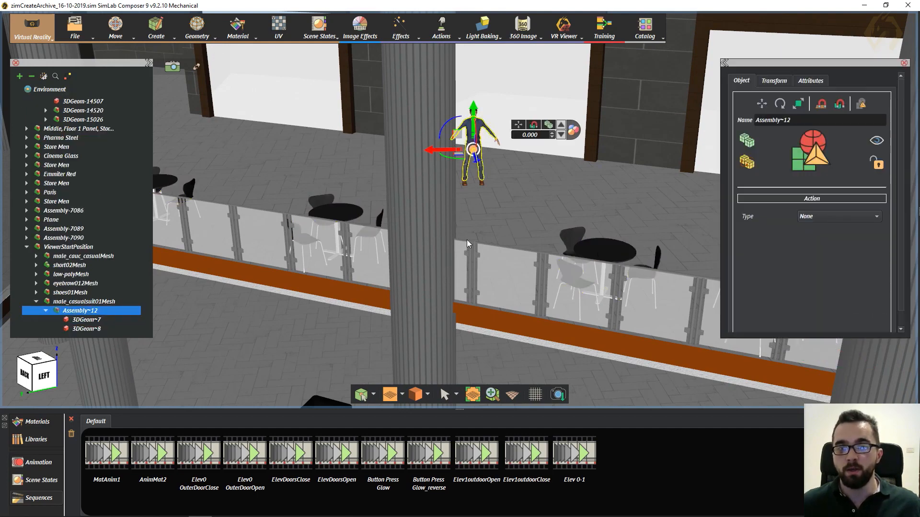
key("Up")
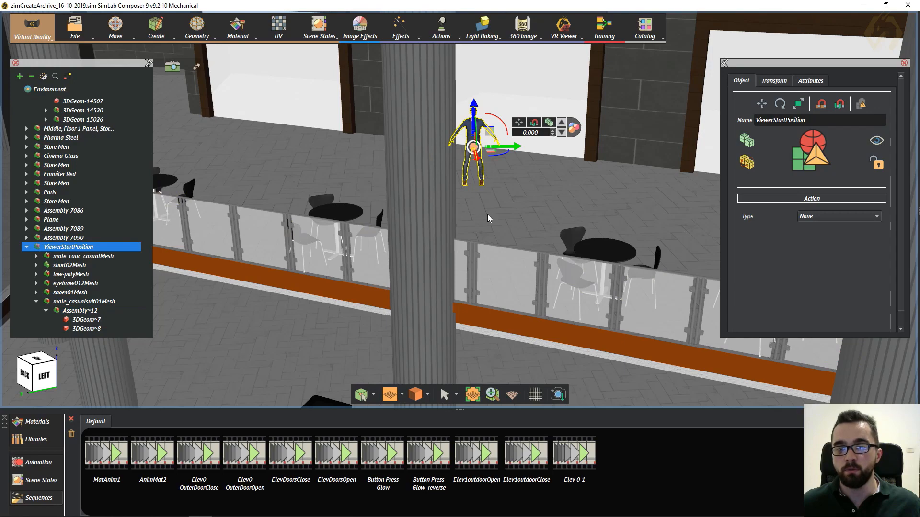
- Collapse the scene tree to its top-level nodes and reselect ViewerStartPosition
middle_click_drag(487, 214, 331, 234)
scroll(424, 191, "up", 5)
scroll(446, 177, "up", 1)
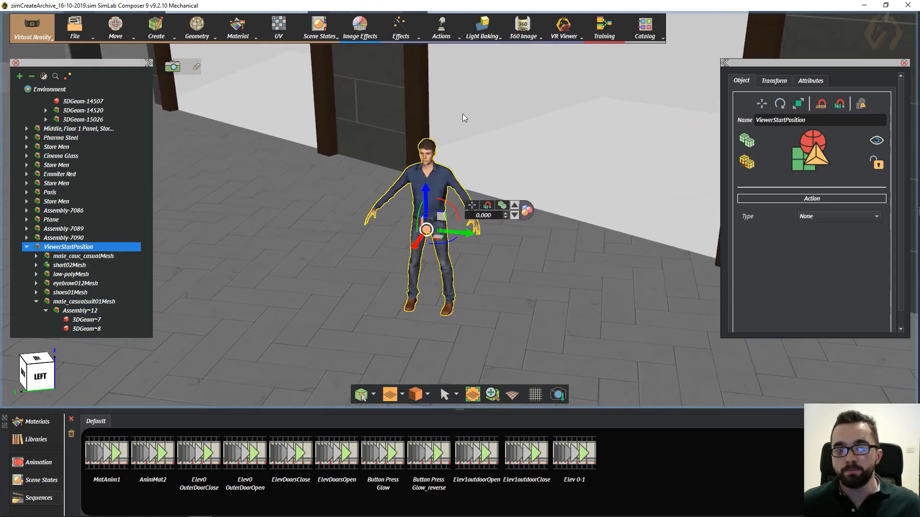
middle_click_drag(463, 118, 483, 120)
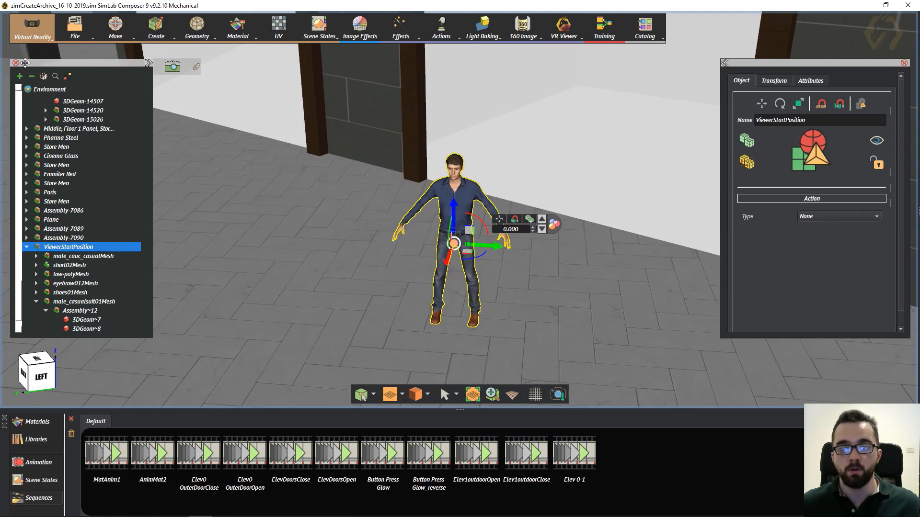
left_click(32, 77)
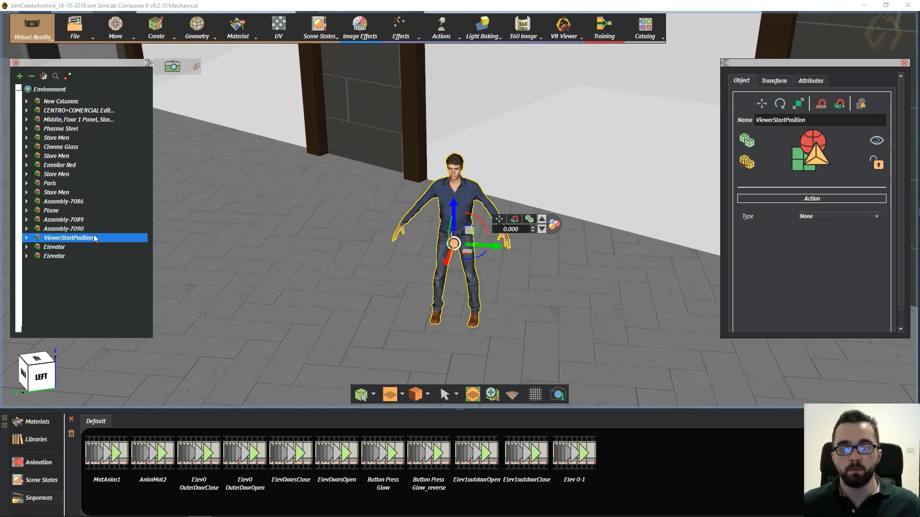
left_click(64, 229)
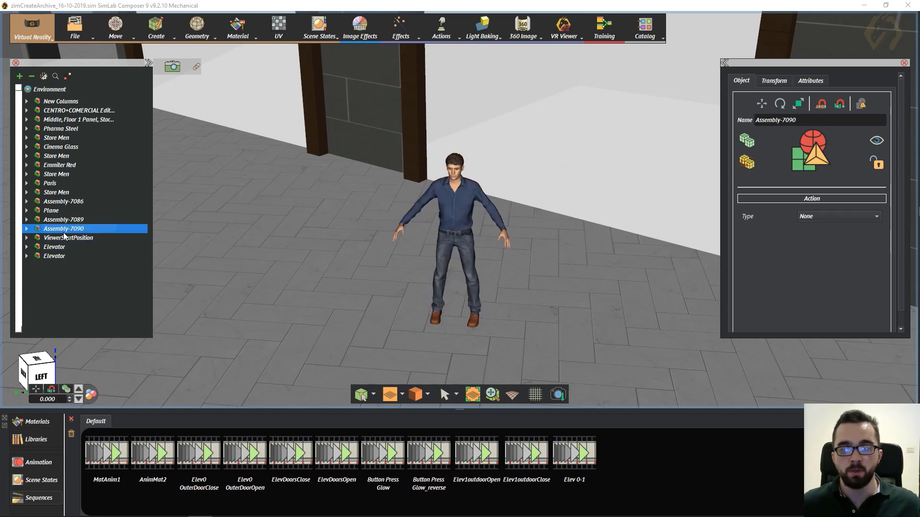
left_click(62, 238)
left_click(64, 247)
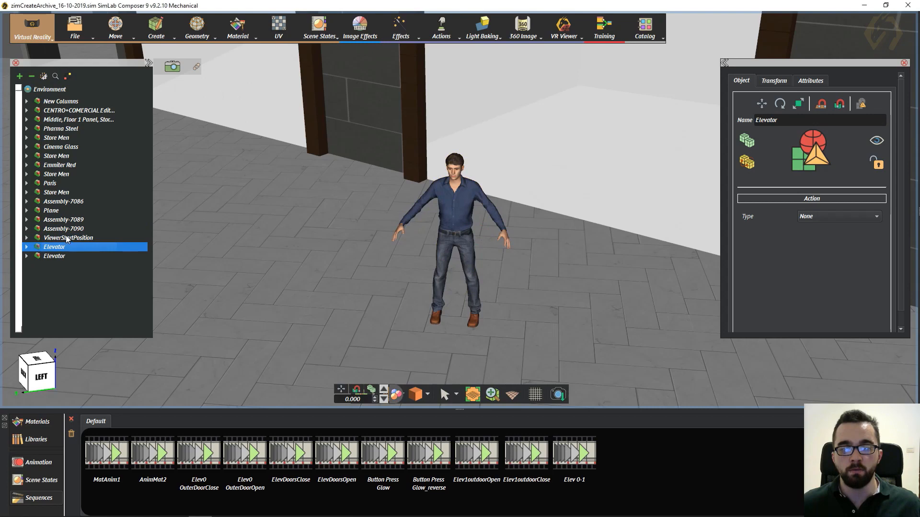
left_click(72, 238)
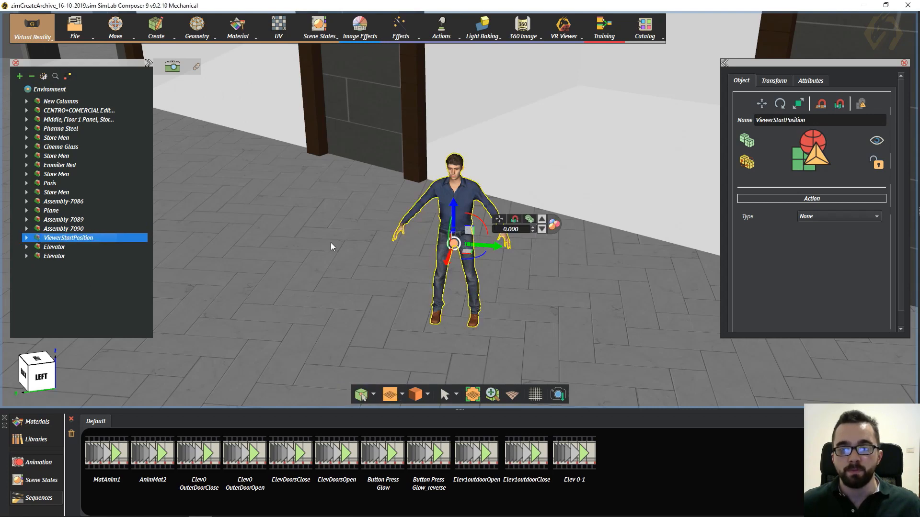
- Cycle the figure's transform manipulator through its modes and return to the one with movement arrows and rotation arcs
middle_click_drag(375, 256, 367, 217)
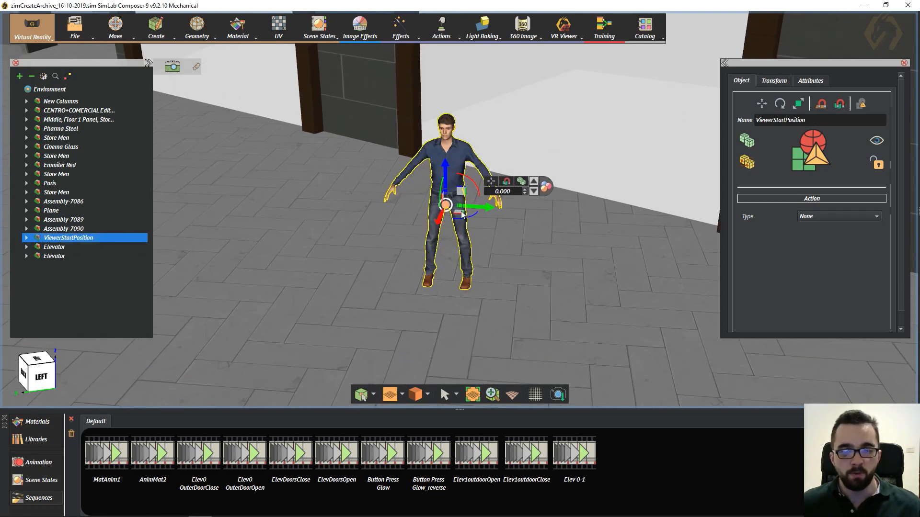
key("2")
key("1")
key("3")
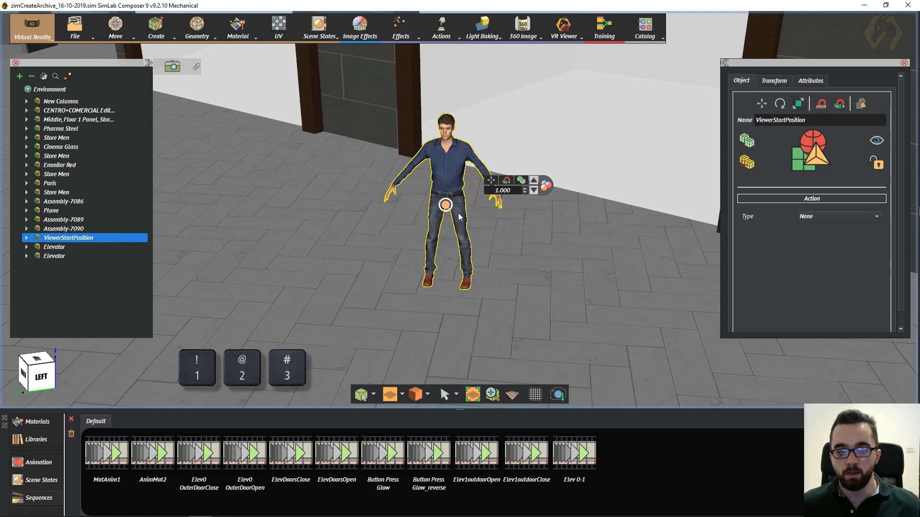
key("1")
key("2")
key("1")
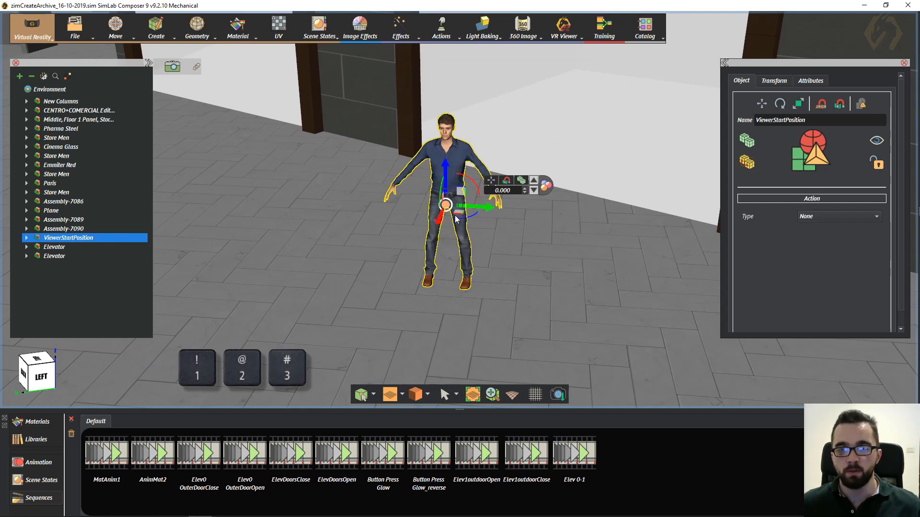
key("3")
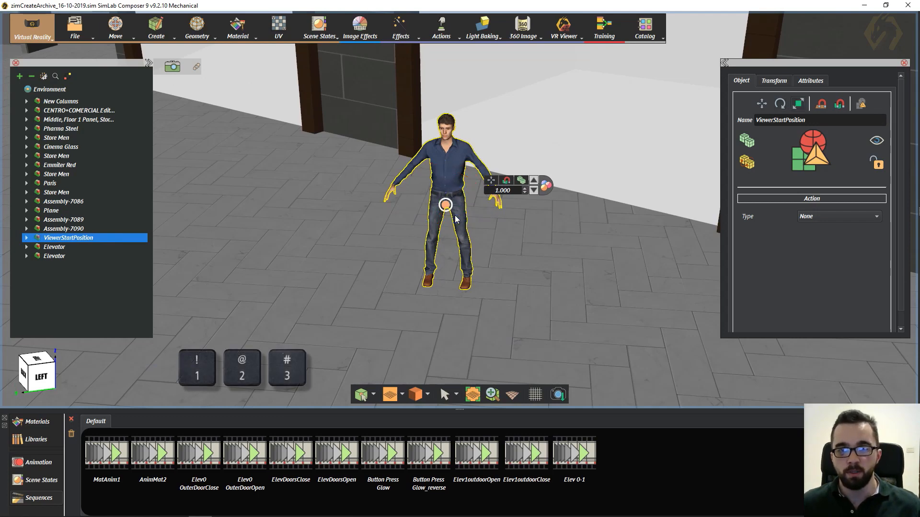
key("1")
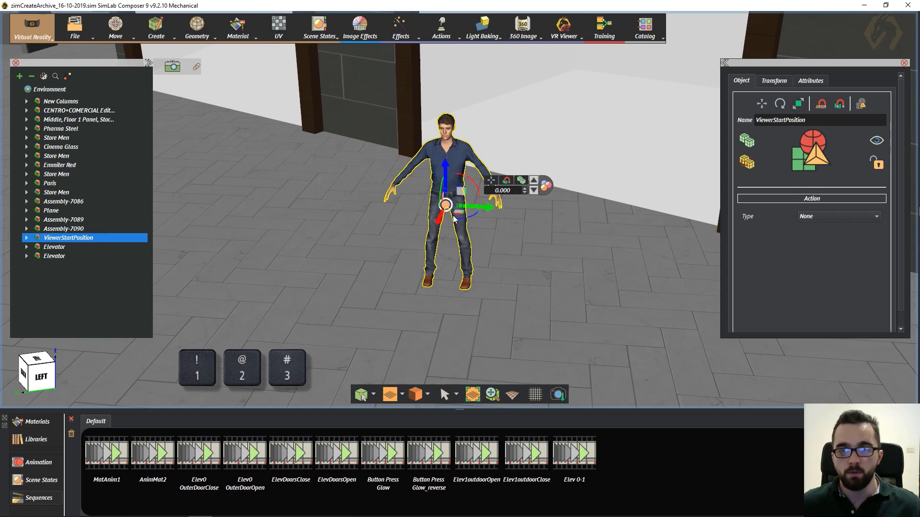
- Snap the ViewerStartPosition figure to the lower floor, in the open area below the upper balcony
left_click_drag(460, 217, 280, 167)
middle_click_drag(330, 293, 482, 261)
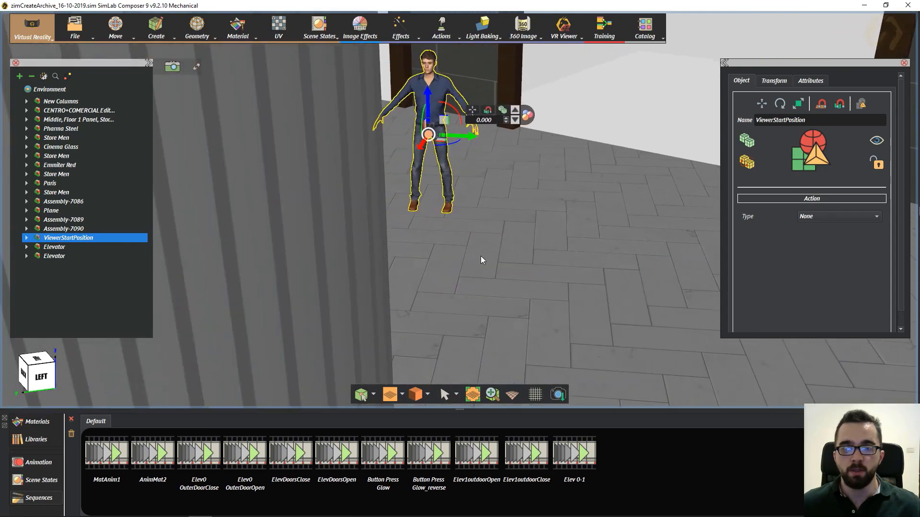
scroll(475, 211, "down", 6)
right_click_drag(377, 257, 387, 197)
middle_click_drag(404, 261, 406, 165)
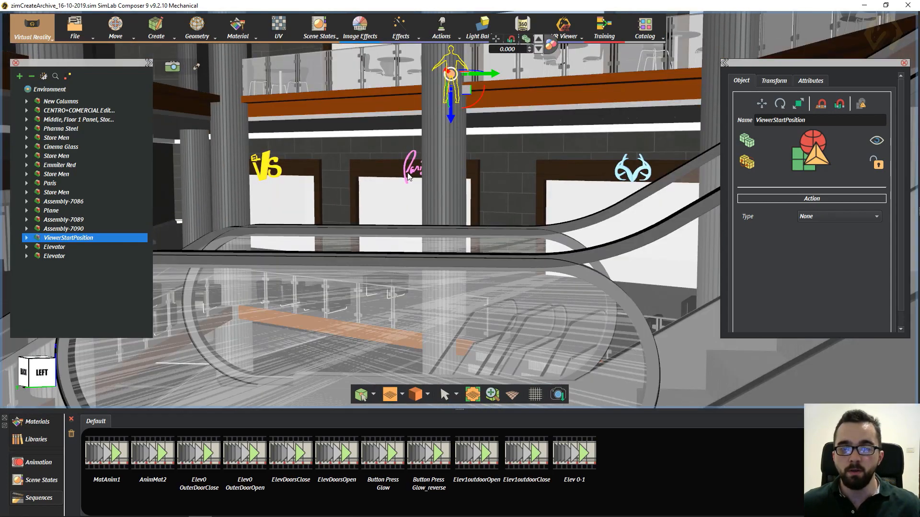
right_click_drag(406, 165, 418, 303)
right_click_drag(464, 255, 454, 214)
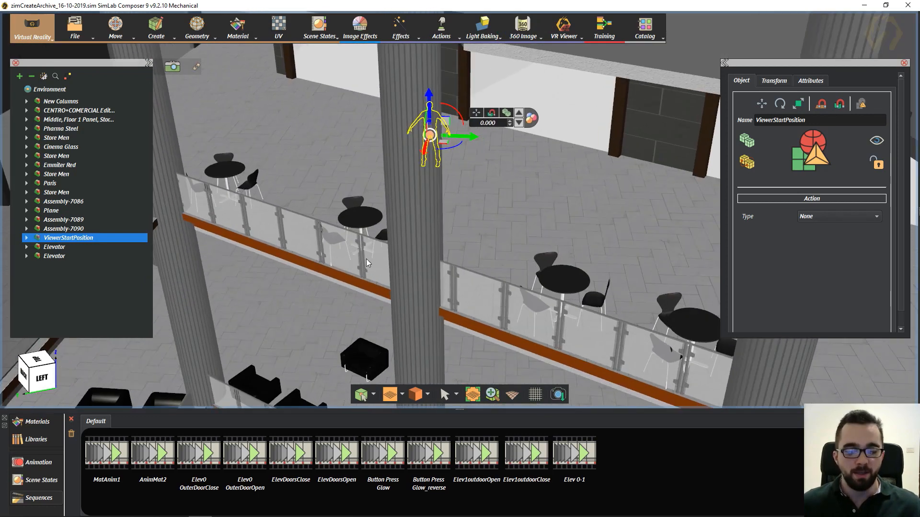
key("n")
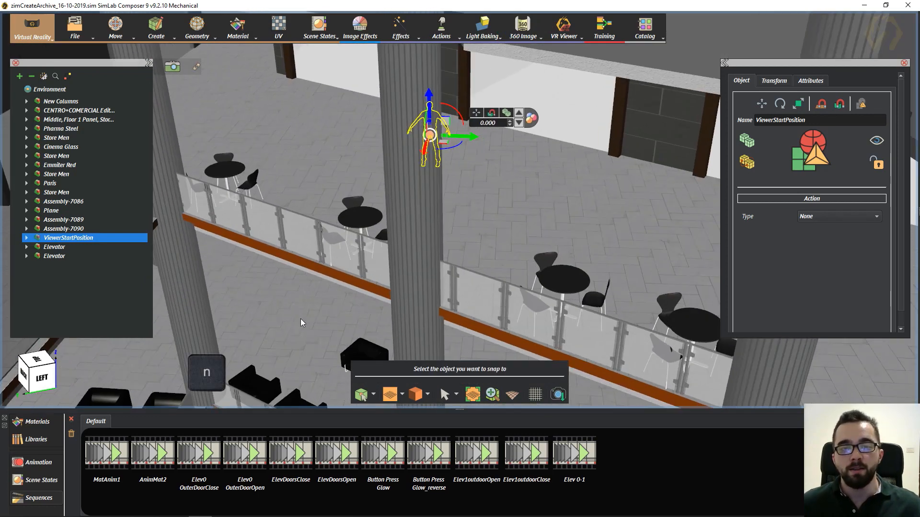
middle_click_drag(301, 326, 386, 268)
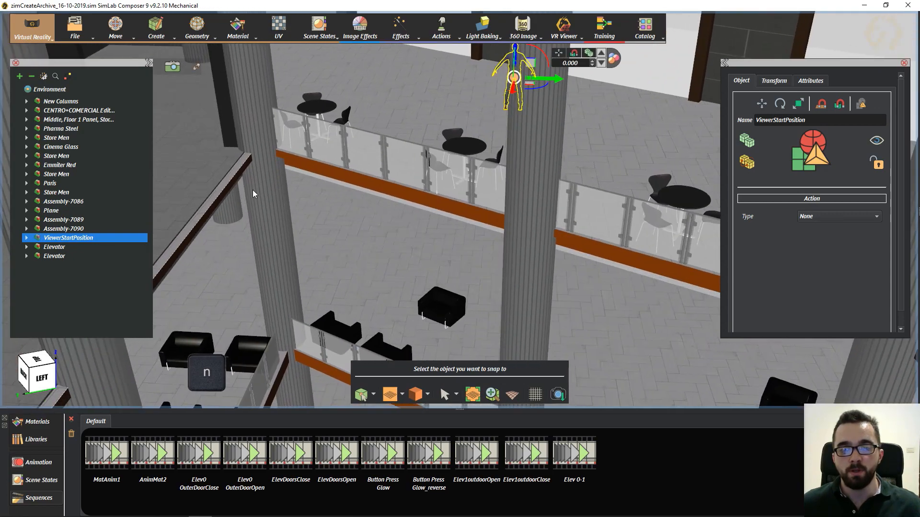
scroll(321, 242, "up", 2)
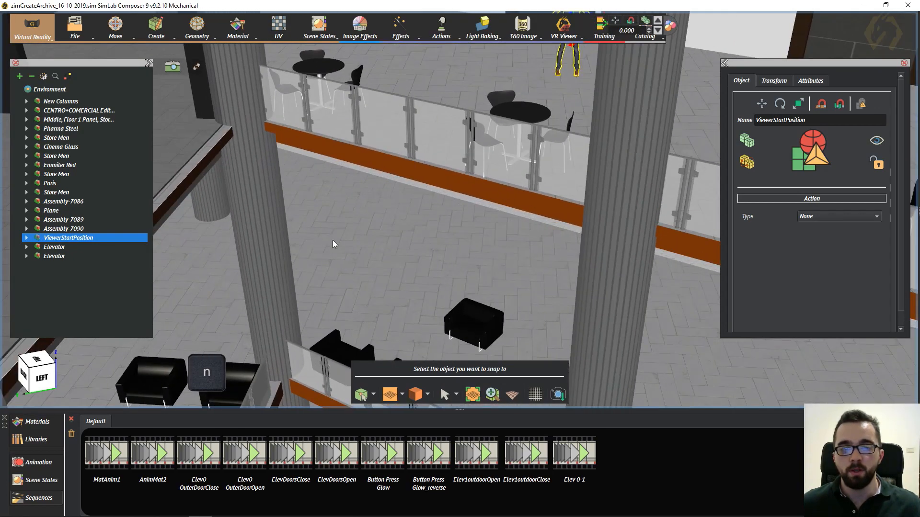
scroll(332, 240, "down", 1)
middle_click_drag(389, 264, 406, 288)
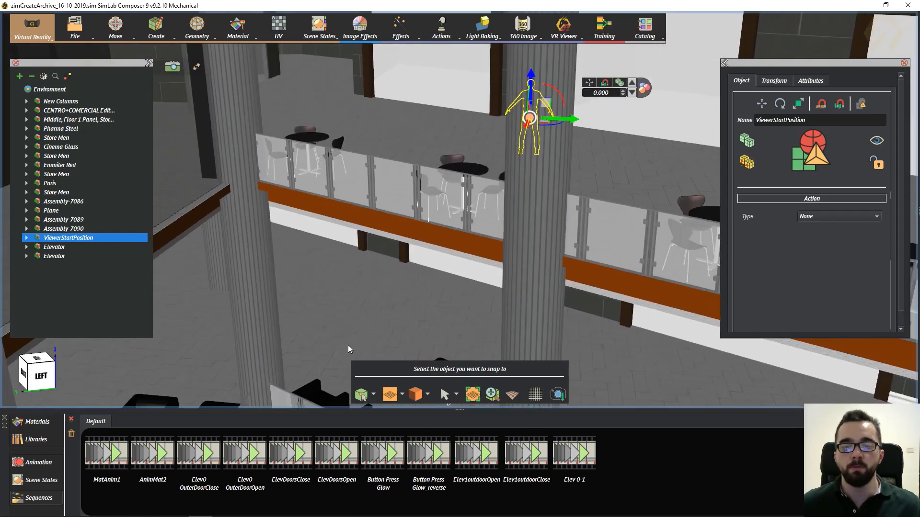
left_click(345, 308)
- Examine the snapped figure up close, checking how its feet meet the lower floor
scroll(346, 308, "down", 1)
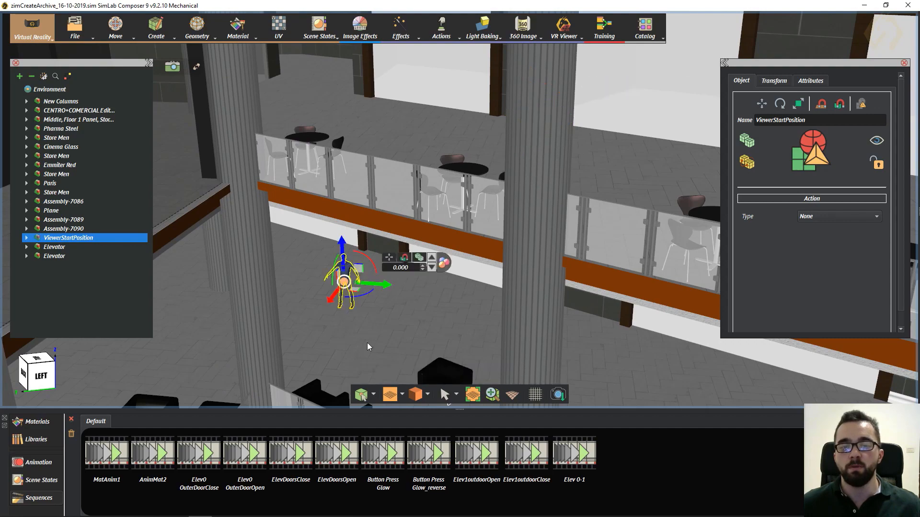
scroll(367, 235, "down", 4)
middle_click_drag(366, 237, 322, 206)
scroll(339, 172, "up", 10)
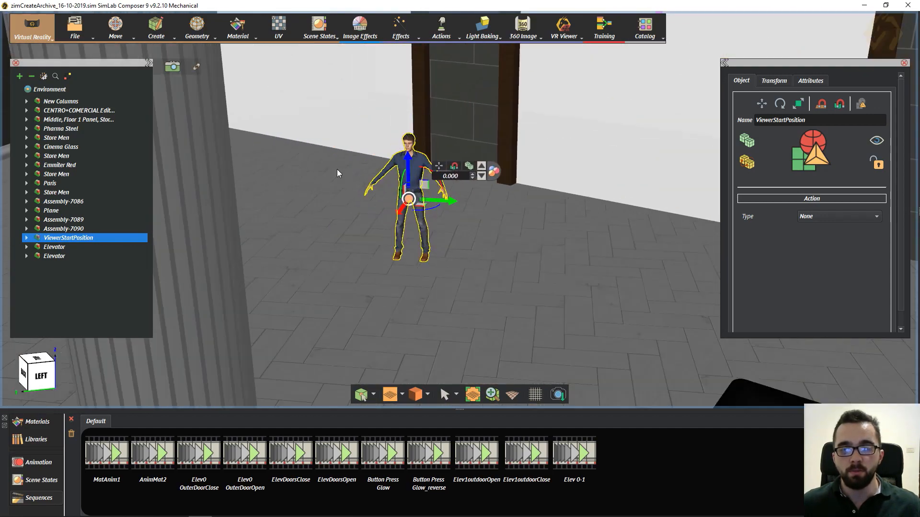
scroll(356, 227, "up", 5)
right_click_drag(354, 255, 229, 214)
scroll(484, 246, "up", 6)
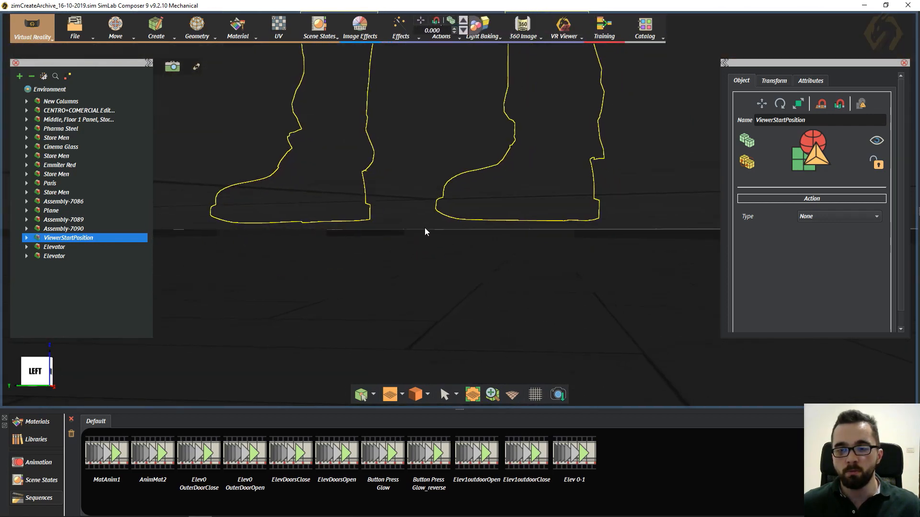
middle_click_drag(402, 235, 386, 313)
middle_click_drag(463, 225, 455, 287)
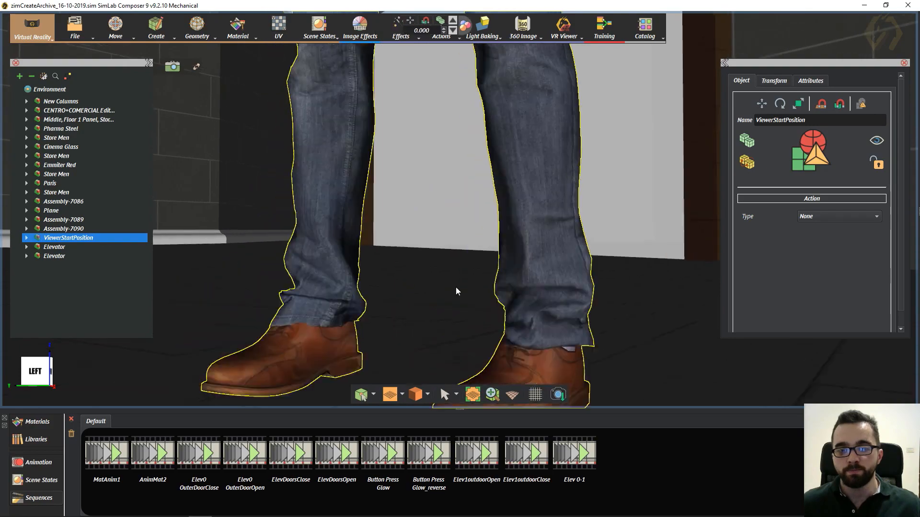
right_click_drag(456, 286, 406, 300)
scroll(402, 170, "down", 8)
right_click_drag(386, 221, 501, 157)
scroll(501, 156, "down", 5)
right_click_drag(481, 191, 357, 242)
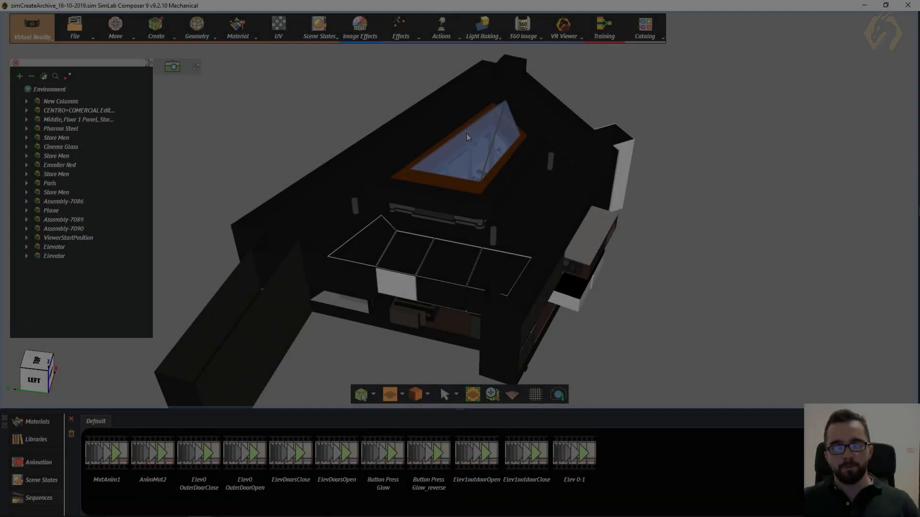
- View the mall interior through the roof glass and inspect the figure's position near the lower-floor shops
scroll(454, 251, "up", 5)
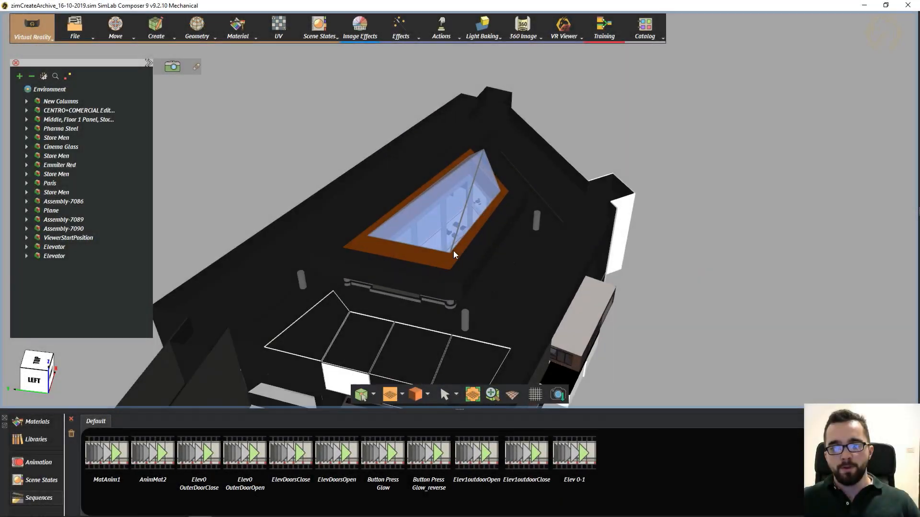
scroll(404, 270, "up", 10)
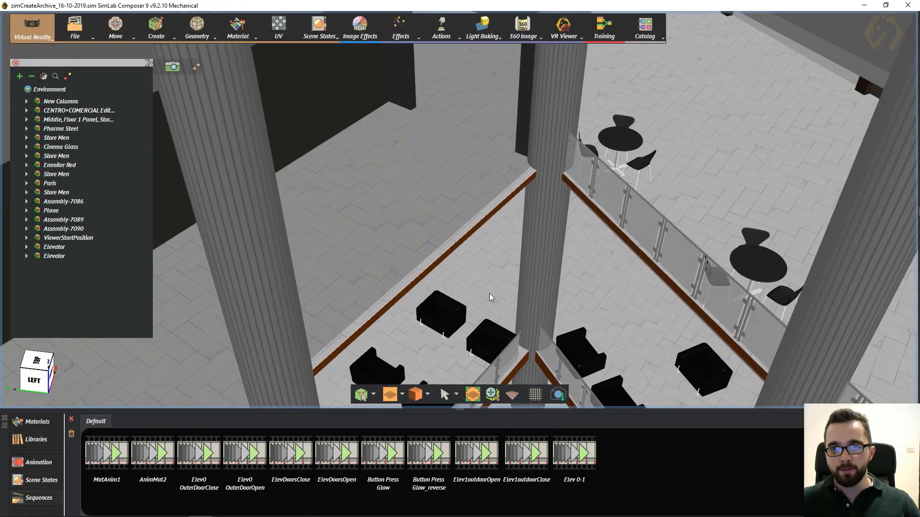
right_click_drag(490, 293, 567, 223)
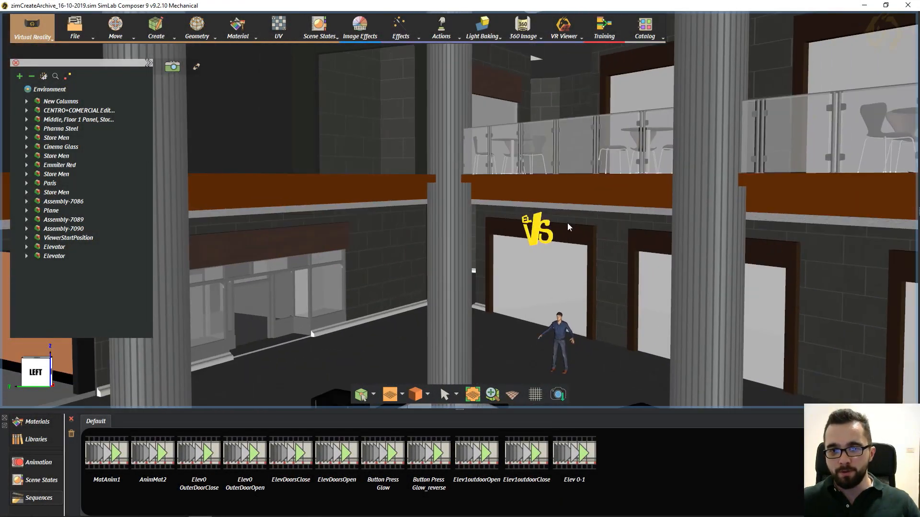
middle_click_drag(567, 223, 515, 138)
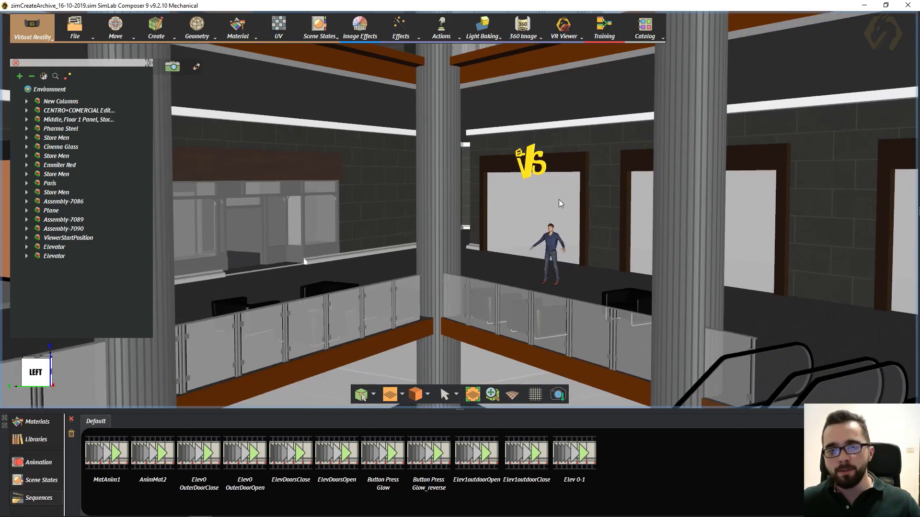
right_click_drag(558, 200, 552, 242)
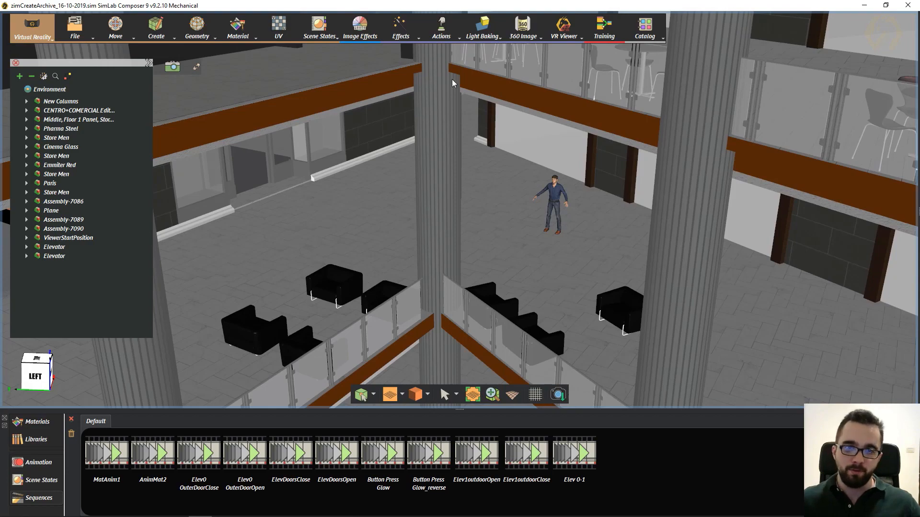
- Examine the mall from above the glass roof and inside, checking where the start position figure stands relative to both floors
scroll(470, 168, "down", 4)
right_click_drag(546, 199, 459, 218)
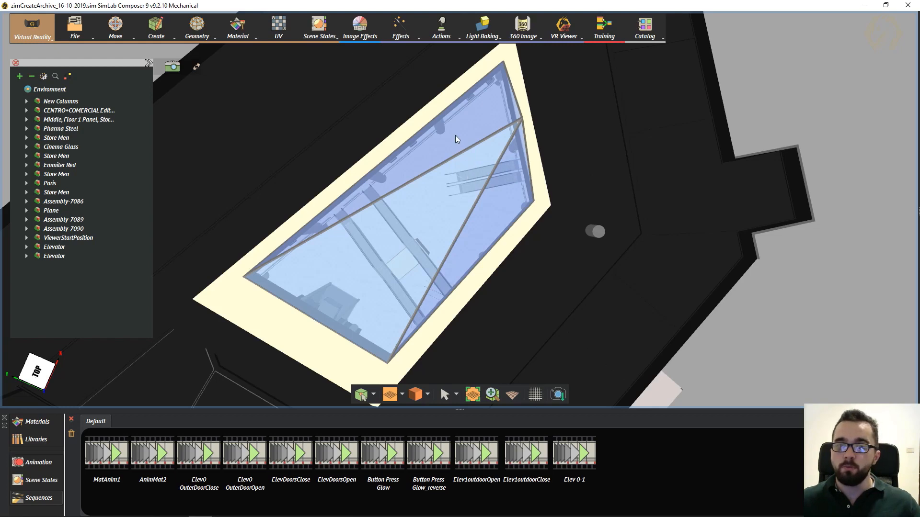
scroll(470, 170, "up", 5)
left_click_drag(487, 171, 458, 210)
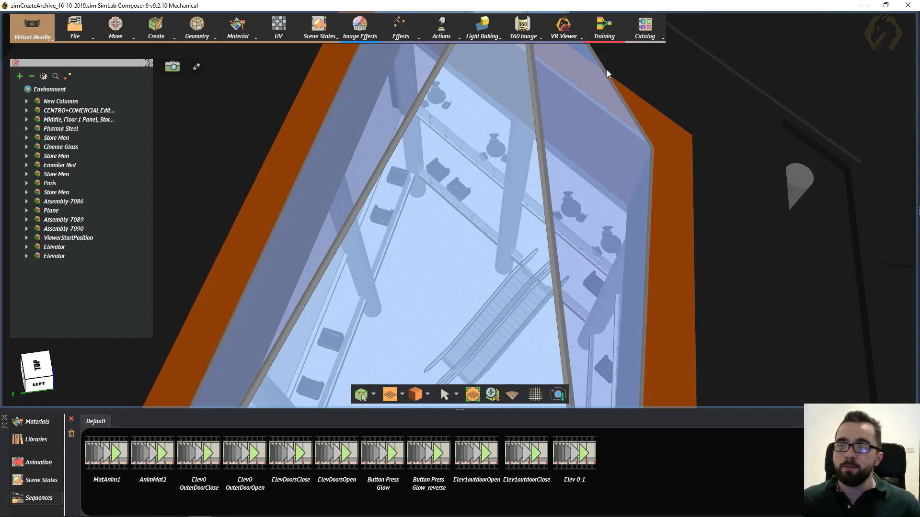
scroll(437, 193, "up", 8)
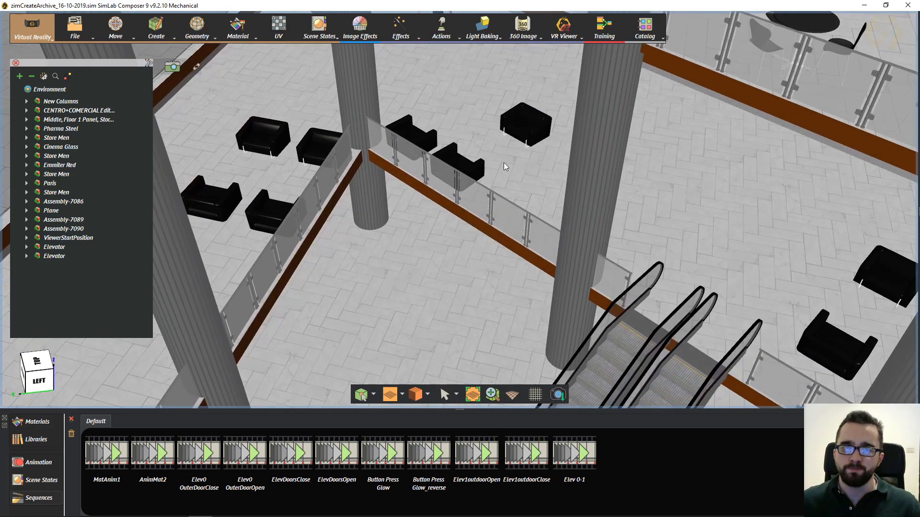
left_click_drag(504, 163, 473, 74)
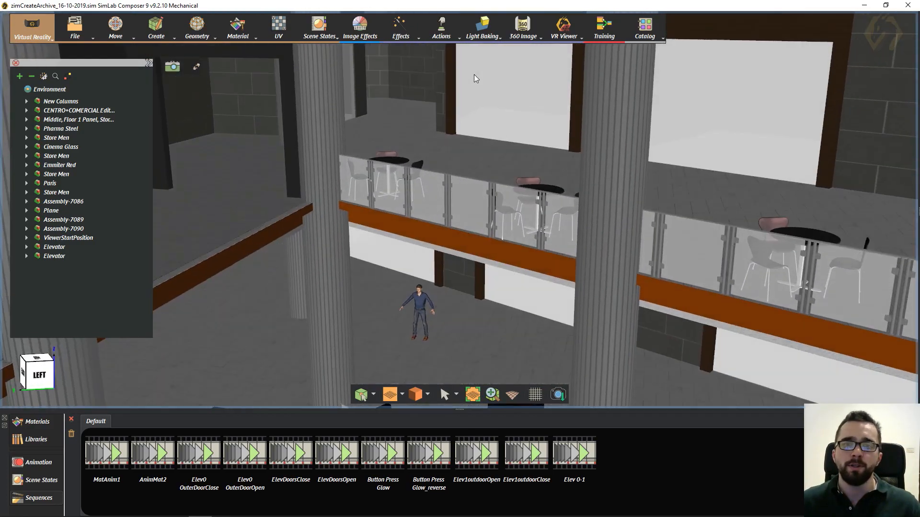
left_click_drag(427, 202, 481, 139)
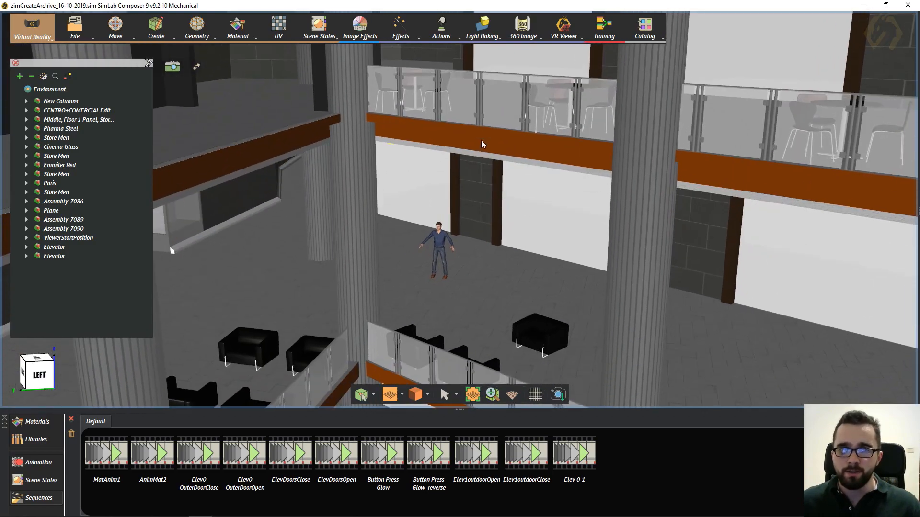
left_click_drag(467, 234, 467, 218)
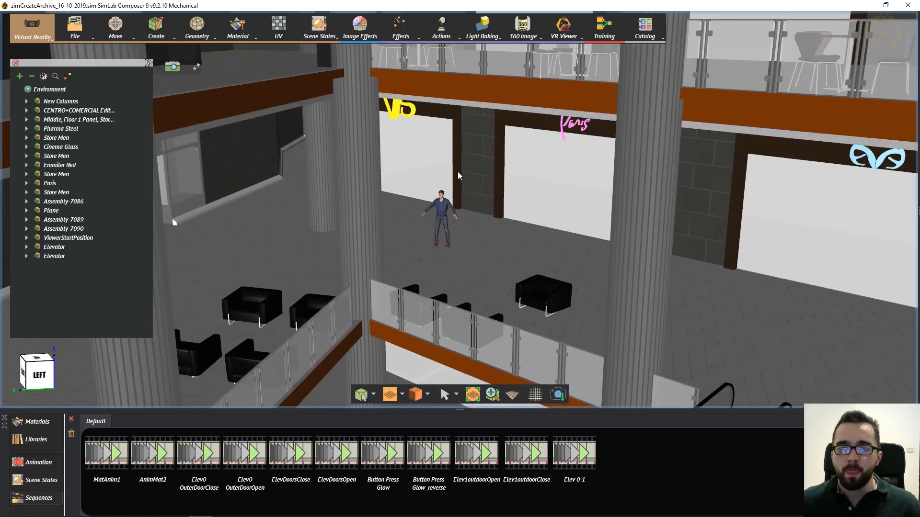
left_click_drag(458, 171, 421, 254)
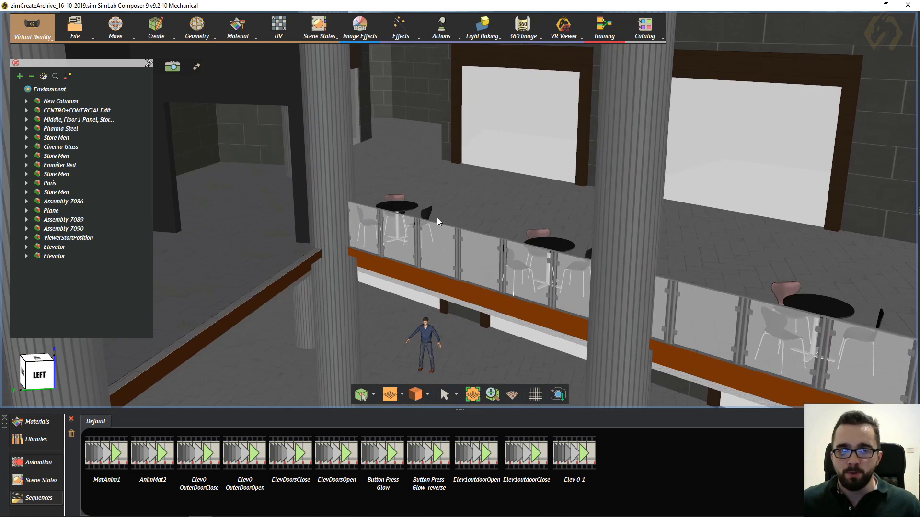
left_click(76, 29)
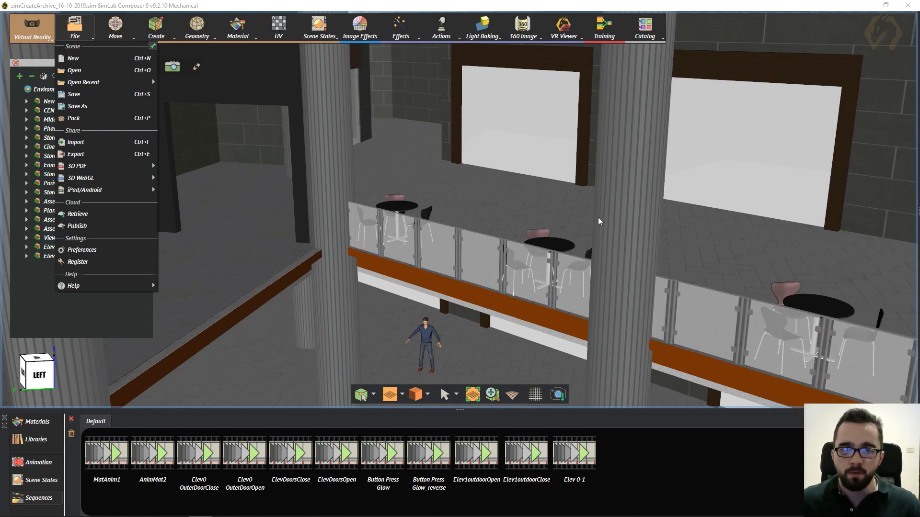
left_click_drag(598, 217, 613, 205)
left_click_drag(669, 205, 625, 153)
middle_click_drag(626, 149, 483, 147)
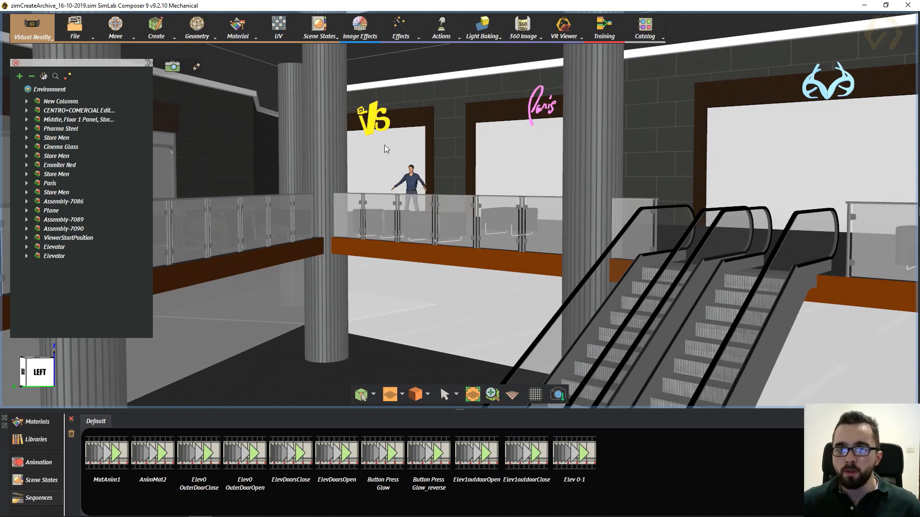
middle_click_drag(427, 126, 443, 215)
left_click_drag(392, 174, 377, 250)
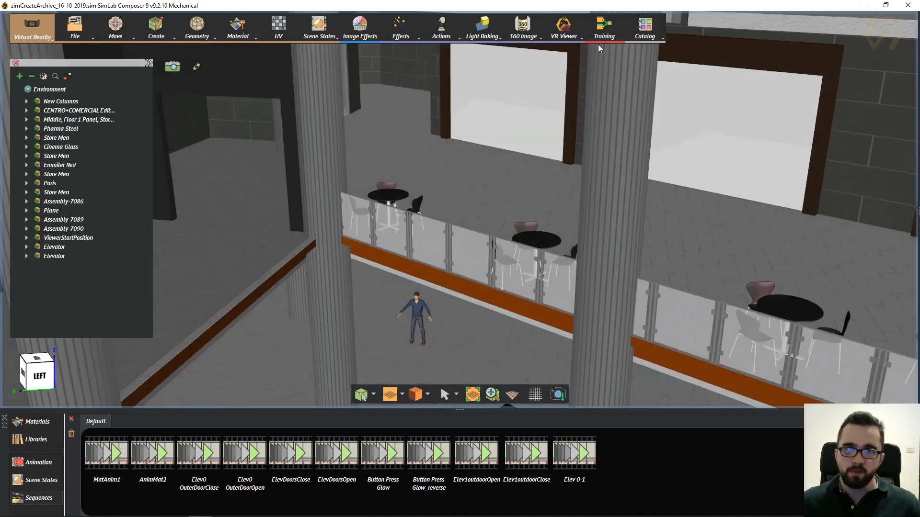
- Activate Set Start Position for the existing figure, then delete that ViewerStartPosition figure from the scene
left_click(575, 36)
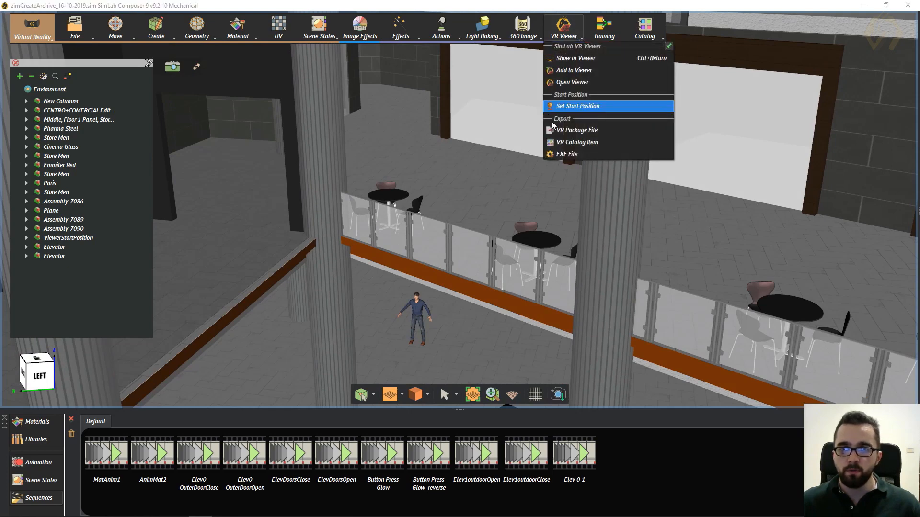
left_click(586, 106)
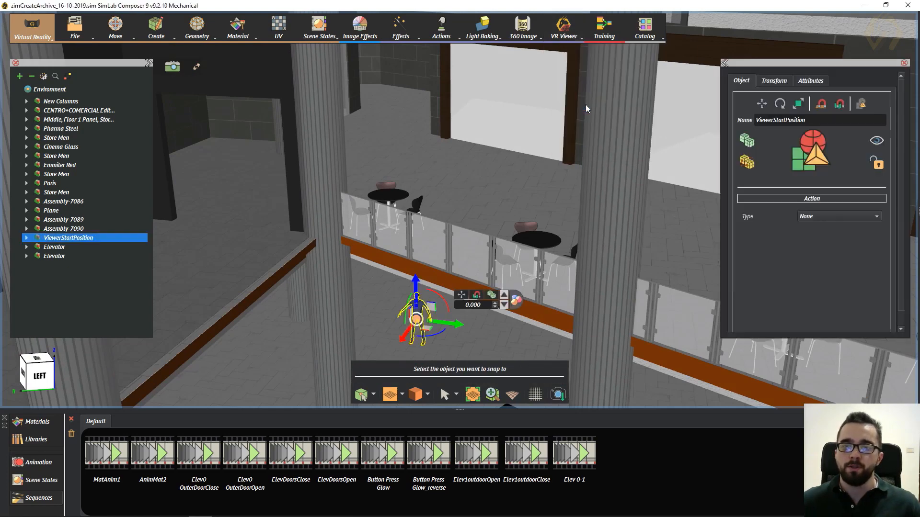
scroll(365, 321, "up", 3)
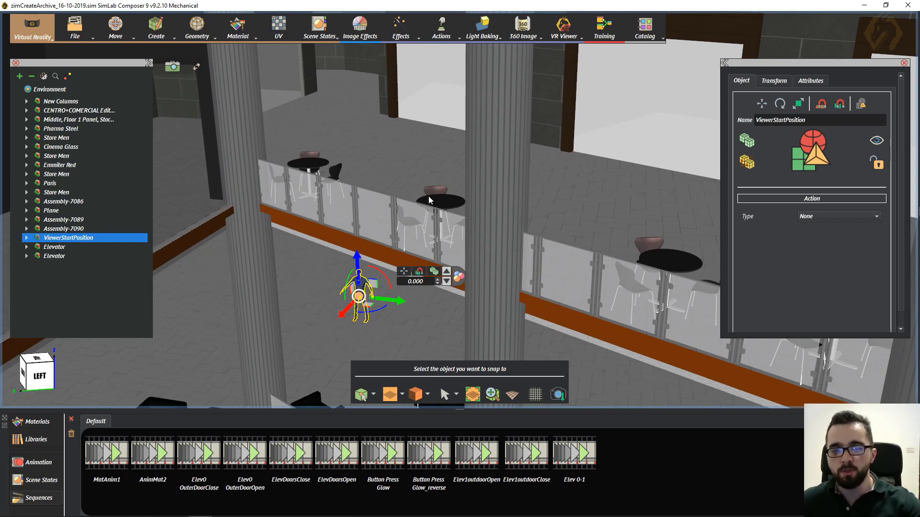
key("Delete")
- Add a new viewer start position figure and place it on the upper floor, behind the balcony tables
left_click(554, 31)
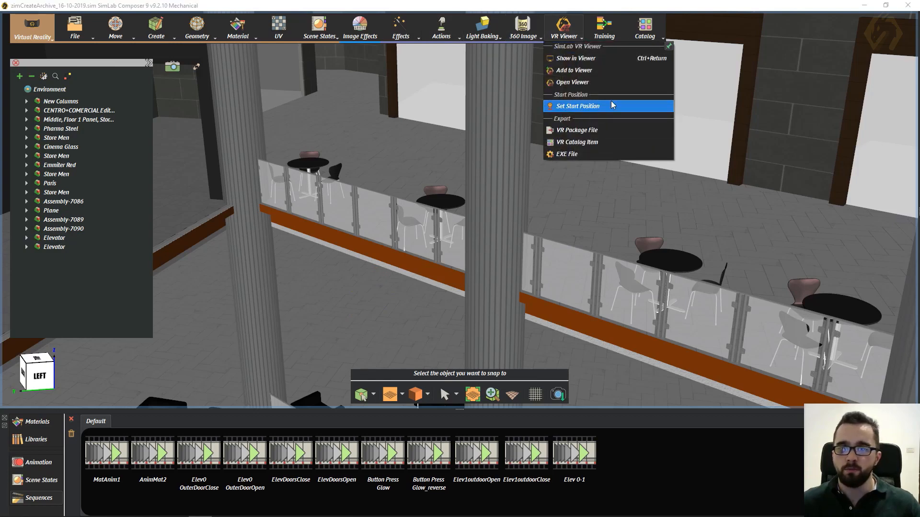
left_click(577, 106)
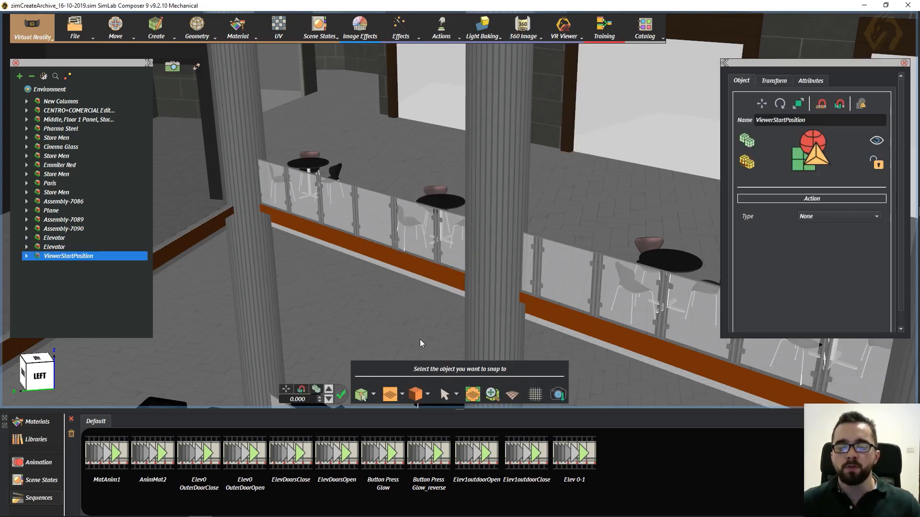
middle_click_drag(401, 275, 513, 169)
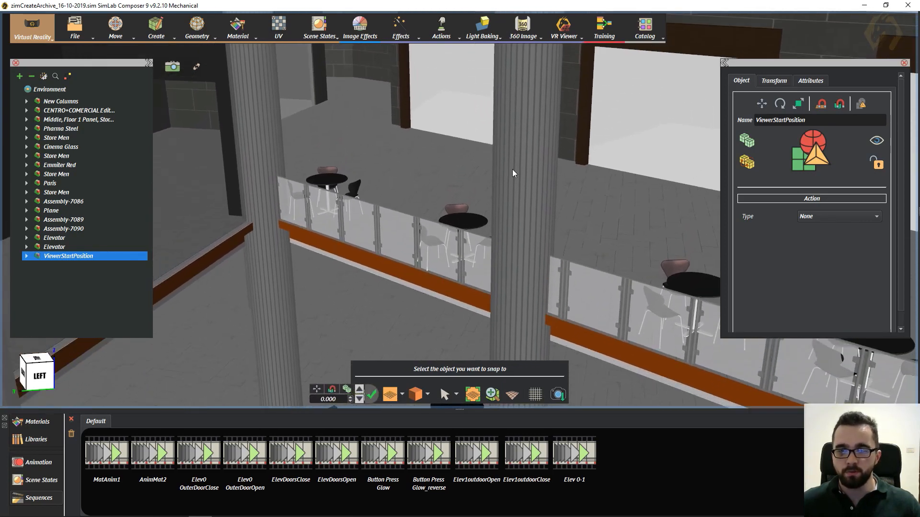
left_click(408, 165)
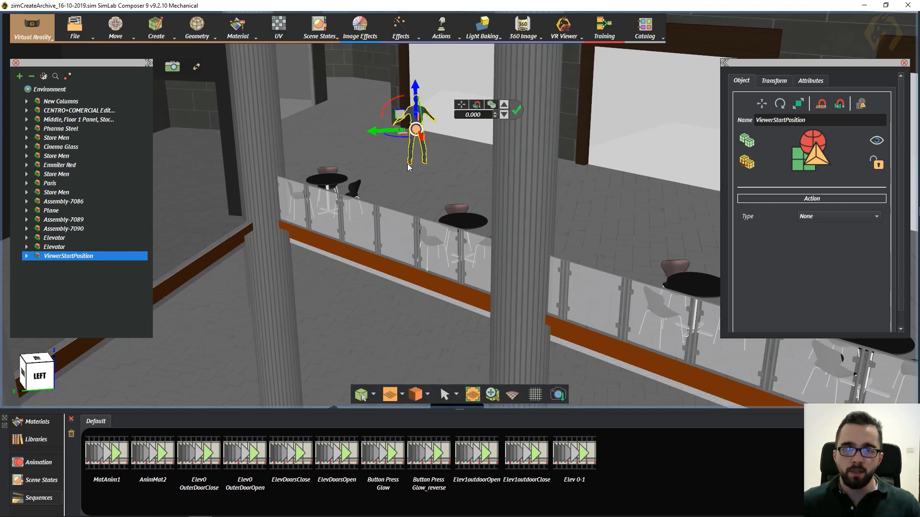
- Rotate the figure about -195 degrees around its vertical axis and move it along the upper floor closer to the balcony tables
middle_click_drag(375, 234, 440, 232)
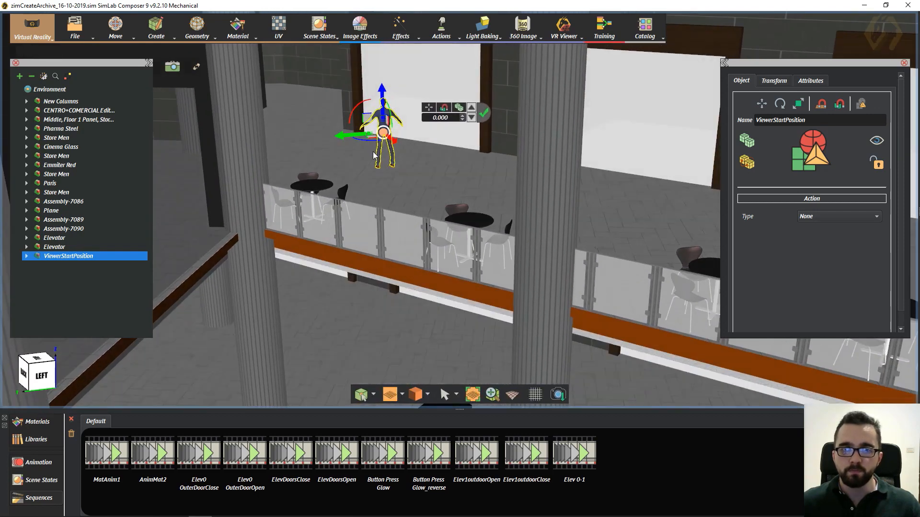
left_click_drag(376, 143, 517, 165)
middle_click_drag(416, 174, 402, 152)
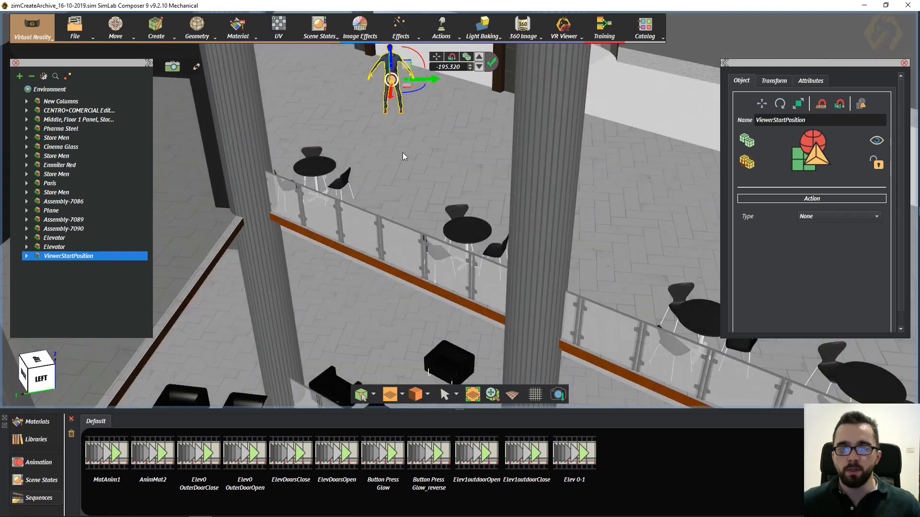
left_click_drag(408, 91, 444, 121)
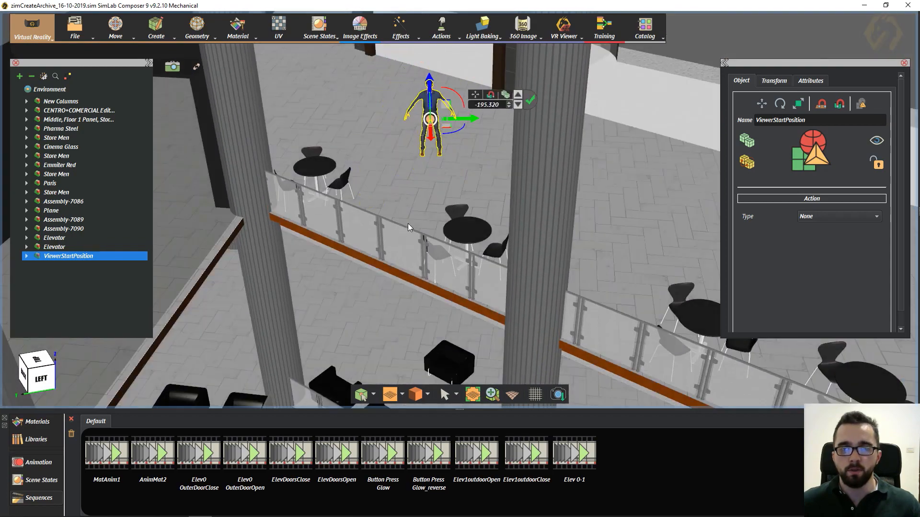
- Snap the ViewerStartPosition figure to the lower floor, in the open area near the black armchairs
middle_click_drag(419, 222, 434, 166)
key("n")
left_click(364, 282)
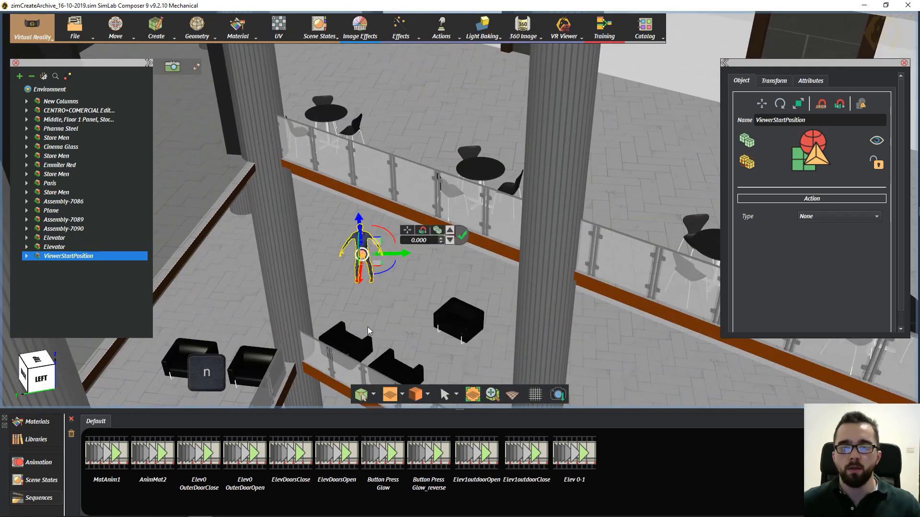
middle_click_drag(367, 328, 371, 262)
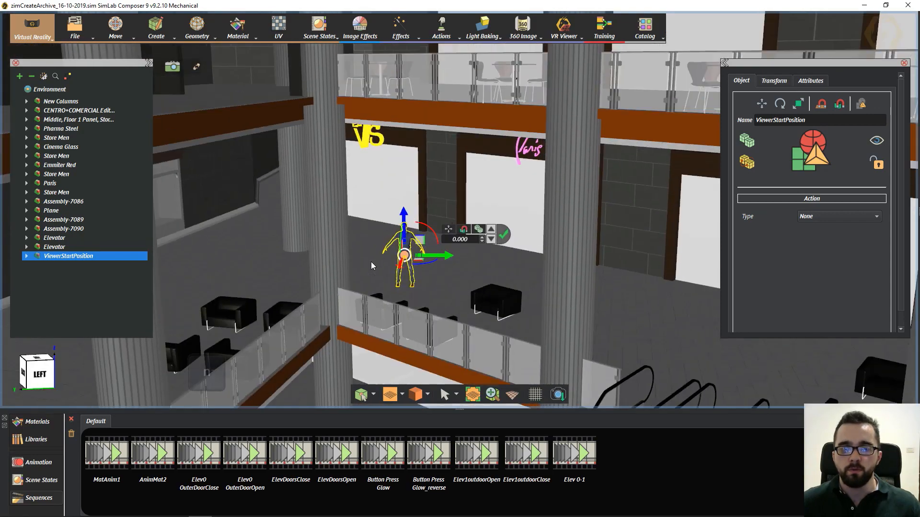
middle_click_drag(371, 224, 442, 214)
middle_click_drag(522, 149, 479, 168)
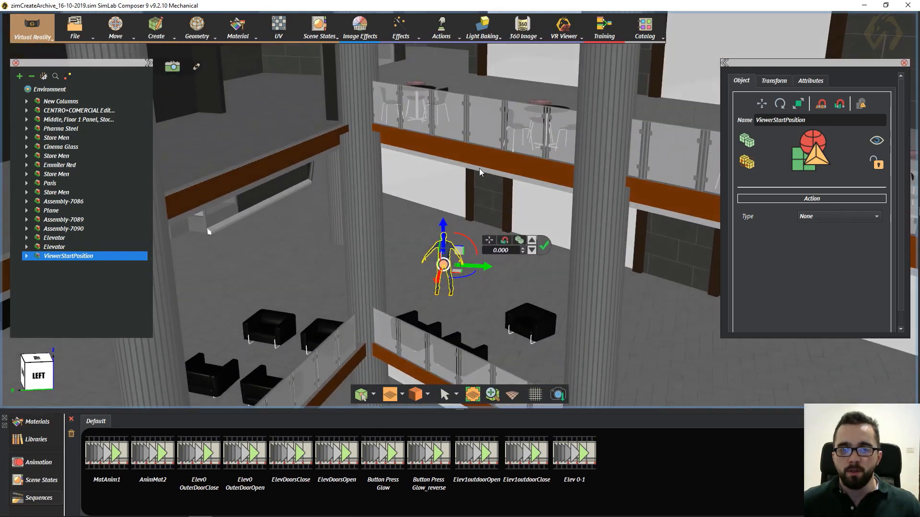
- Show the mall scene in the SimLab VR Viewer in Desktop mode
left_click(563, 33)
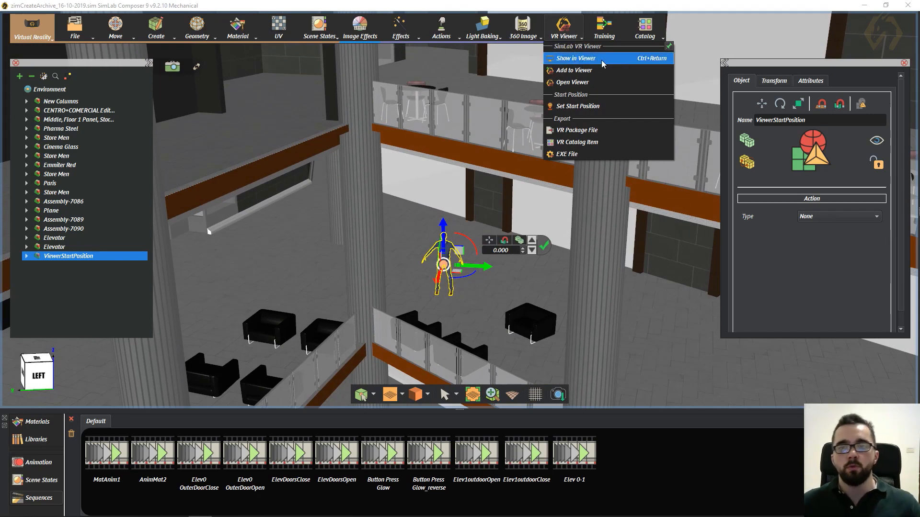
key("ctrl+Return")
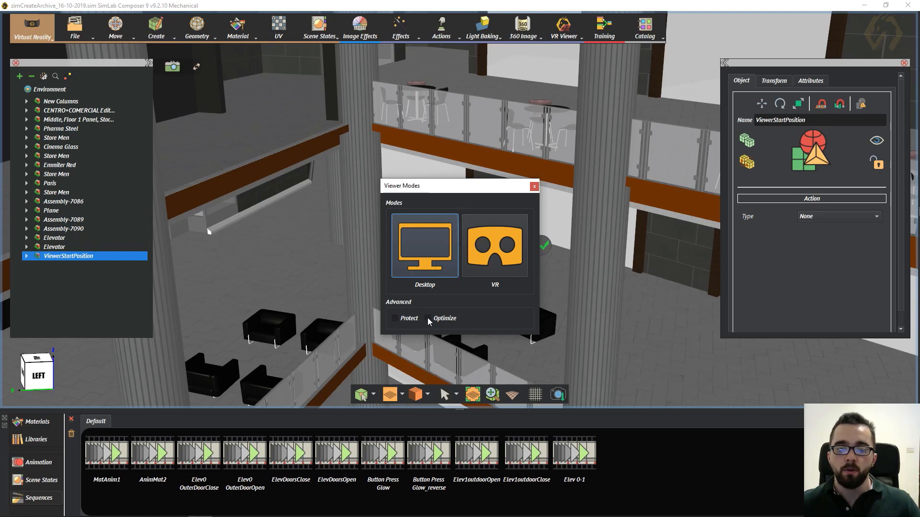
mouse_move(429, 321)
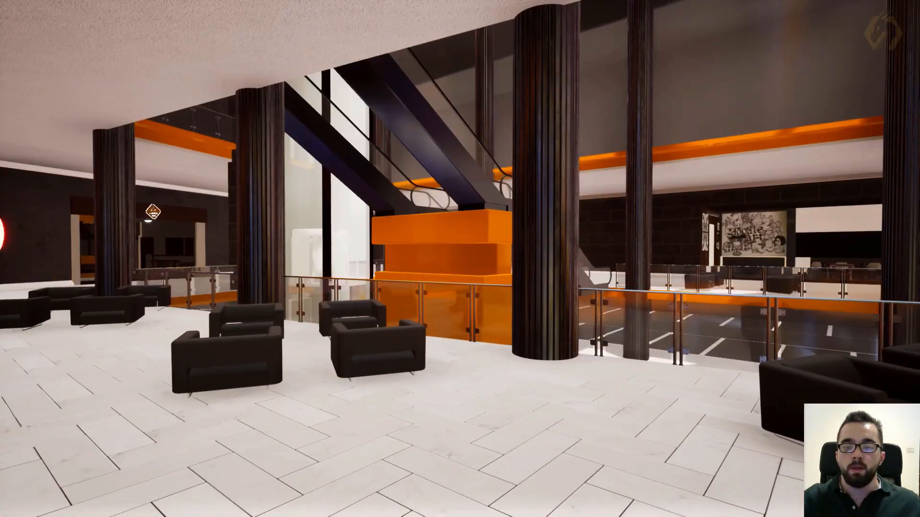
- Bring up the viewer's main menu and display the object catalog categories
middle_click(464, 258)
middle_click(467, 250)
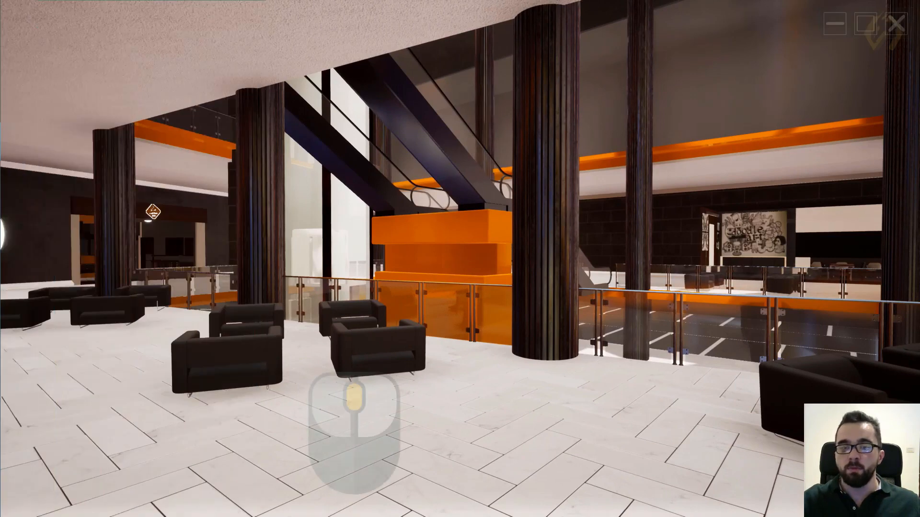
middle_click(460, 258)
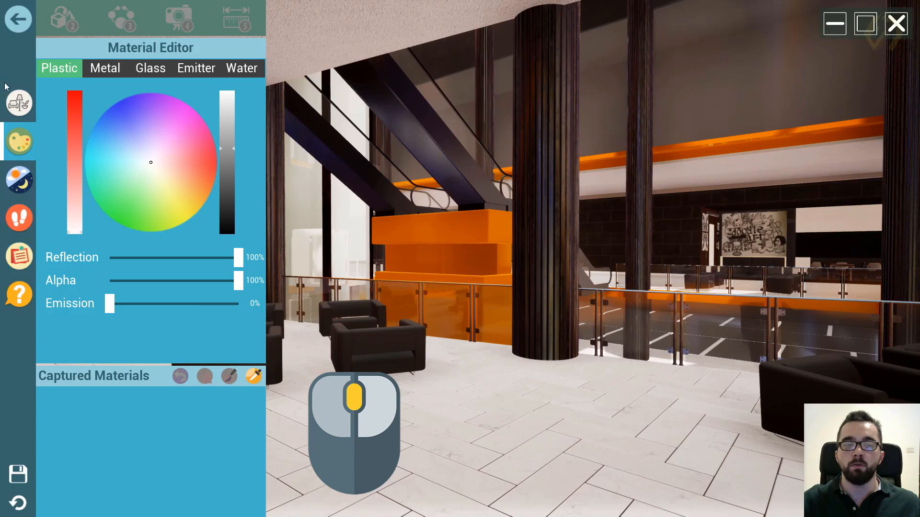
left_click(19, 102)
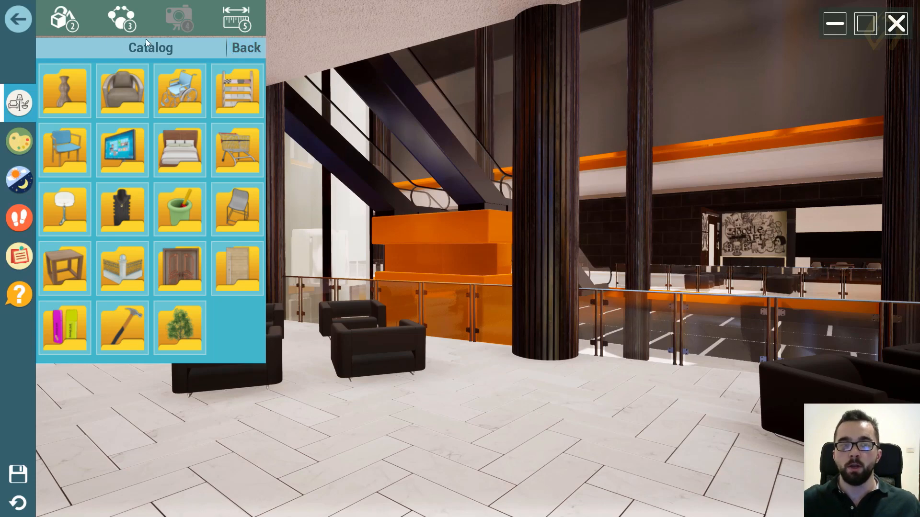
- Inspect the materials of the large column, the escalator side and the upper wall area in the Material Editor
left_click(29, 143)
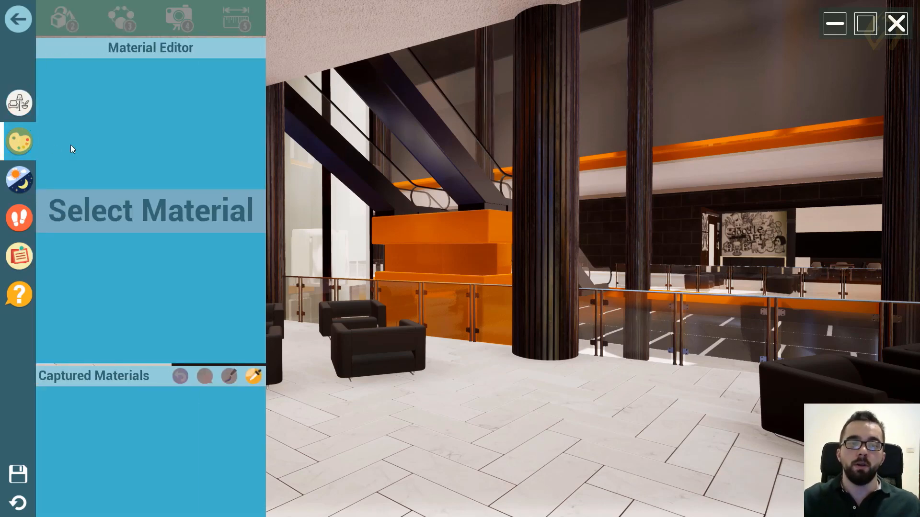
left_click(553, 174)
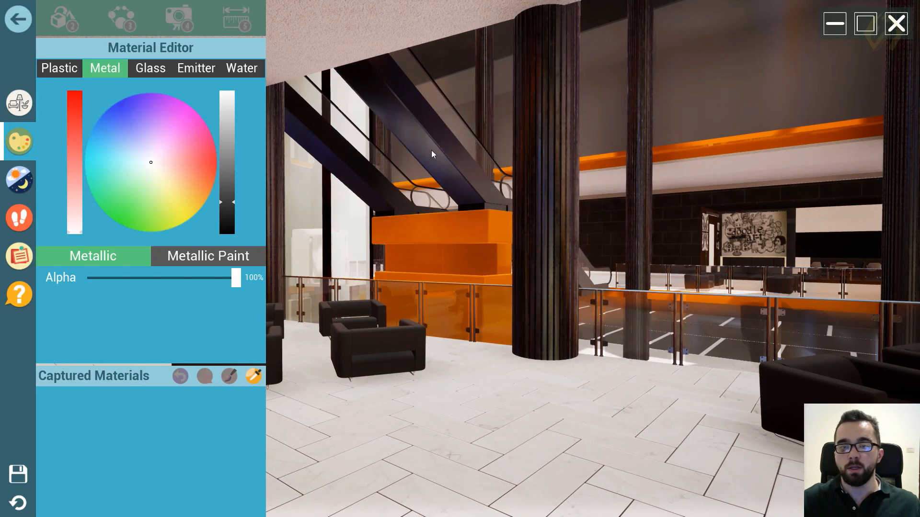
left_click(432, 150)
left_click(713, 107)
left_click(709, 162)
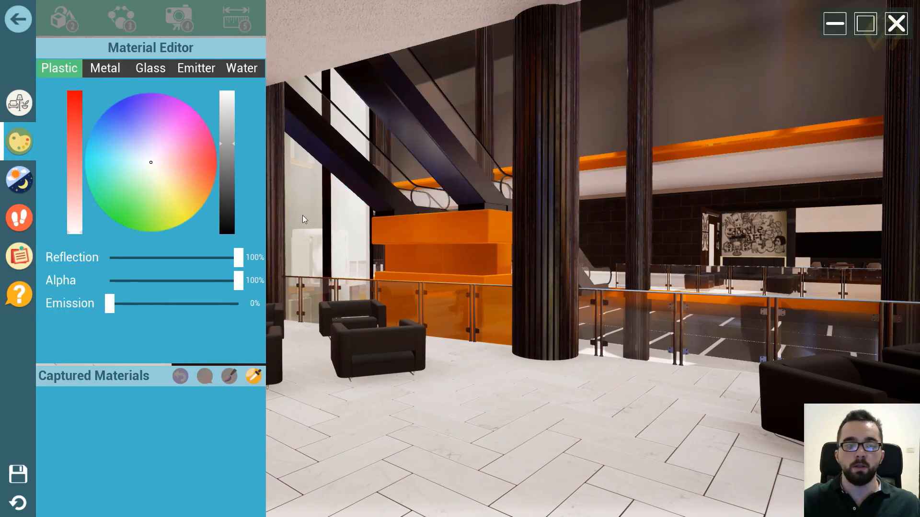
- Set the Horizontal position of the sun to 70% in the Sun and Sky environment settings
left_click(17, 183)
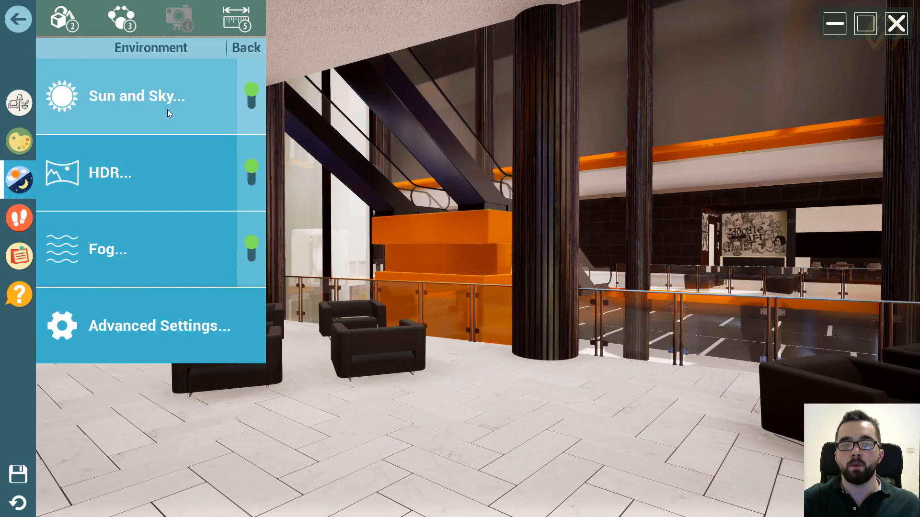
left_click(234, 102)
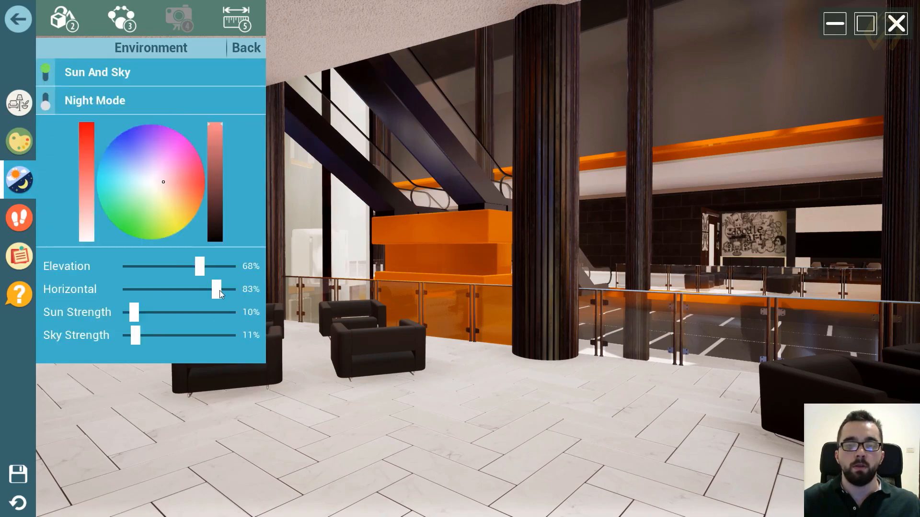
left_click_drag(220, 290, 201, 303)
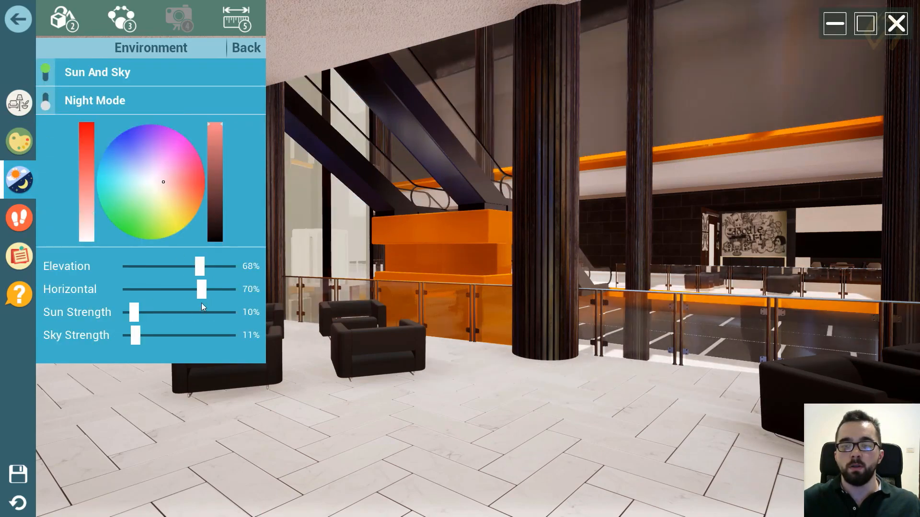
- Set the sun's Elevation to 64% in the Sun and Sky environment settings
mouse_move(200, 267)
left_mouse_down()
mouse_move(187, 267)
mouse_move(207, 269)
mouse_move(196, 268)
left_mouse_up()
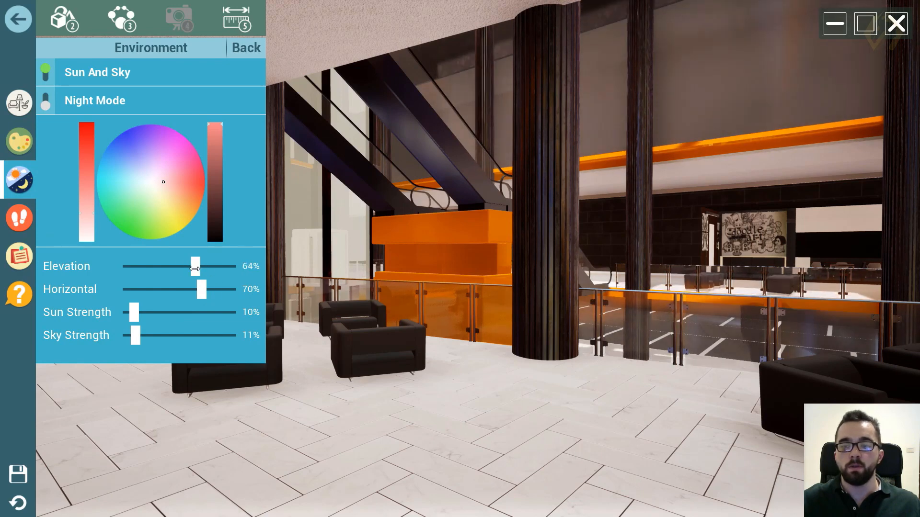
- Look over the viewer's navigation modes and movement speeds and its Notes tool, and return to the scene
left_click(15, 229)
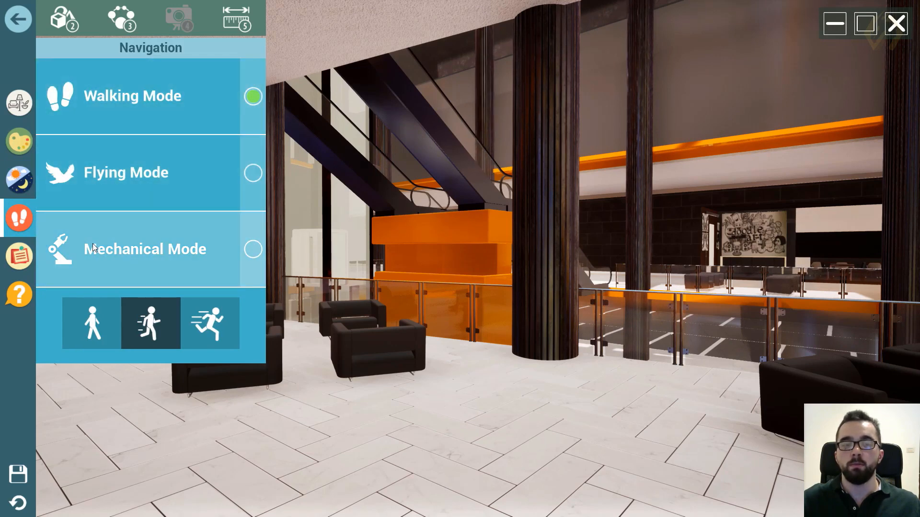
left_click(18, 257)
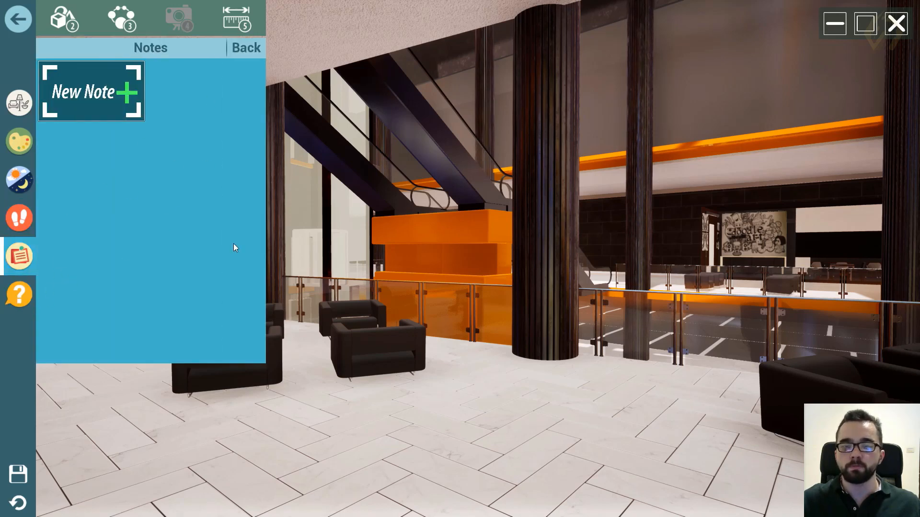
left_click(419, 219)
key("a")
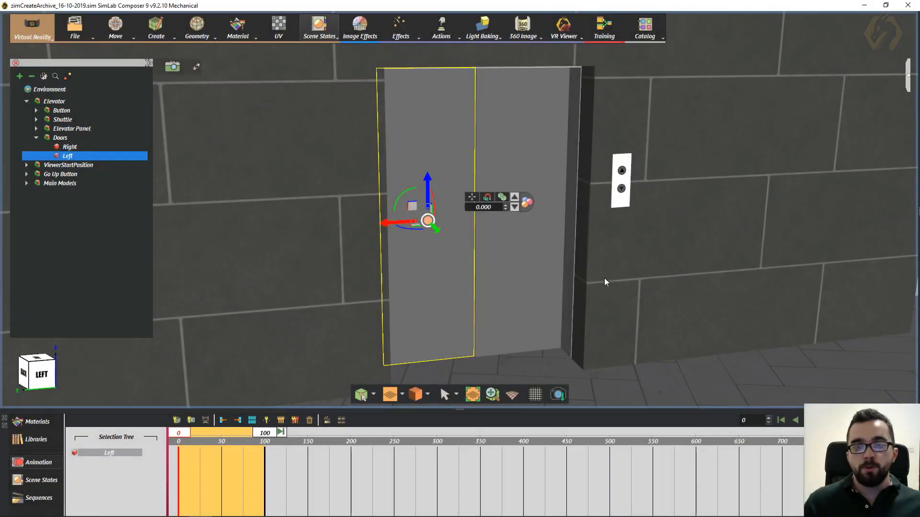
- In SimLab Composer, view the elevator entrance from the front and select the Up Button group beside the doors to inspect its keyframes
middle_click_drag(545, 274, 533, 297)
right_click_drag(549, 329, 605, 273)
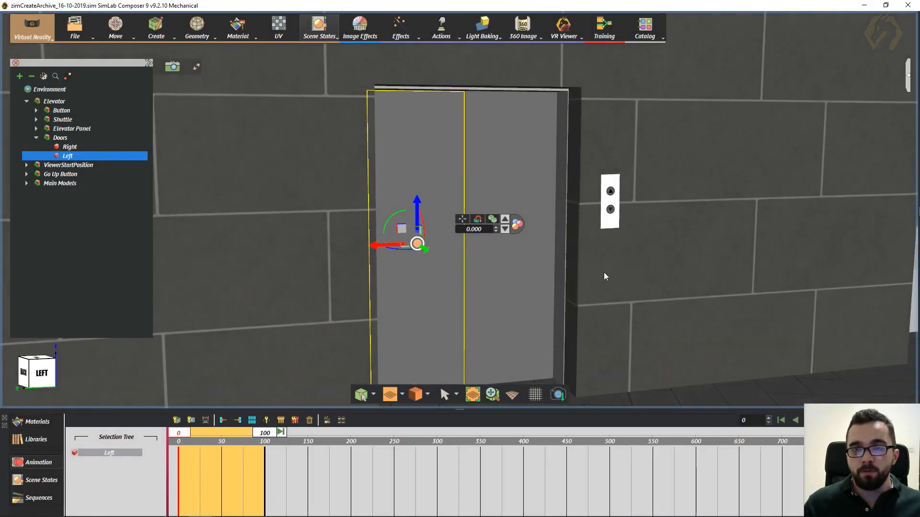
middle_click_drag(558, 273, 529, 254)
right_click_drag(561, 274, 451, 272)
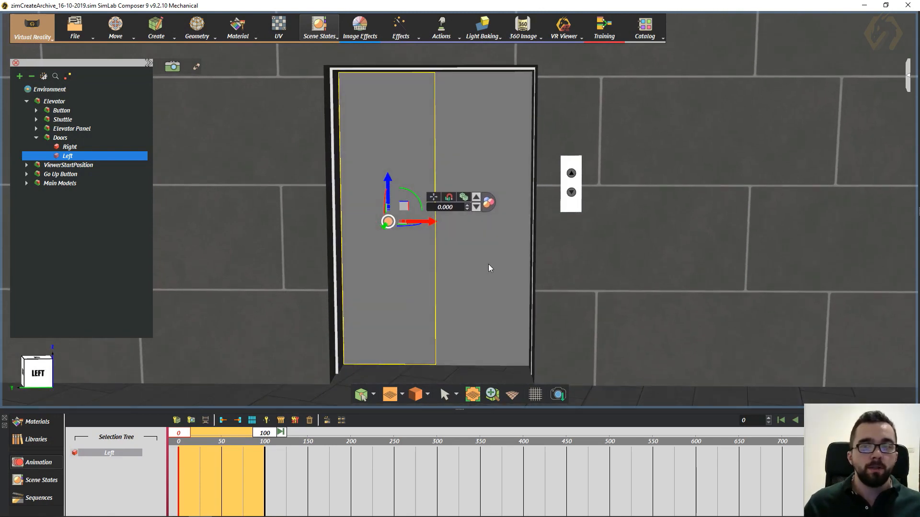
middle_click_drag(488, 265, 512, 246)
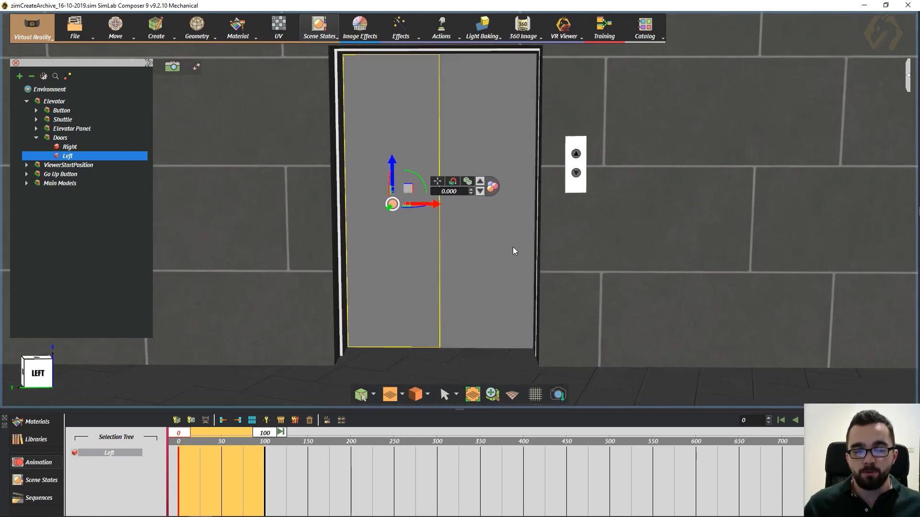
left_click(576, 154)
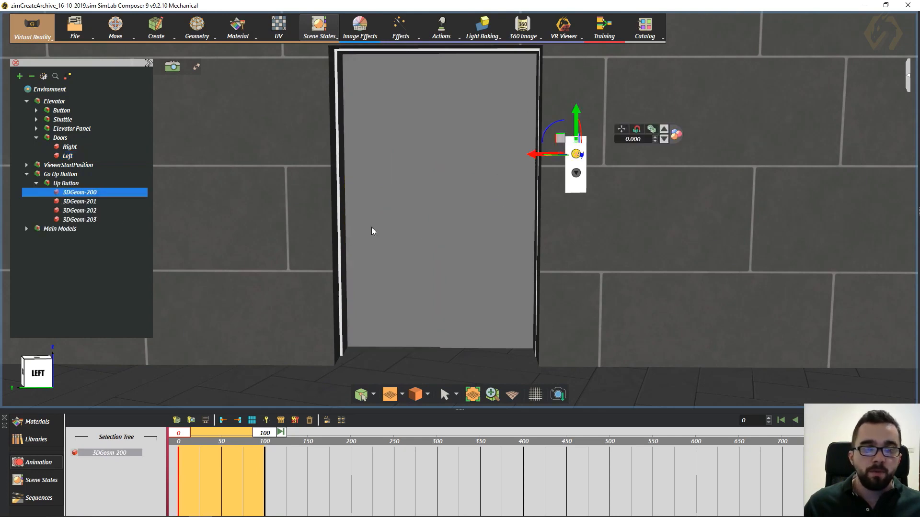
left_click(68, 176)
left_click(60, 183)
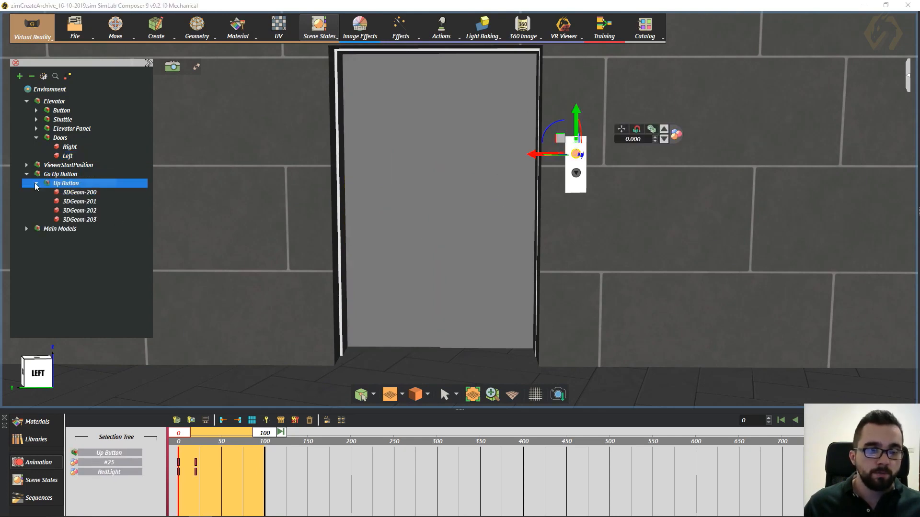
left_click(36, 183)
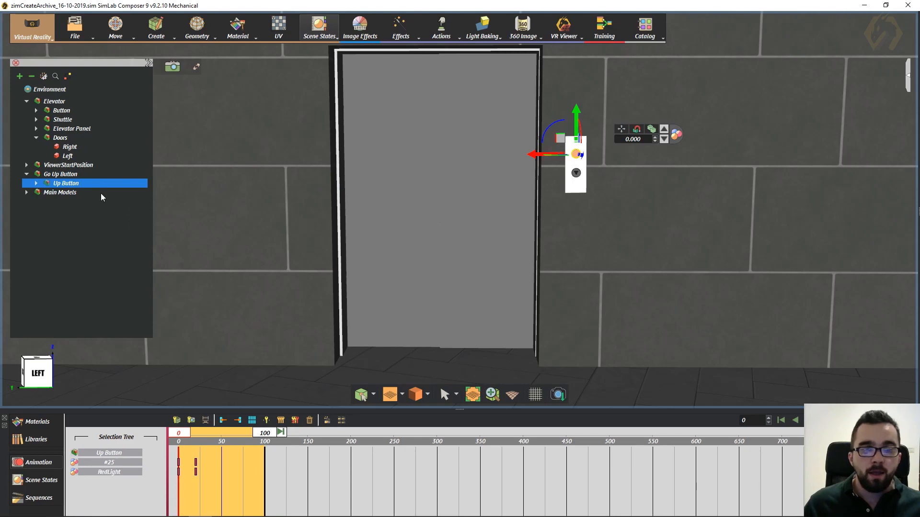
- Identify the elevator's Right and Left doors and the Up Button by selecting each in turn, ending with the Left door selected
left_click(67, 147)
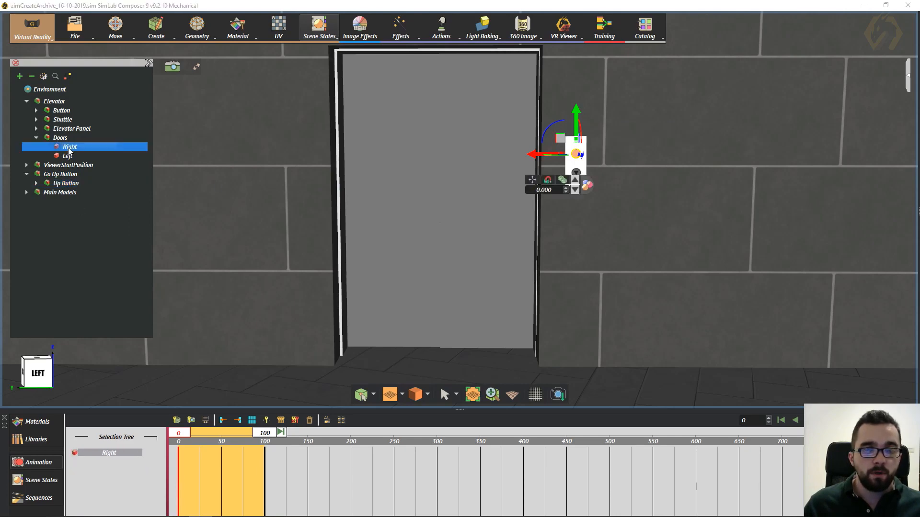
left_click(68, 157)
left_click(69, 148)
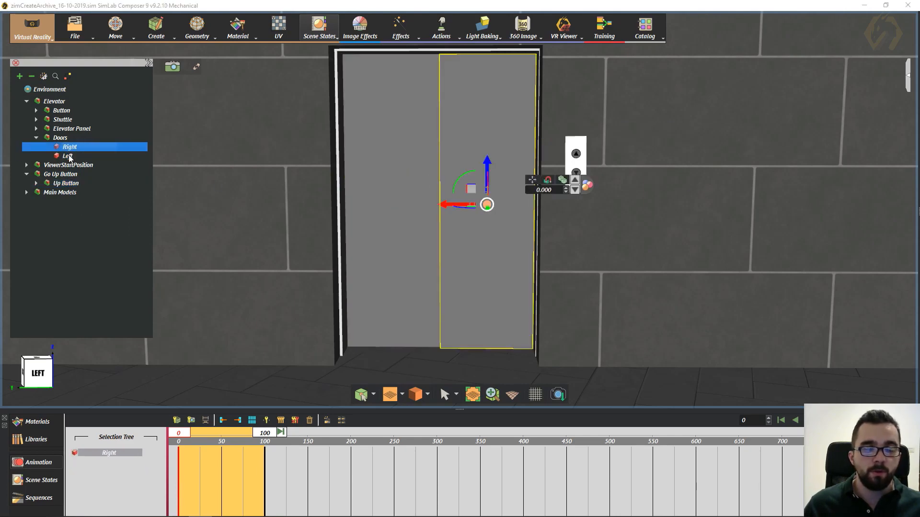
left_click(69, 157)
middle_click_drag(277, 232, 247, 242)
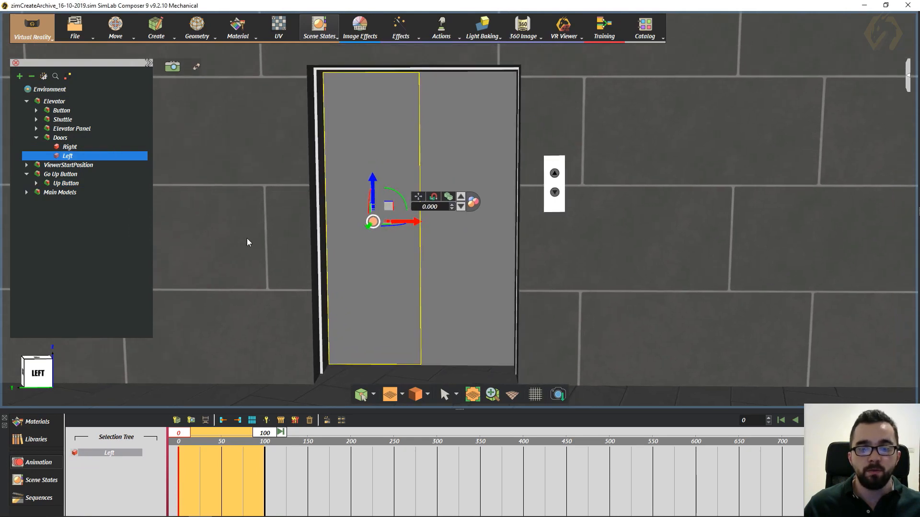
left_click(64, 184)
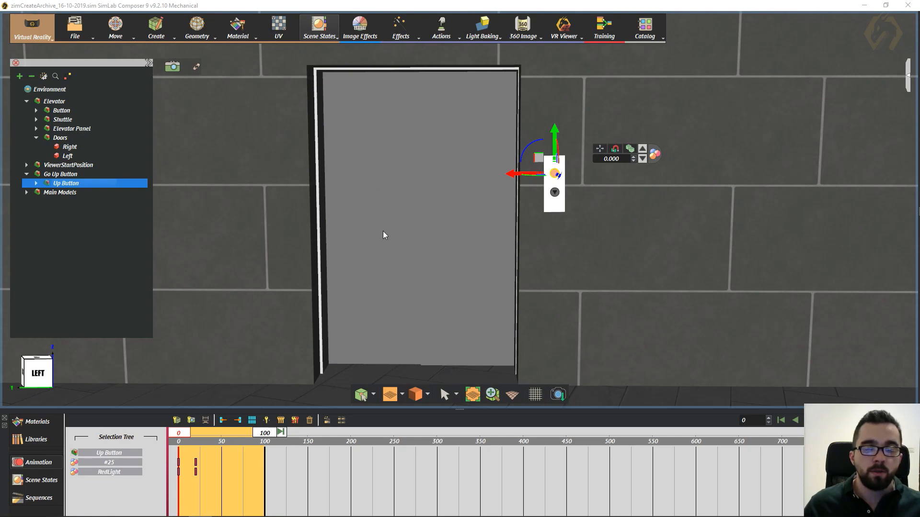
left_click(464, 219)
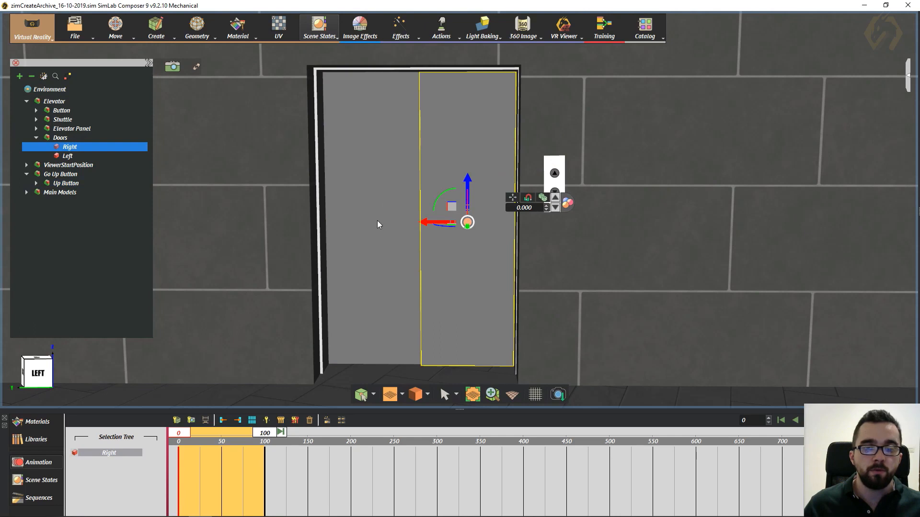
left_click(372, 237)
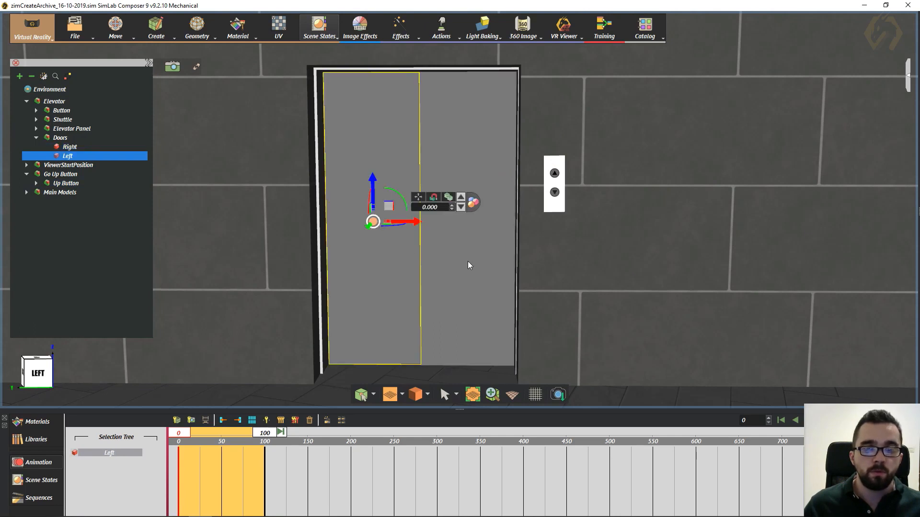
left_click(467, 260)
left_click(369, 261)
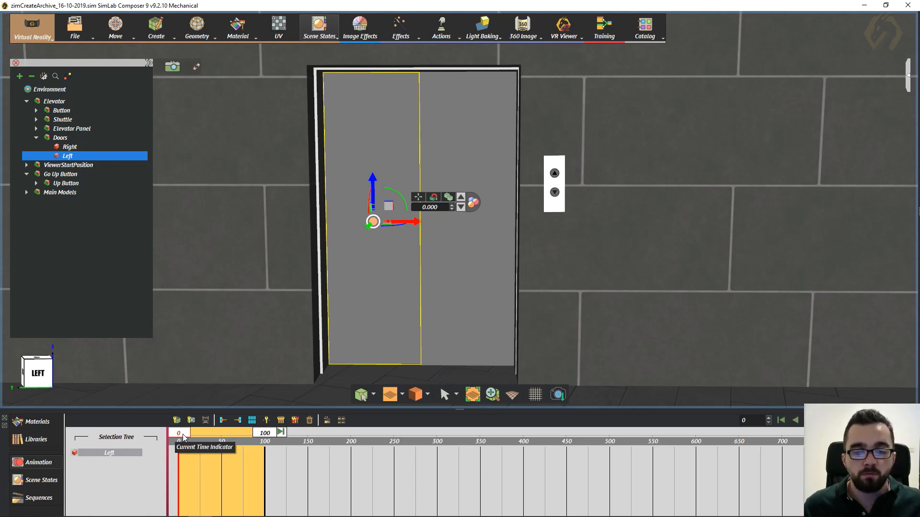
- Scrub the animation to frame 50 and extend the end of the timeline's work area to frame 301
left_click_drag(183, 436, 223, 453)
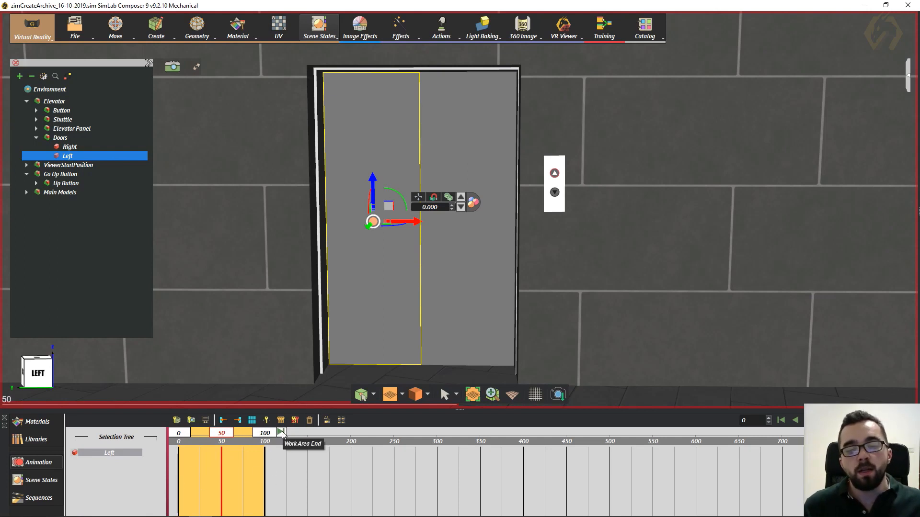
mouse_move(282, 433)
left_mouse_down()
mouse_move(607, 456)
mouse_move(423, 458)
mouse_move(438, 461)
left_mouse_up()
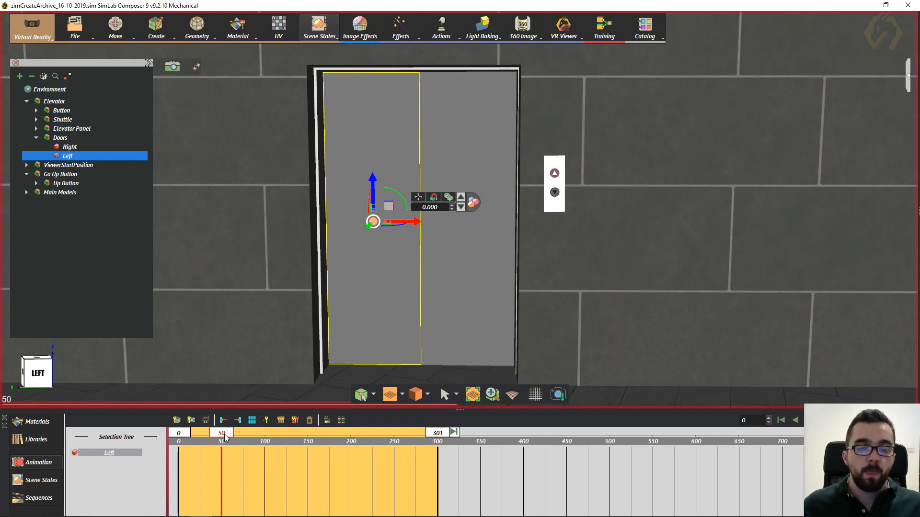
- At frame 100, slide the elevator's Left door outward by about 0.66 to create its opening keyframes
left_click_drag(225, 436, 265, 436)
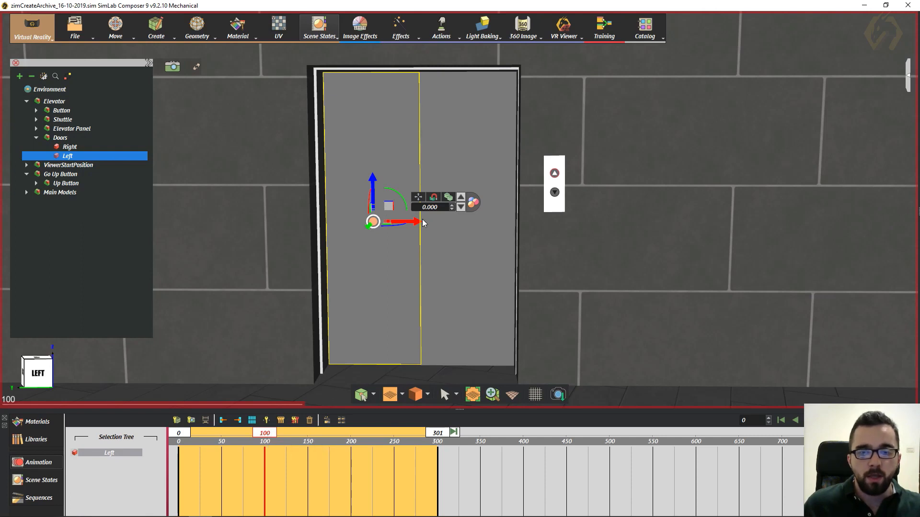
left_click_drag(419, 223, 328, 227)
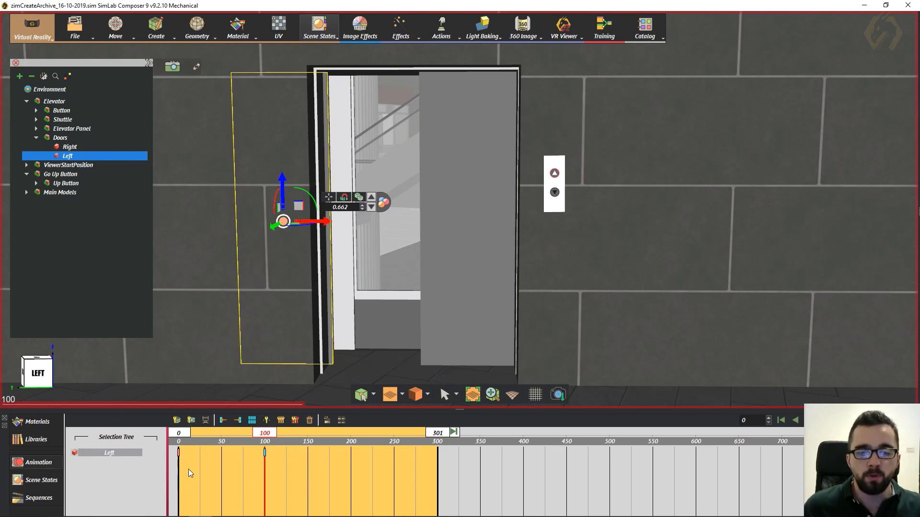
left_click(179, 452)
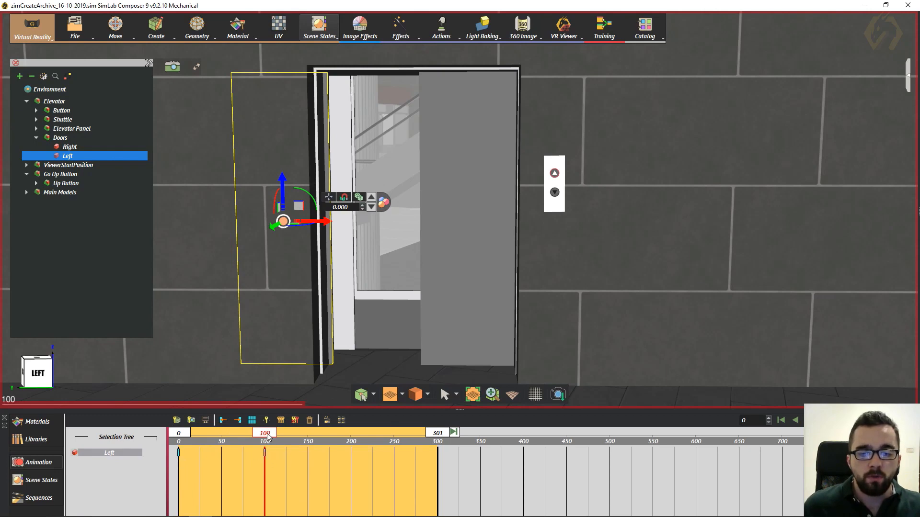
- Play the Left door's opening animation from frame 0, stop it and return to frame 0
left_click_drag(266, 433, 179, 441)
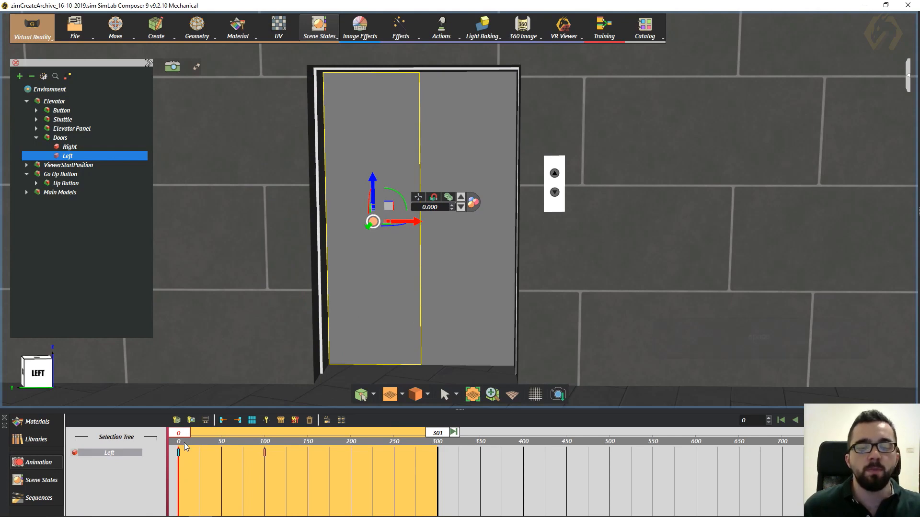
key("space")
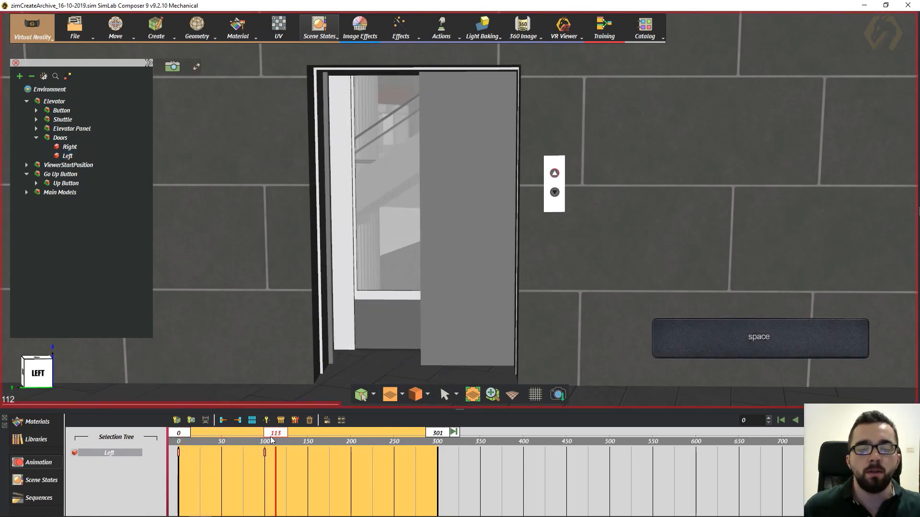
key("space")
left_click_drag(293, 434, 178, 433)
- At frame 100, slide the elevator's Right door outward by 0.670 to create its opening keyframes
left_click(499, 294)
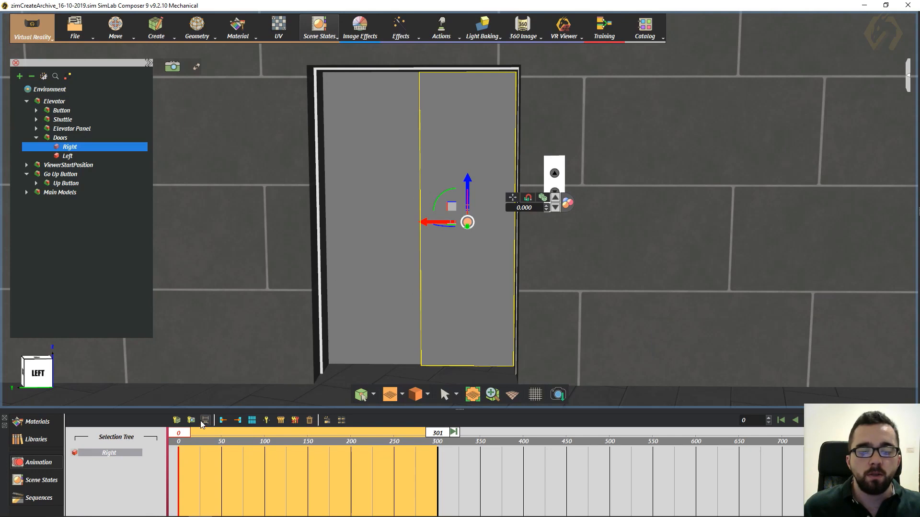
left_click_drag(178, 434, 266, 445)
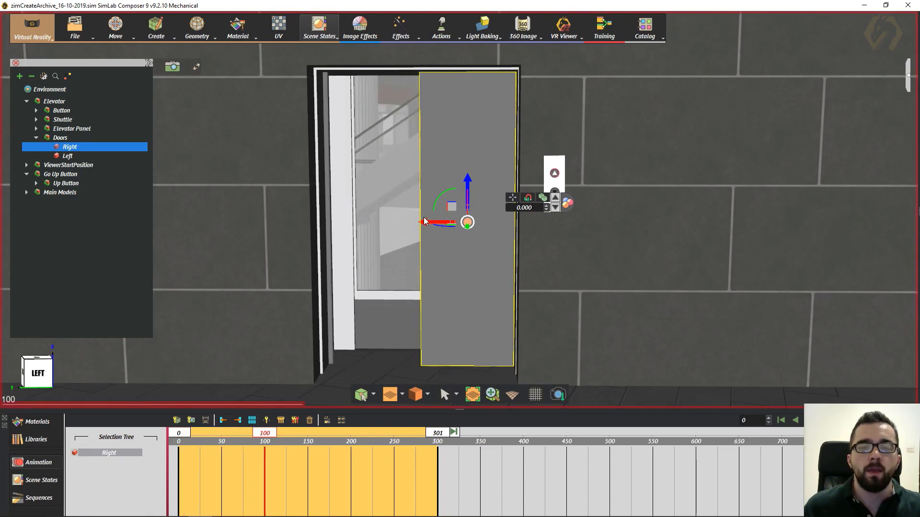
left_click_drag(425, 222, 517, 262)
middle_click_drag(498, 270, 442, 285)
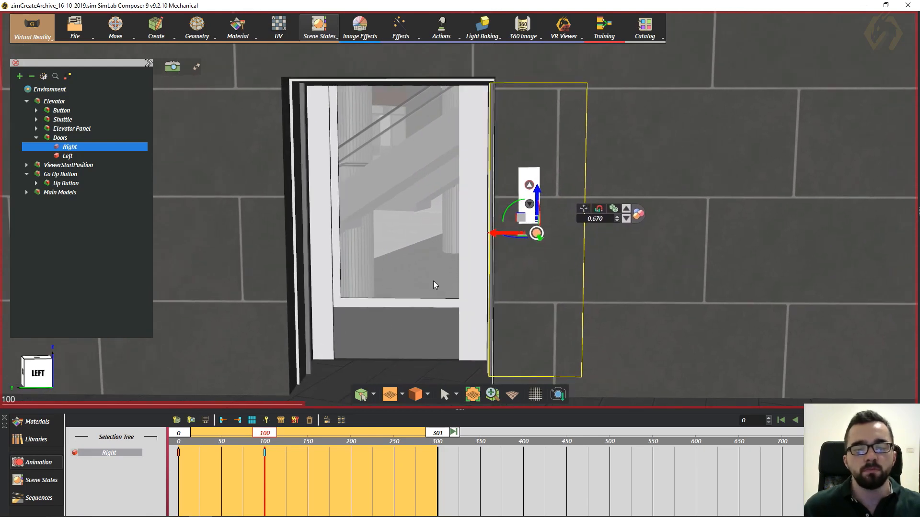
left_click_drag(278, 465, 194, 468)
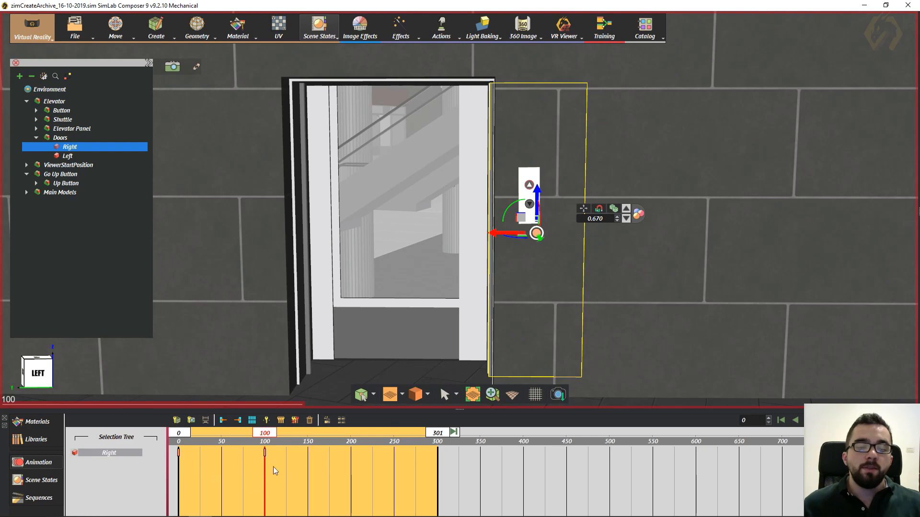
left_click_drag(250, 466, 215, 454)
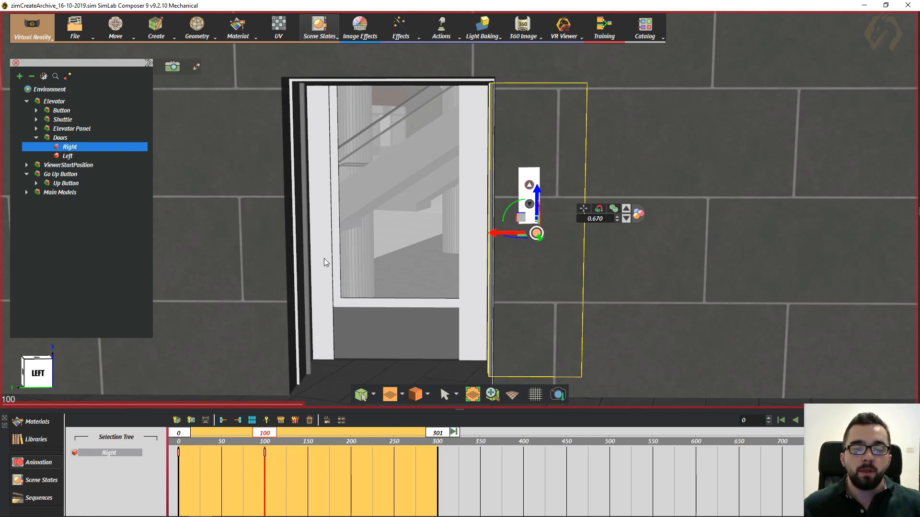
- Select both elevator doors together and return the animation to frame 0 with their keyframes shown
left_click(307, 243, "ctrl")
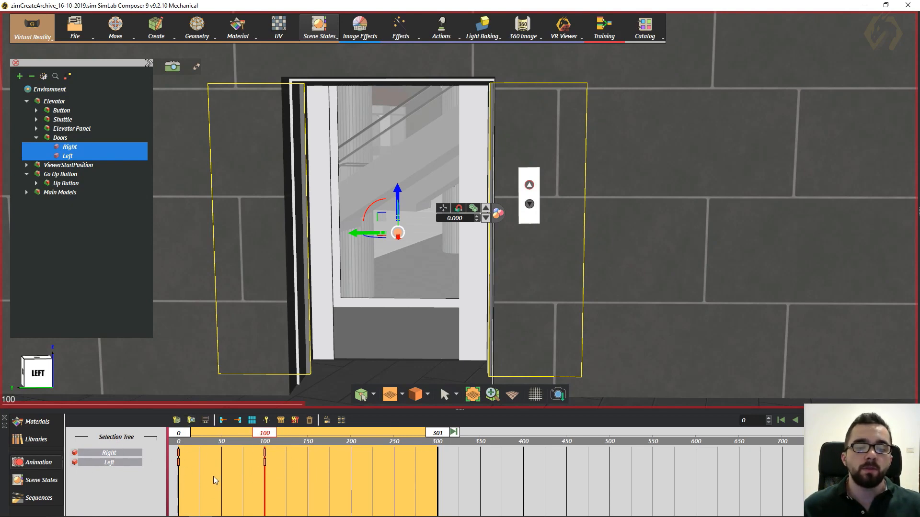
left_click_drag(264, 433, 153, 439)
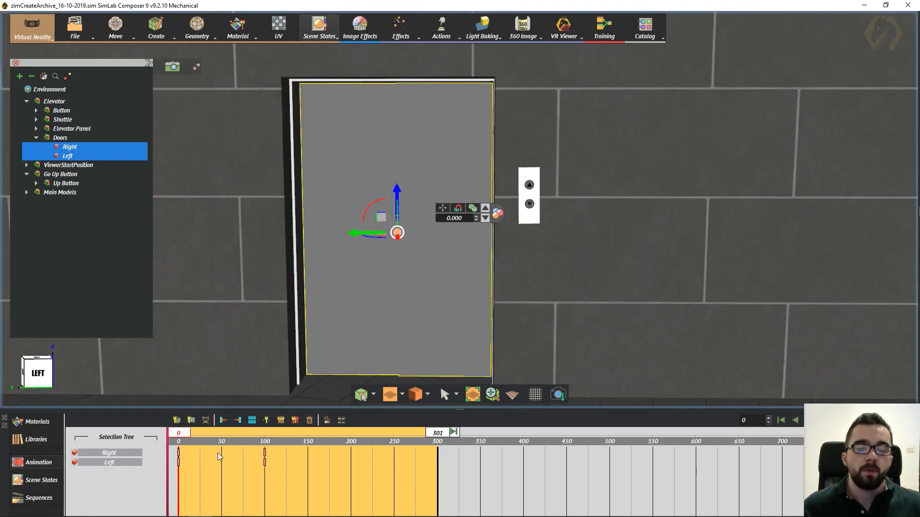
scroll(266, 467, "up", 7)
mouse_move(262, 472)
middle_mouse_down()
mouse_move(419, 482)
mouse_move(607, 471)
middle_mouse_up()
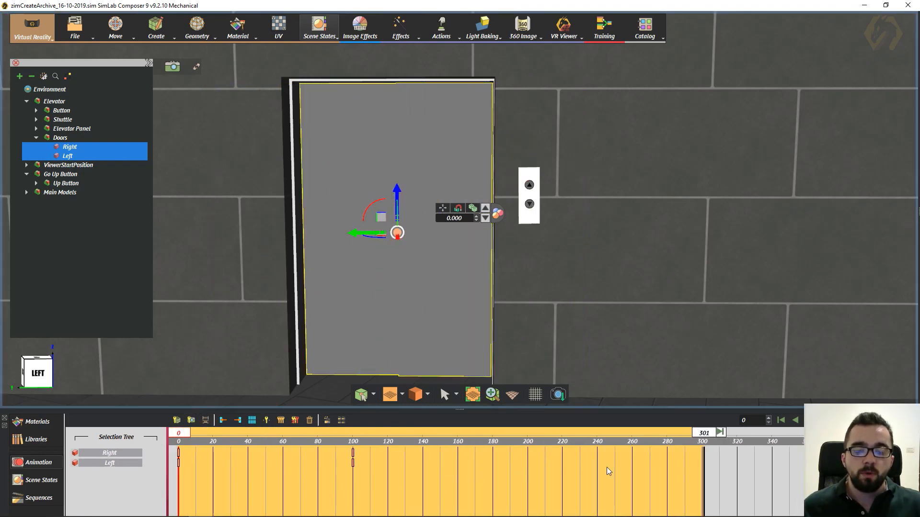
- Shift both doors' frame 100 keyframes along the timeline to try other timings, and put them back at frame 100
left_click_drag(404, 487, 288, 444)
left_click_drag(353, 453, 309, 462)
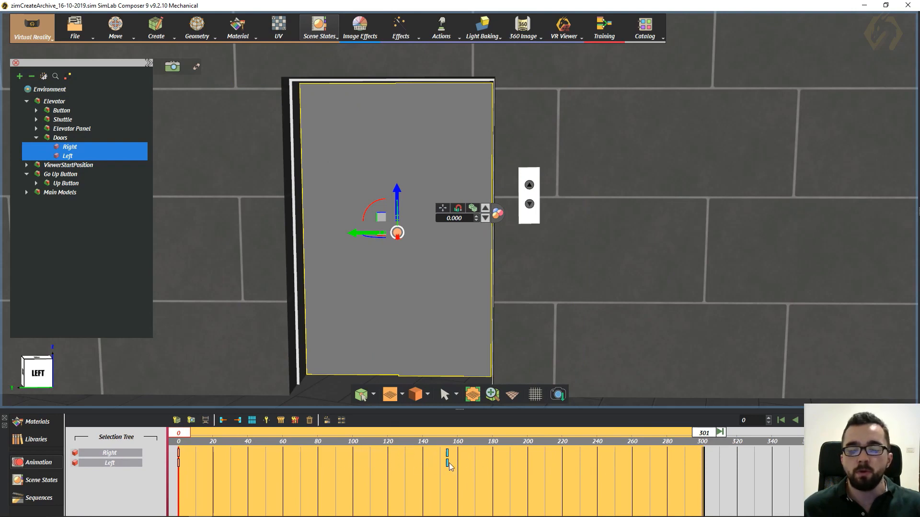
left_click_drag(526, 462, 483, 467)
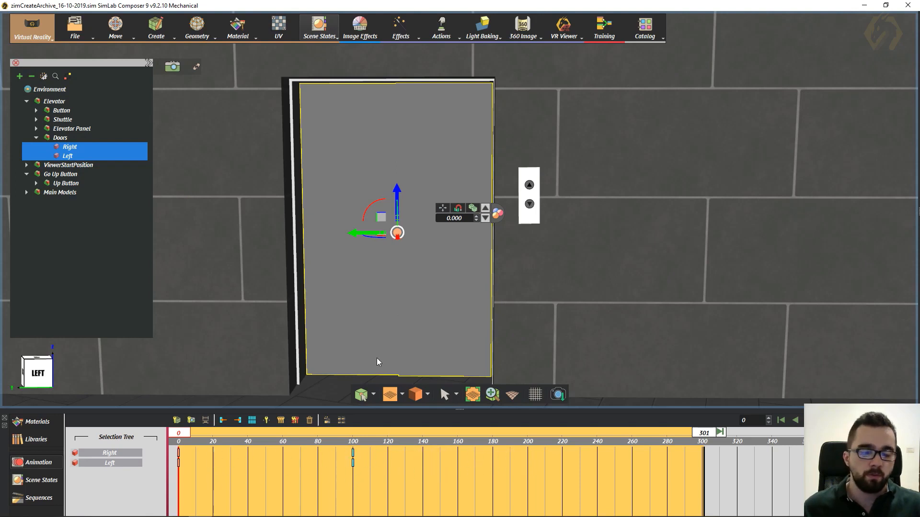
middle_click_drag(409, 294, 396, 336)
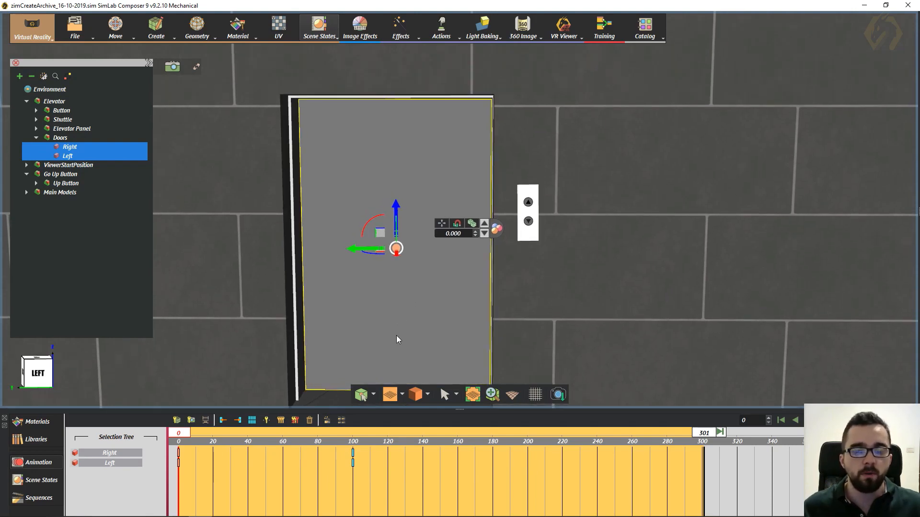
- Create an animation sequence named "Elevator Door Open" from both doors' keyframes, with a reverse sequence and the timeline keyframes kept
middle_click_drag(397, 304, 399, 282)
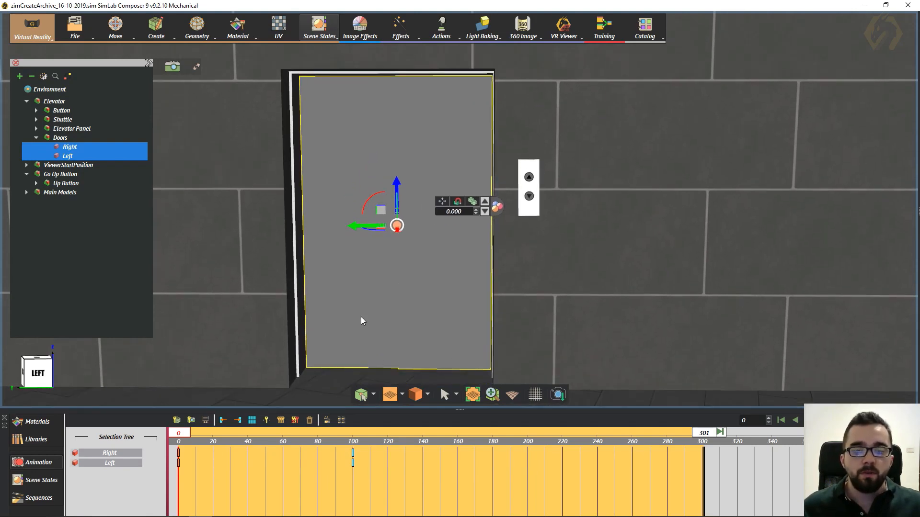
left_click_drag(383, 493, 151, 447)
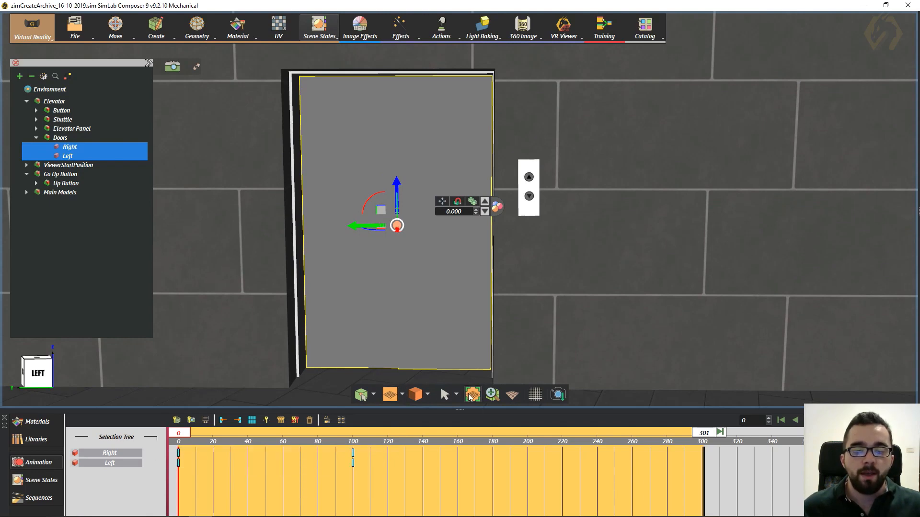
left_click(327, 420)
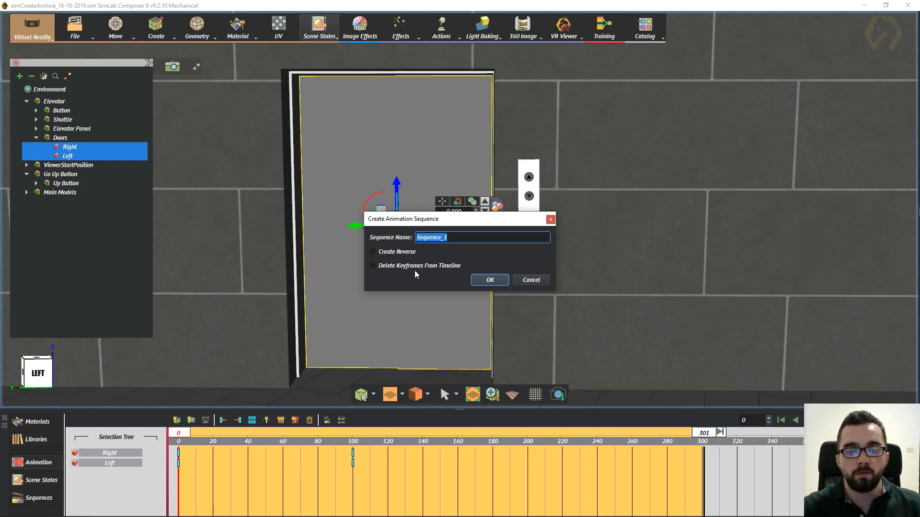
type("Elev")
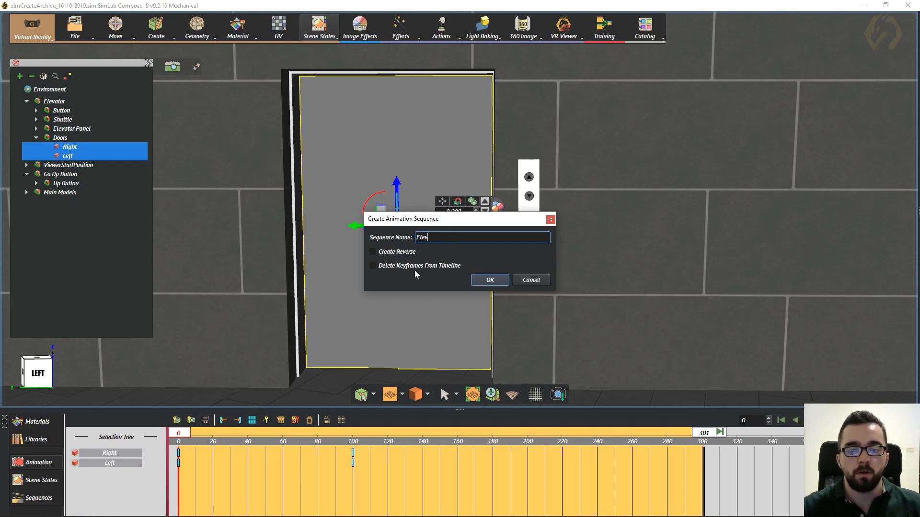
type("ator Door ")
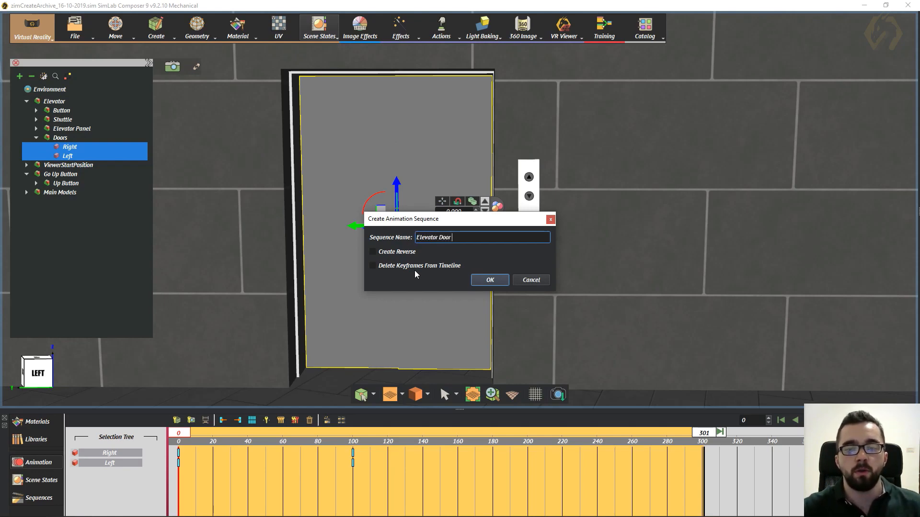
type("Open")
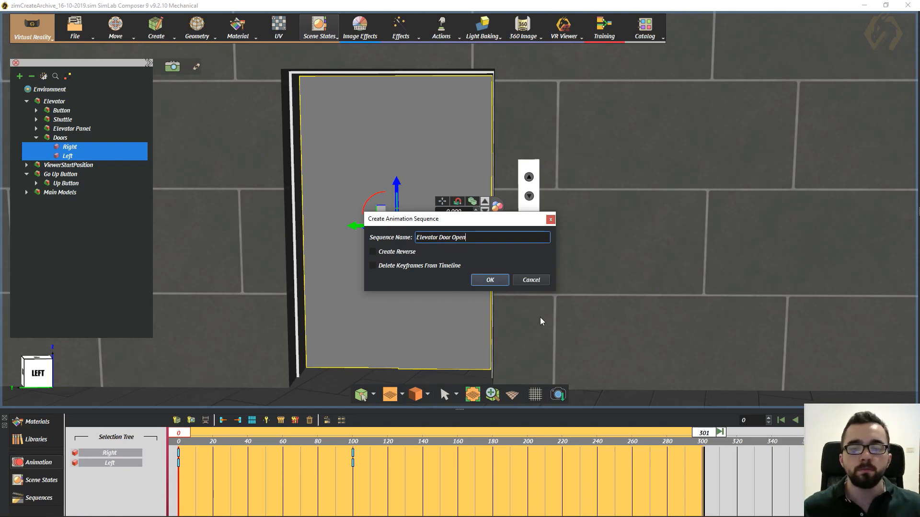
left_click(389, 253)
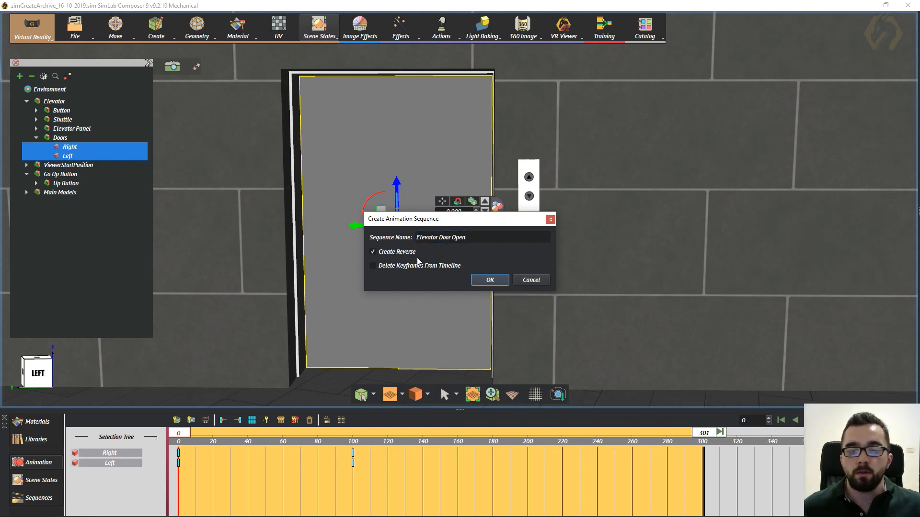
left_click(489, 282)
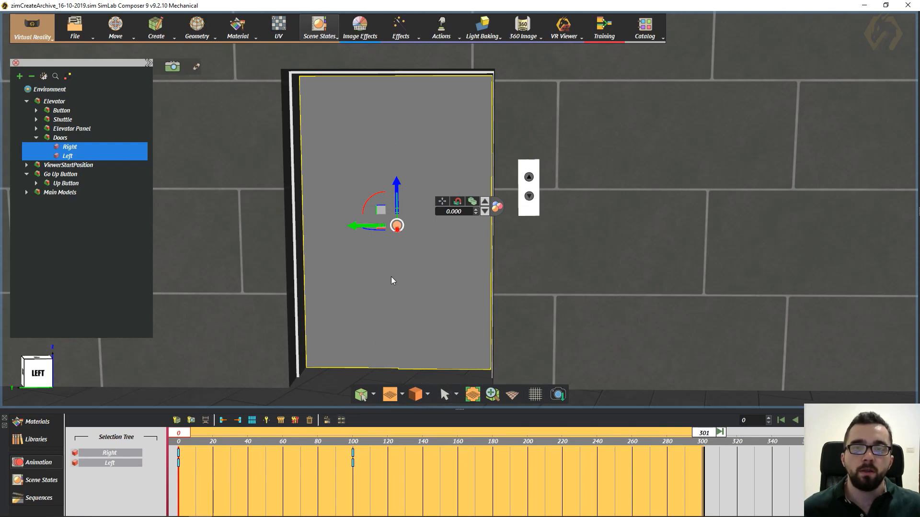
- Show the saved sequences and check the properties of Elevator Door Open_reverse and Elevator Door Open
middle_click_drag(395, 269, 395, 284)
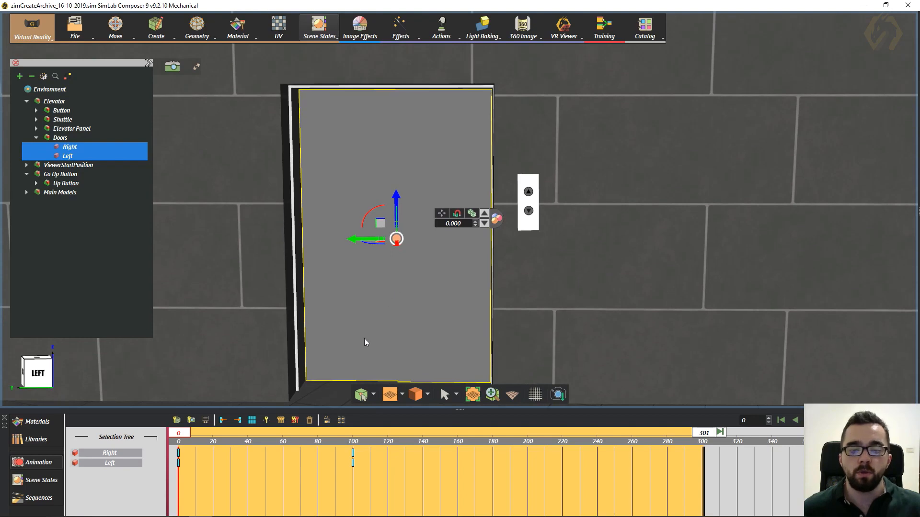
left_click(37, 498)
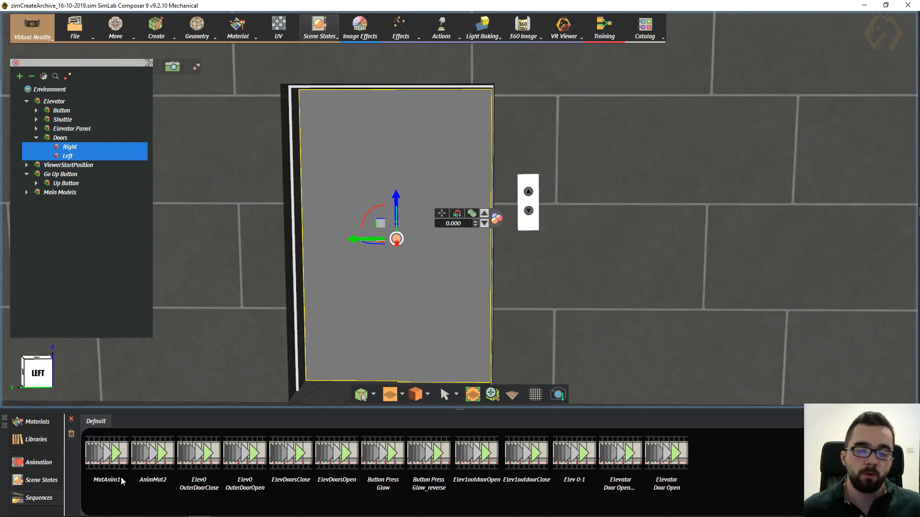
left_click(674, 458)
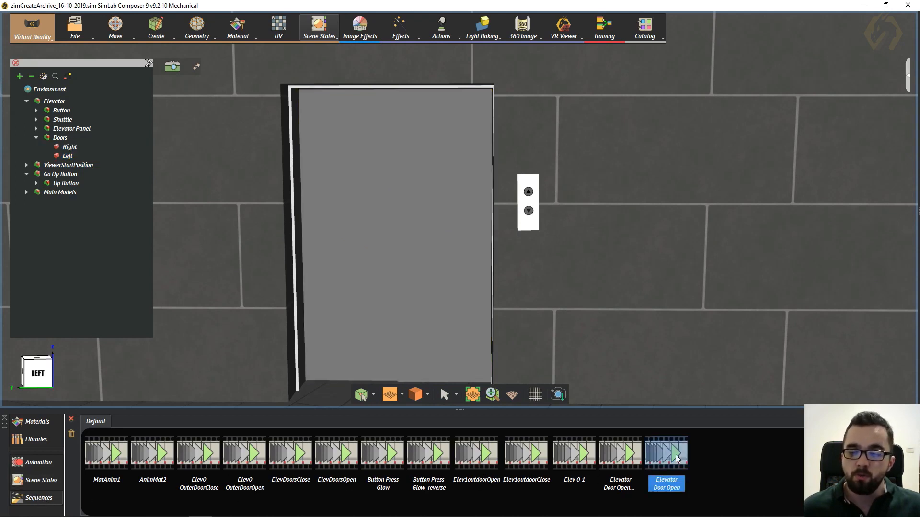
left_click(635, 459)
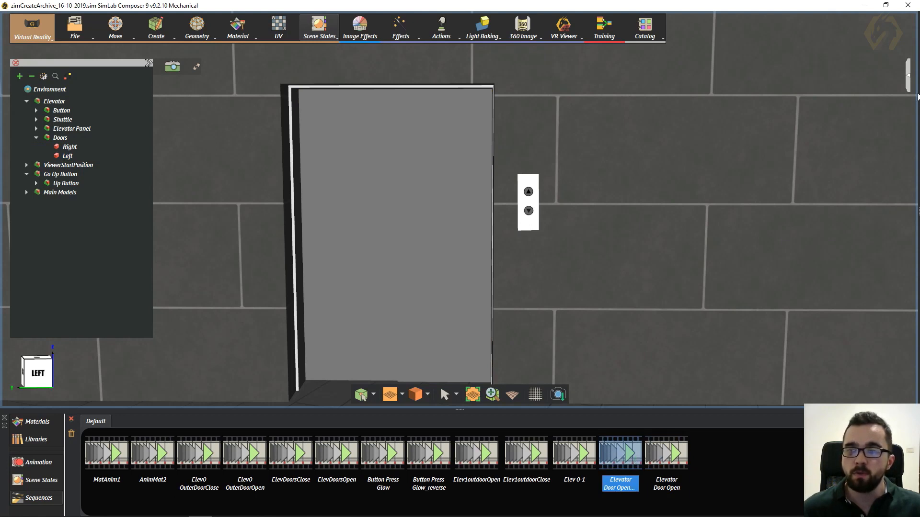
left_click(909, 88)
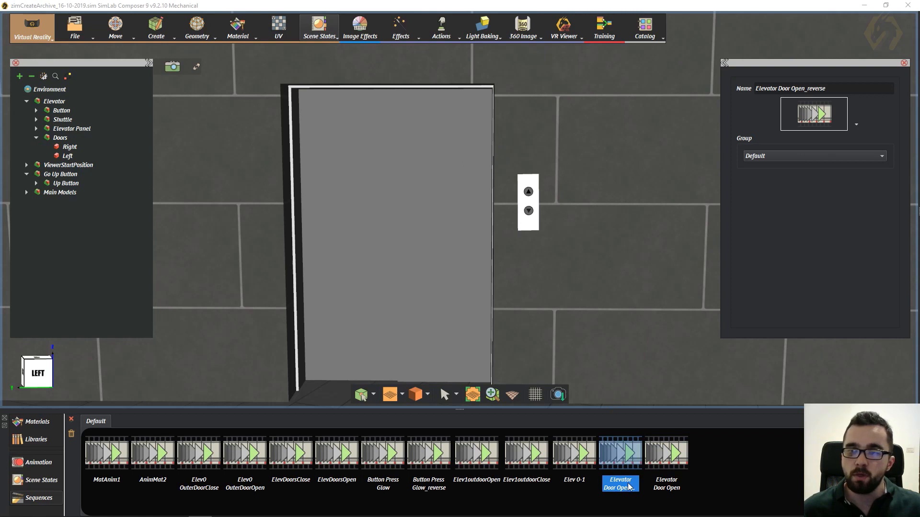
left_click(665, 455)
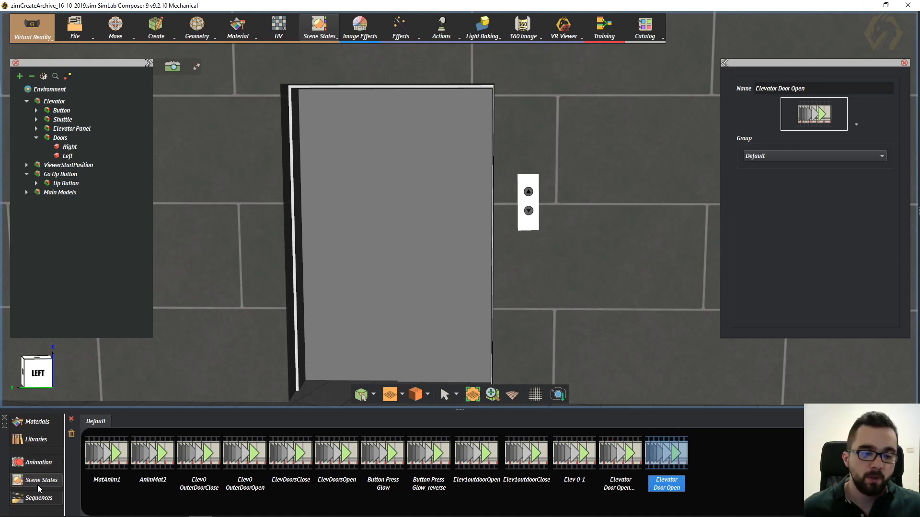
- Select both elevator doors in the animation timeline and delete all their keyframes
left_click(34, 467)
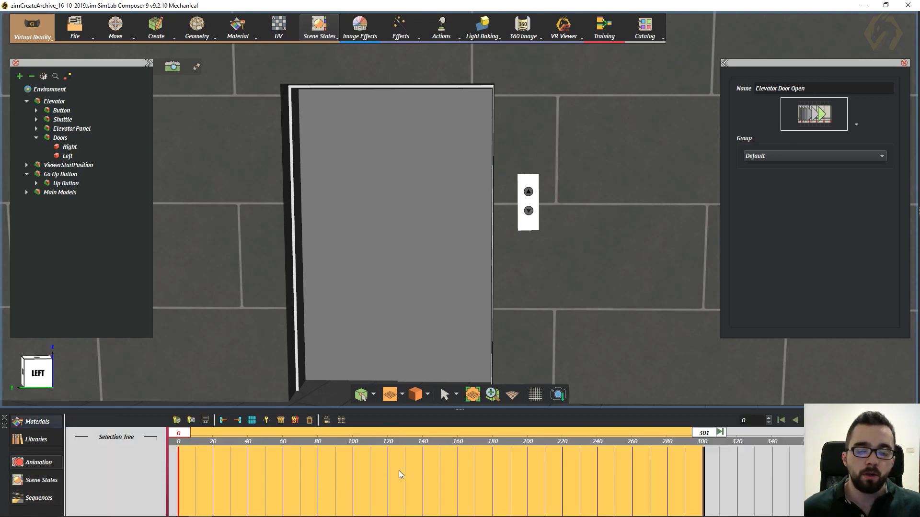
left_click(429, 227)
left_click(358, 191, "ctrl")
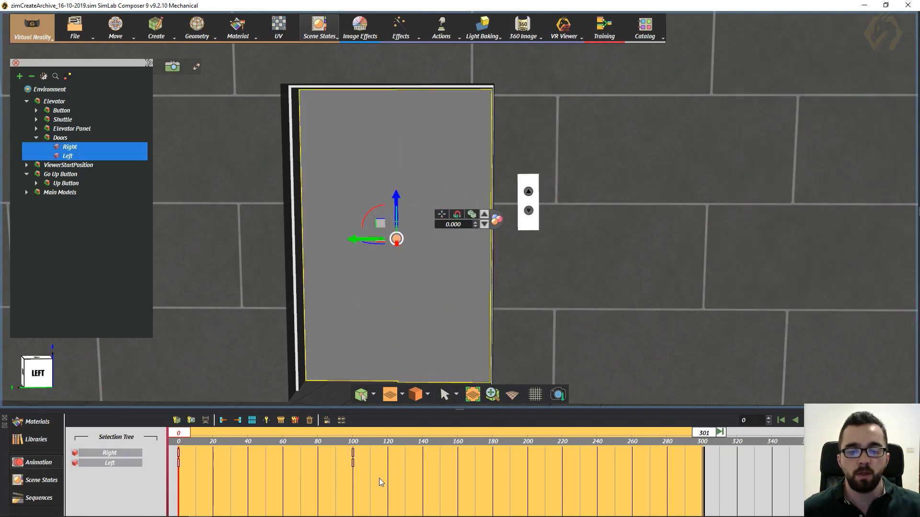
left_click_drag(378, 478, 138, 450)
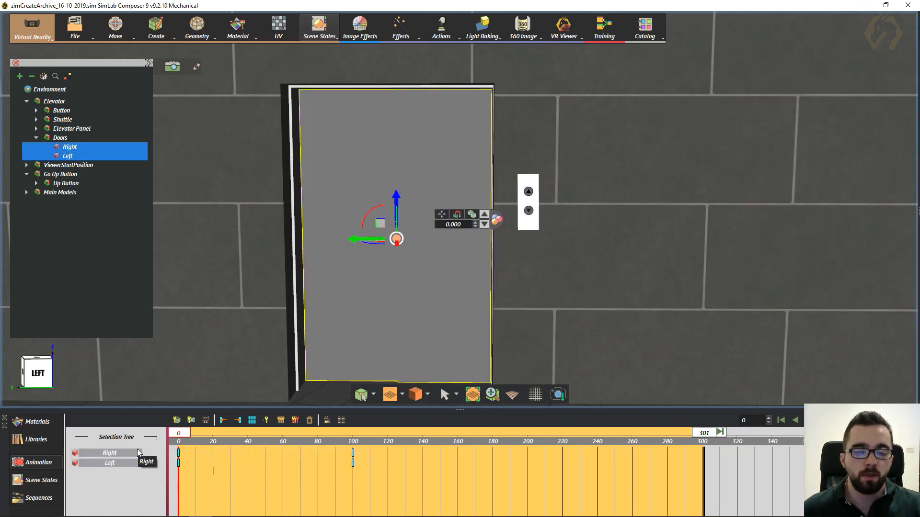
key("Delete")
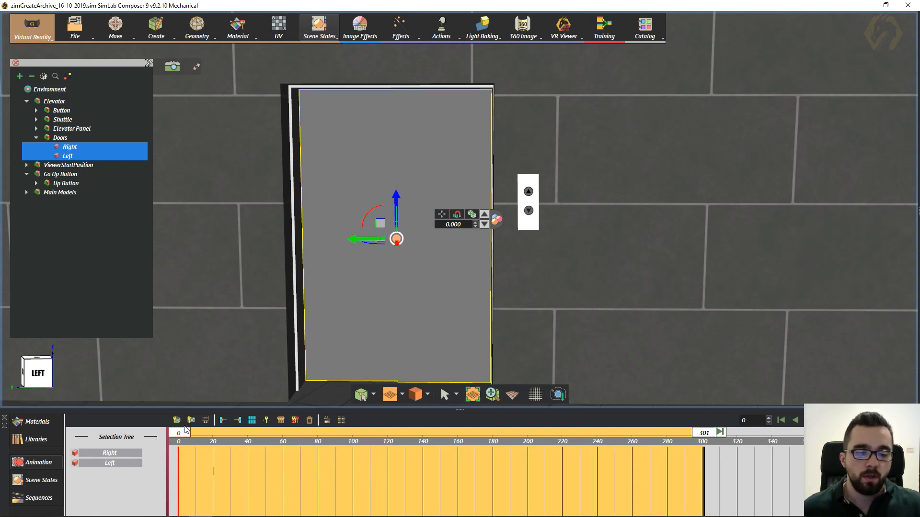
key("space")
key("space")
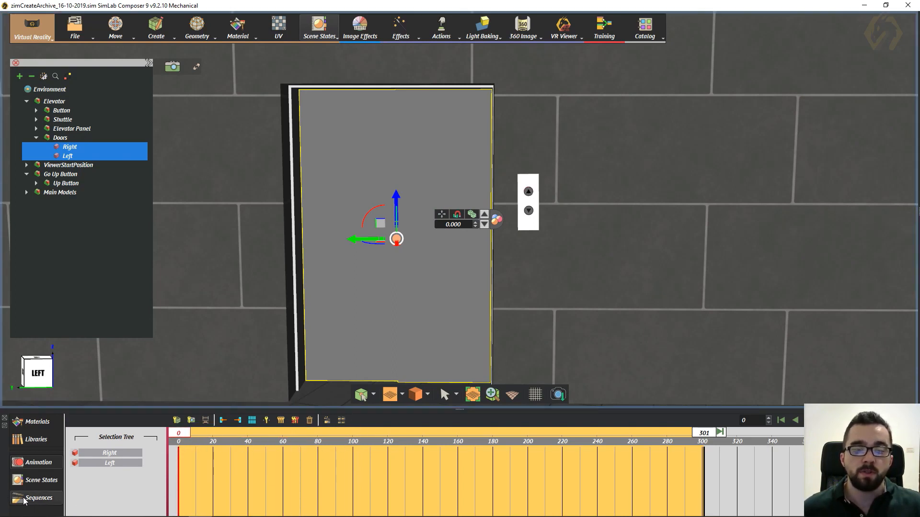
- Show the Elevator Door Open_reverse sequence as an animation on the timeline
left_click(342, 420)
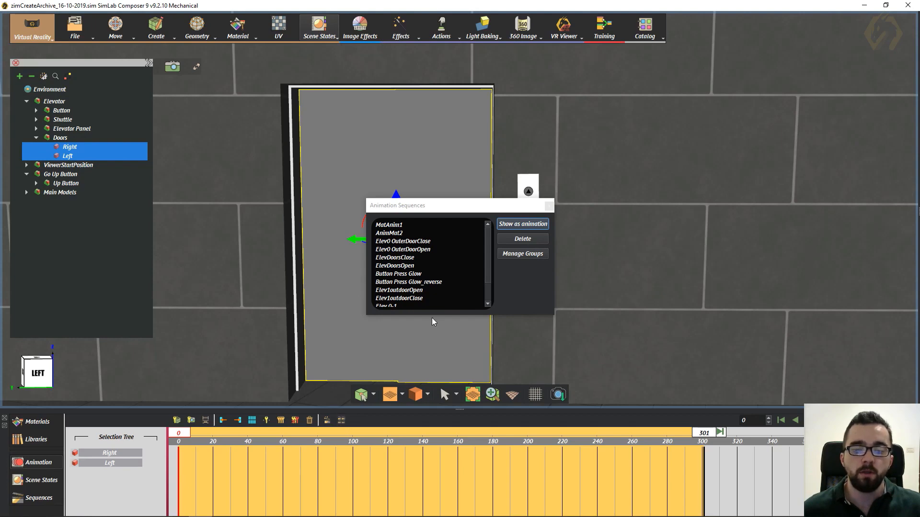
scroll(443, 280, "down", 1)
left_click(407, 297)
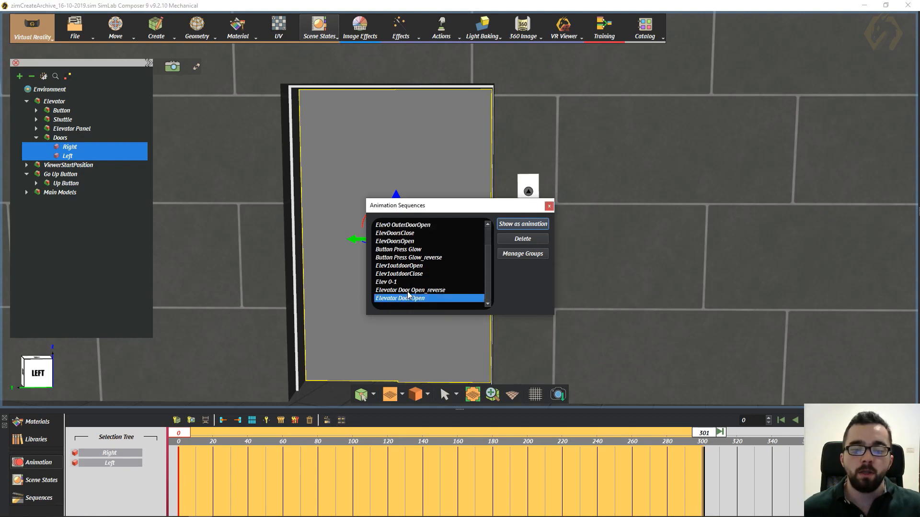
left_click(411, 290)
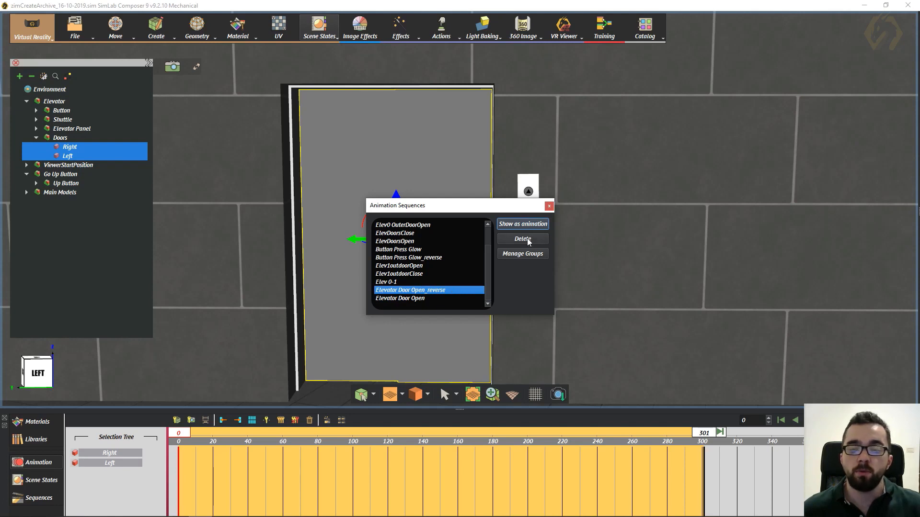
left_click(531, 224)
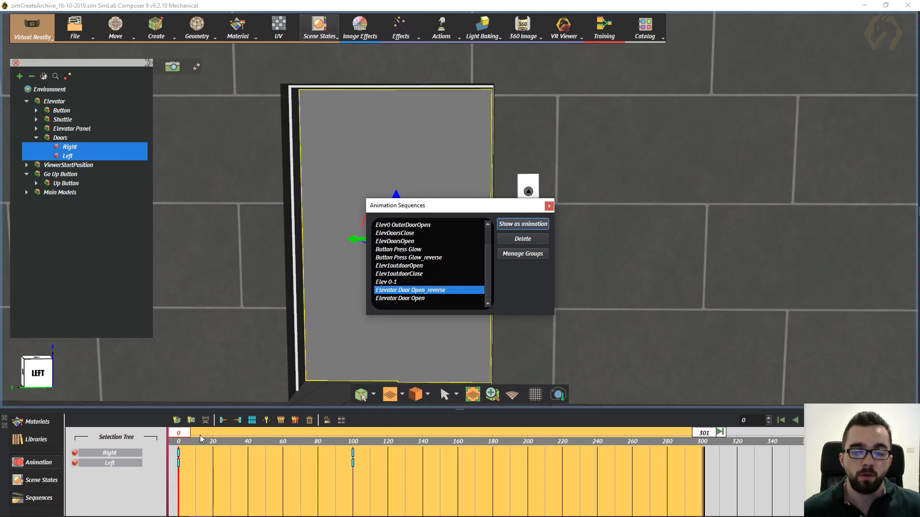
- Scrub through the doors' reverse animation, delete its keyframes from the timeline and close the sequences list
left_click(185, 434)
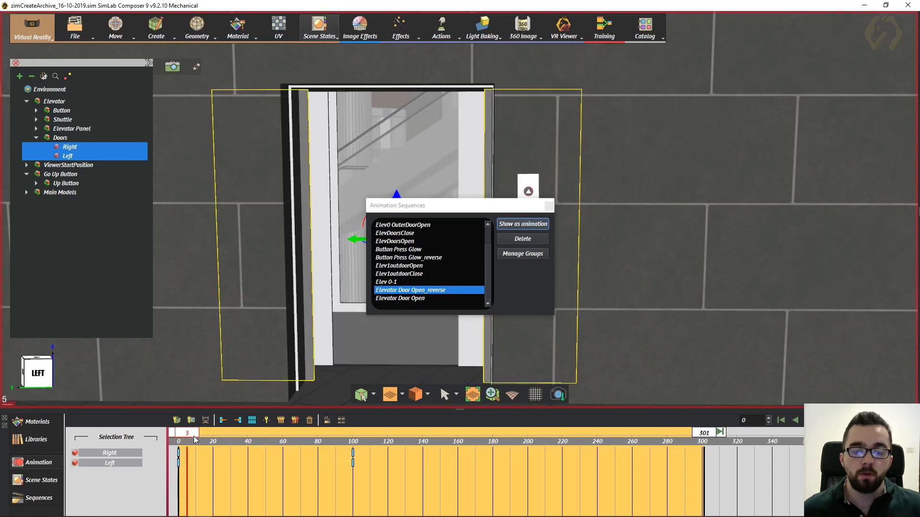
left_click_drag(305, 437, 184, 439)
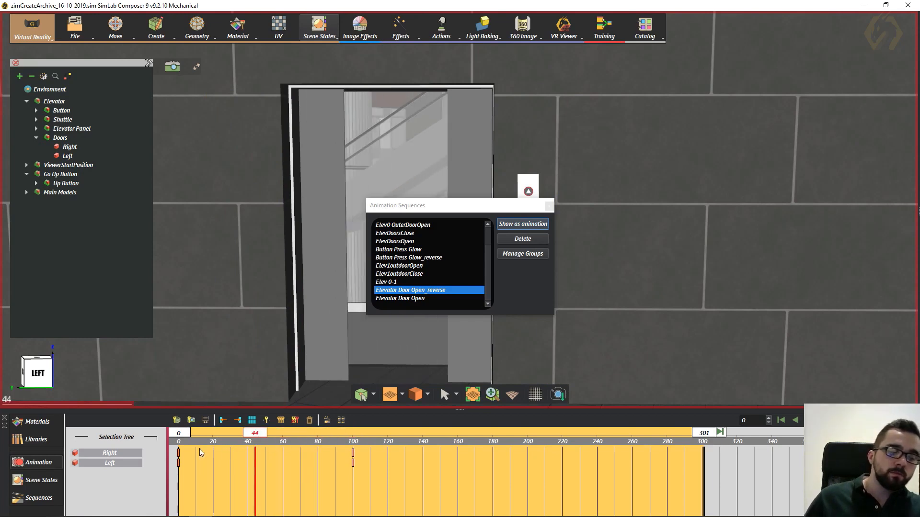
left_click_drag(374, 475, 135, 443)
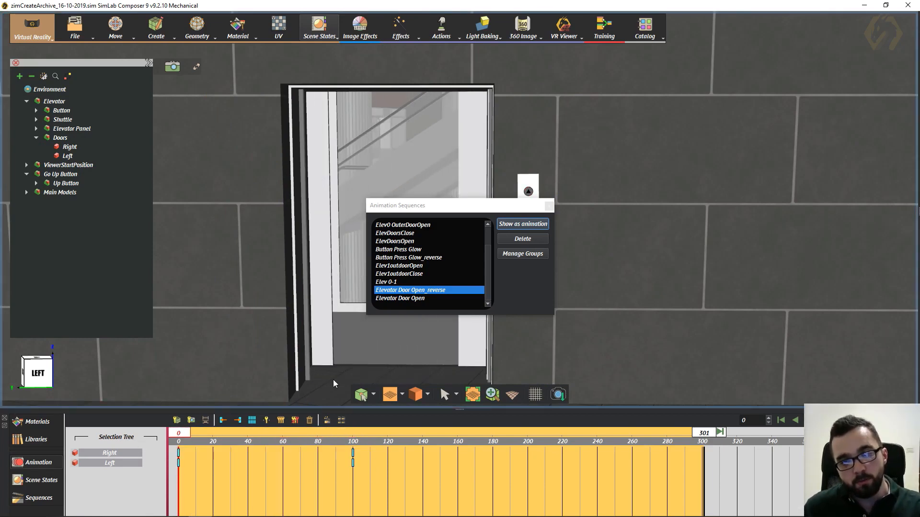
left_click(549, 206)
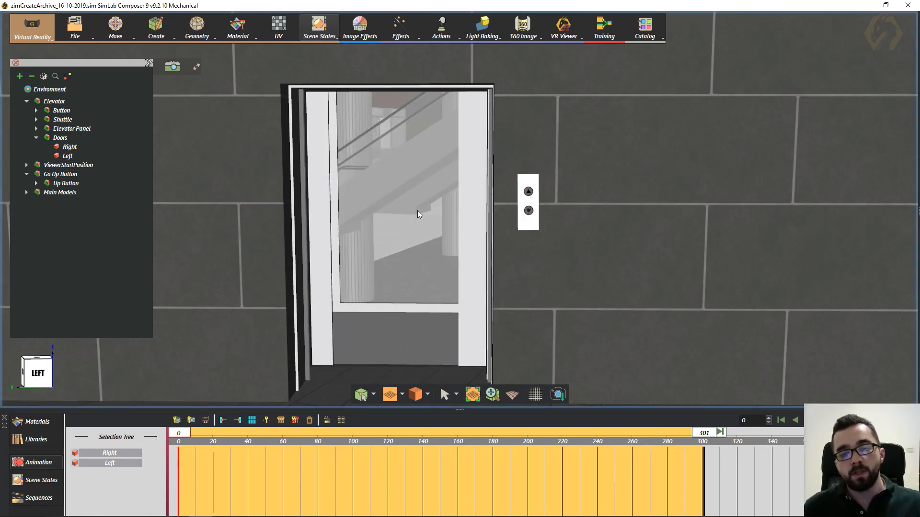
- Examine the elevator's Up Button up close, selecting its face 3DGeom-200 and its outer ring 3DGeom-203 in turn
middle_click_drag(394, 215, 409, 232)
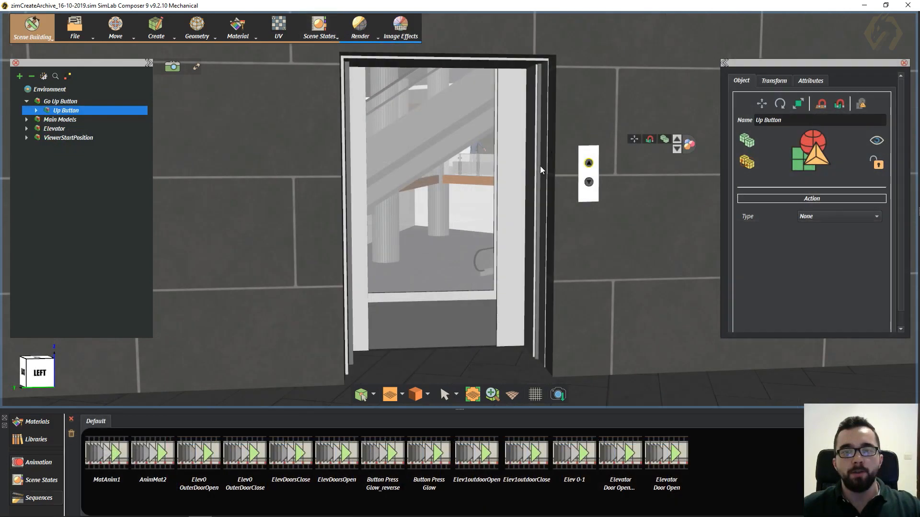
middle_click_drag(540, 166, 531, 190)
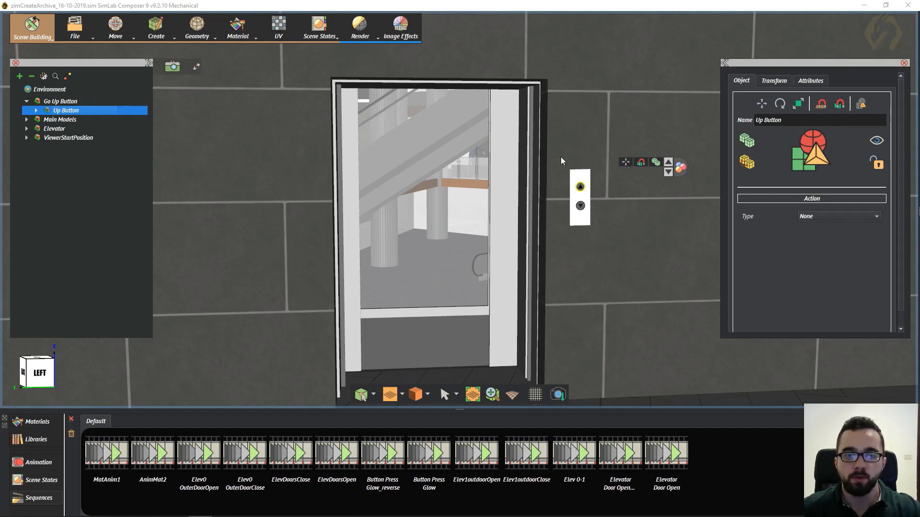
middle_click_drag(538, 144, 517, 138)
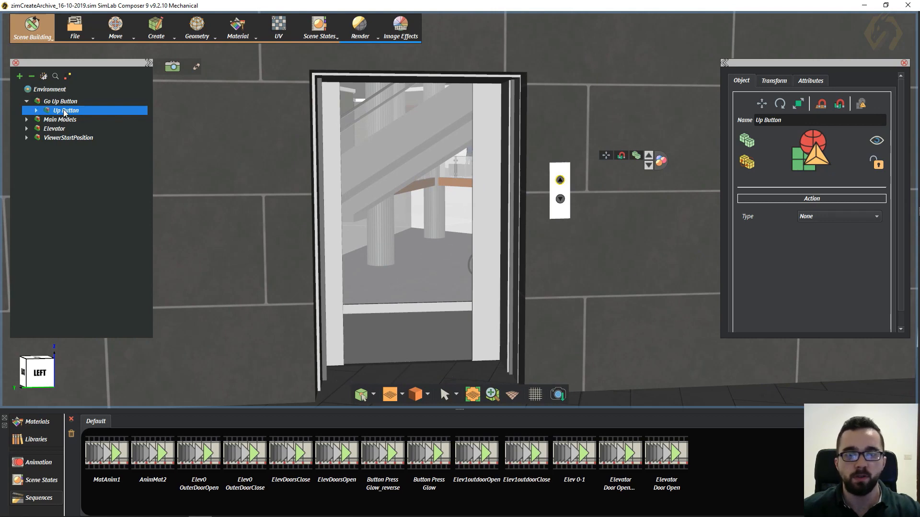
middle_click_drag(480, 188, 430, 188)
scroll(501, 201, "up", 2)
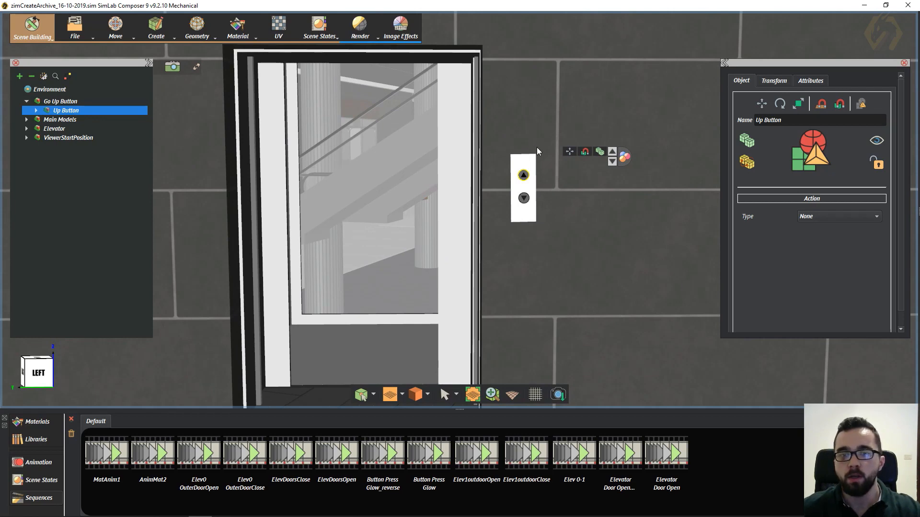
scroll(537, 151, "up", 5)
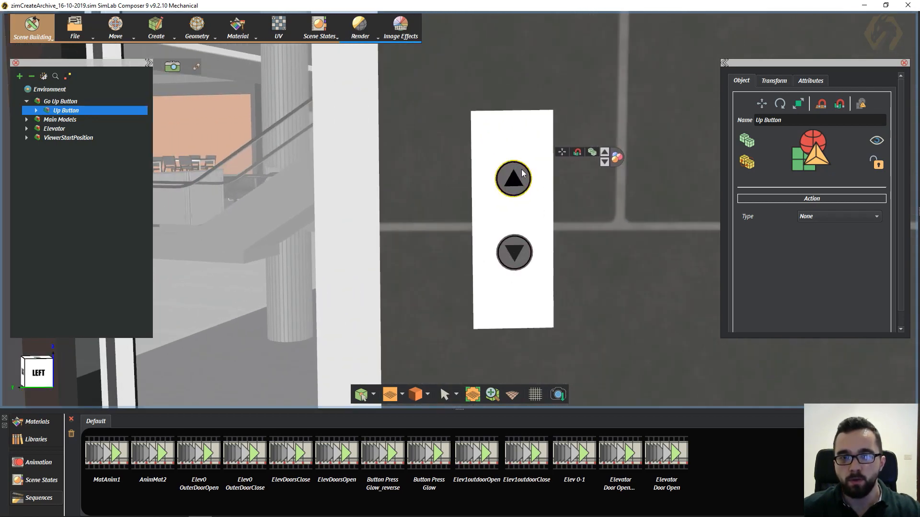
scroll(521, 168, "up", 5)
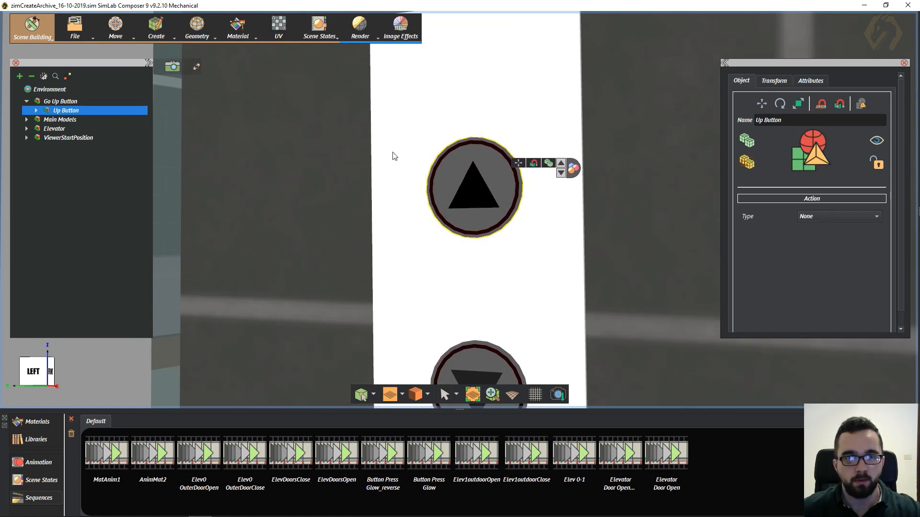
left_click(507, 160)
left_click(473, 191)
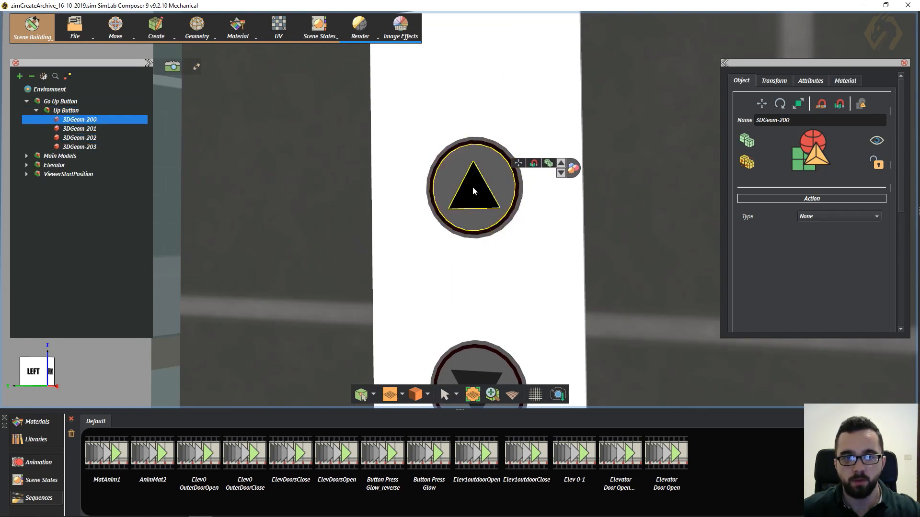
left_click(500, 149)
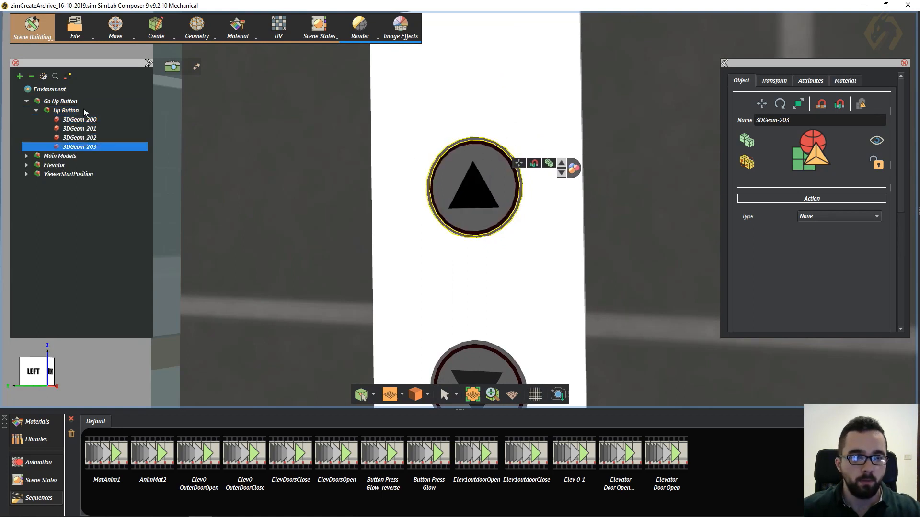
- Set the action type of the elevator's Up Button group to Play Sequence
left_click(66, 110)
scroll(340, 160, "down", 5)
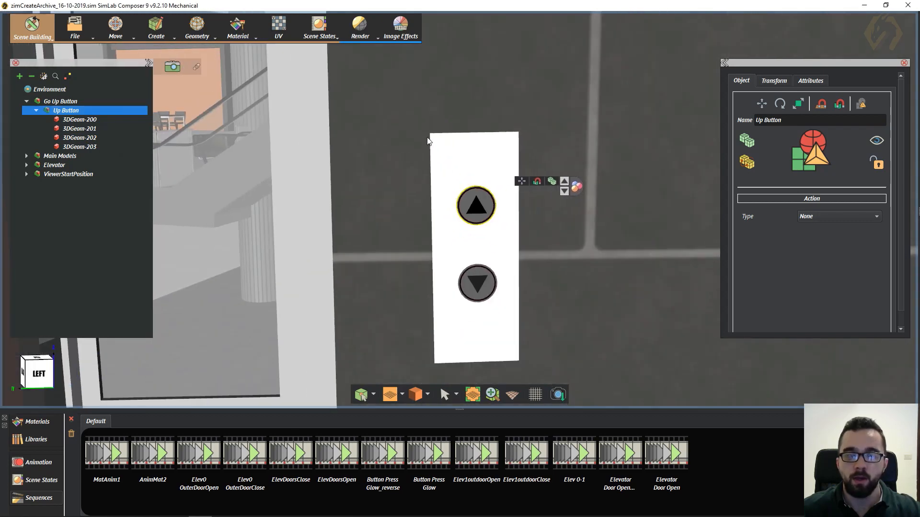
scroll(429, 140, "down", 4)
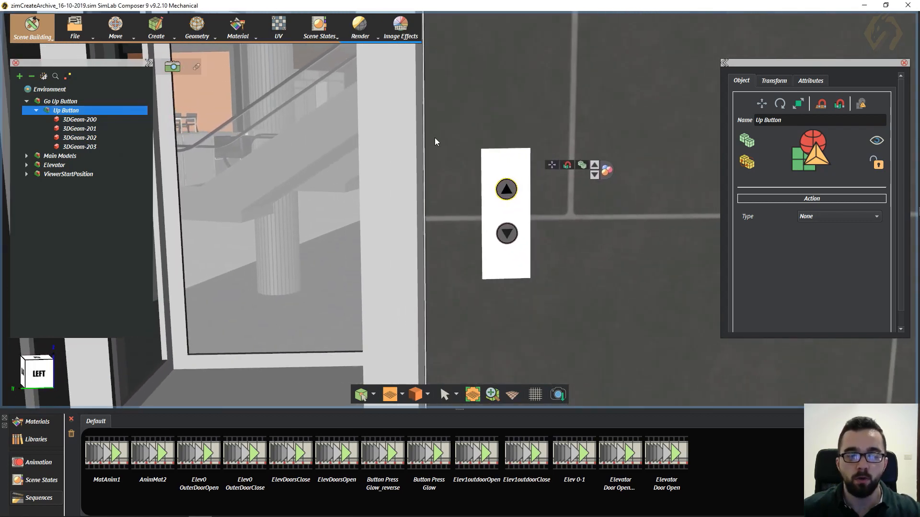
middle_click_drag(500, 169, 591, 162)
scroll(575, 202, "up", 1)
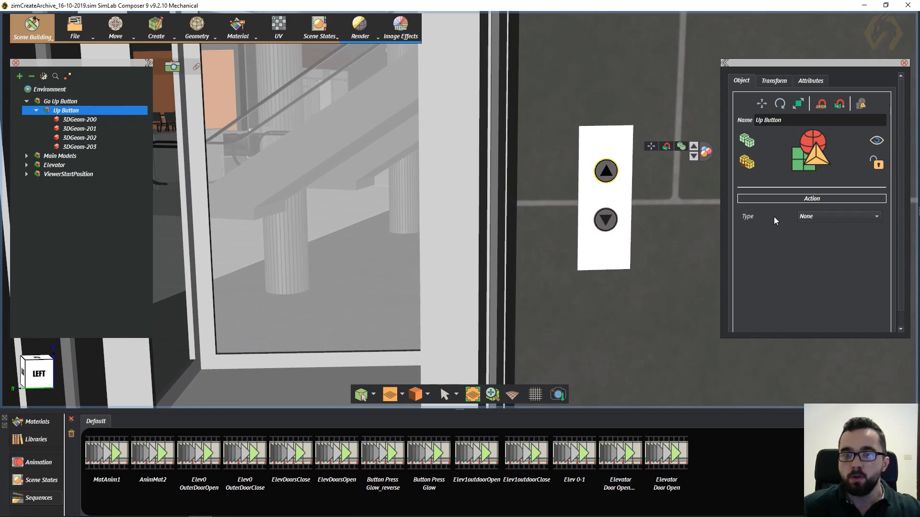
left_click(823, 216)
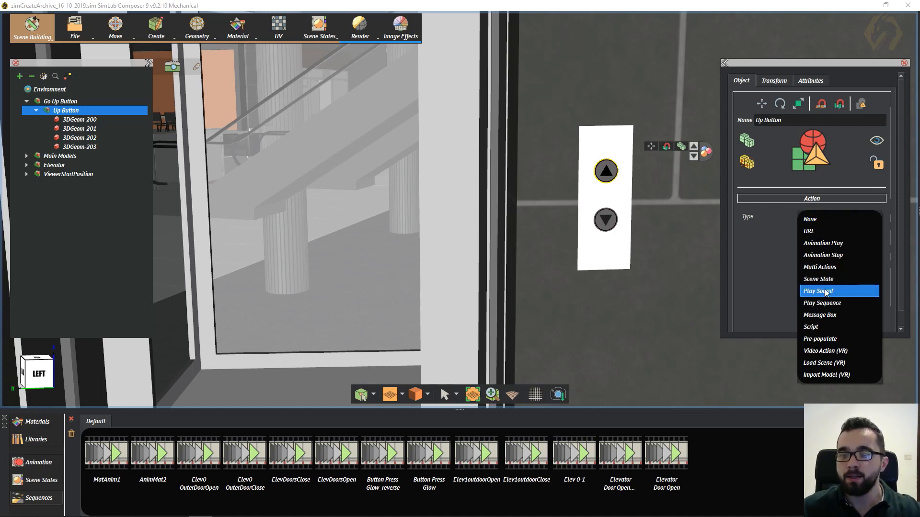
left_click(830, 307)
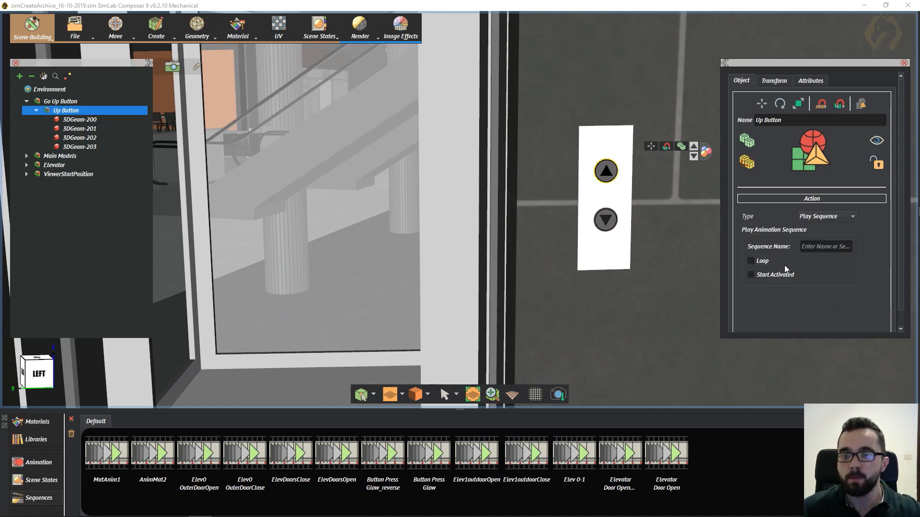
- Pick the Elevator Door Open sequence from the saved sequences for the Up Button's action
middle_click_drag(527, 294, 581, 269)
scroll(578, 244, "down", 6)
scroll(574, 233, "up", 1)
middle_click_drag(573, 233, 563, 263)
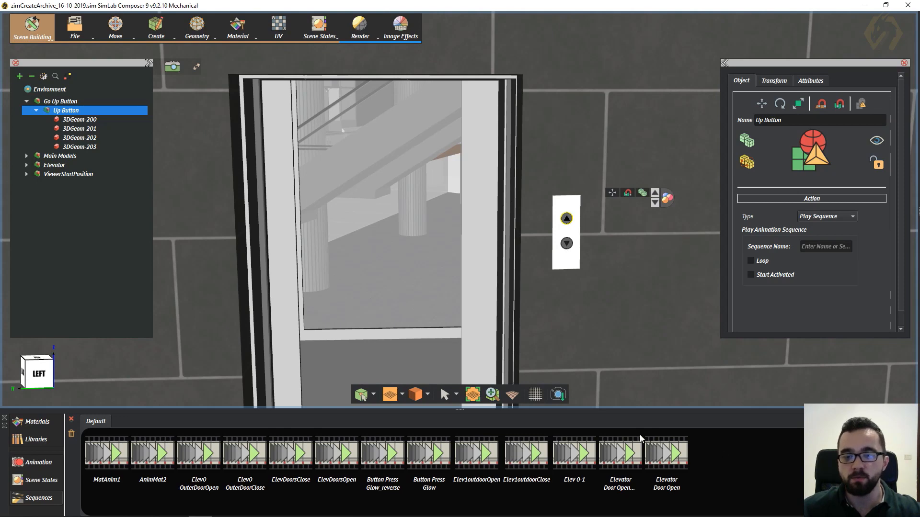
left_click(670, 451)
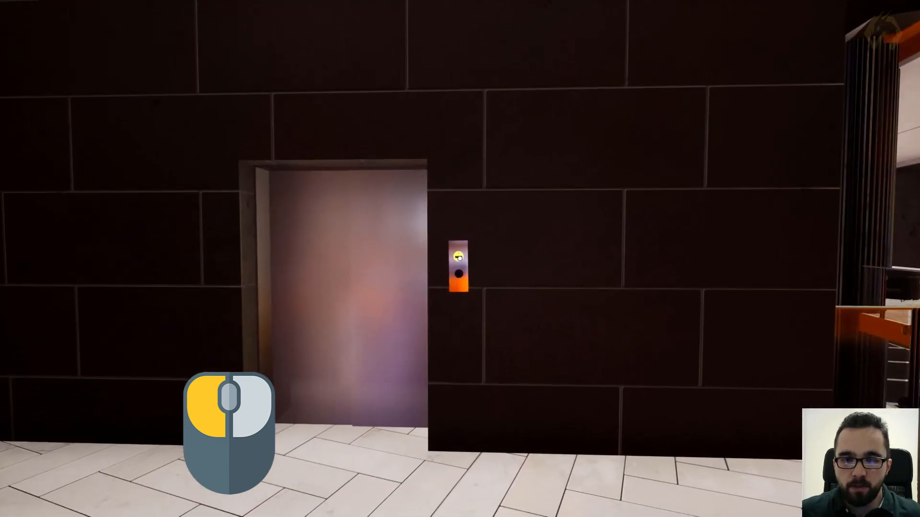
- In the VR viewer, approach the closed elevator and activate the Up Button beside its doors
key("w")
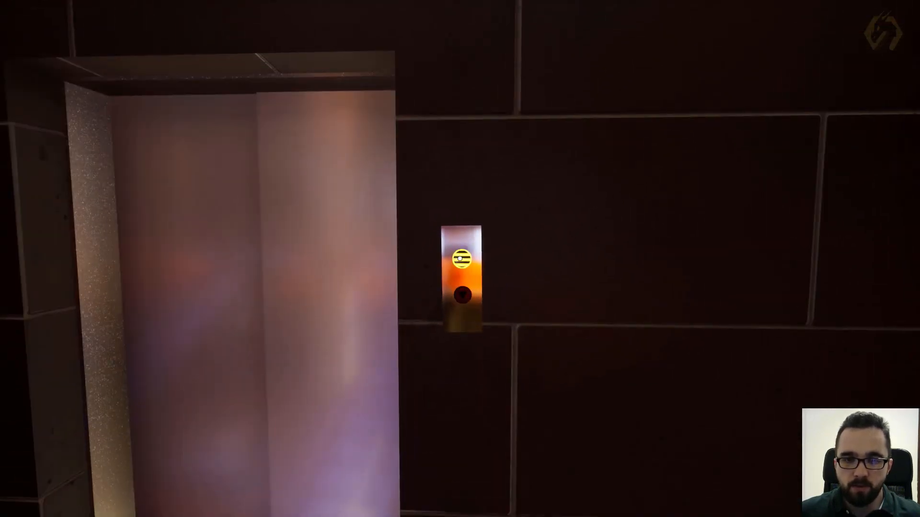
key("s")
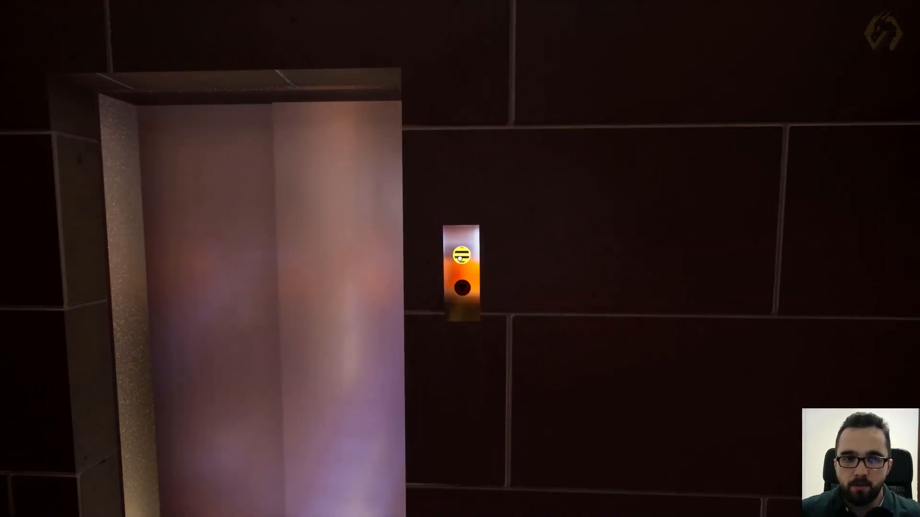
key("s")
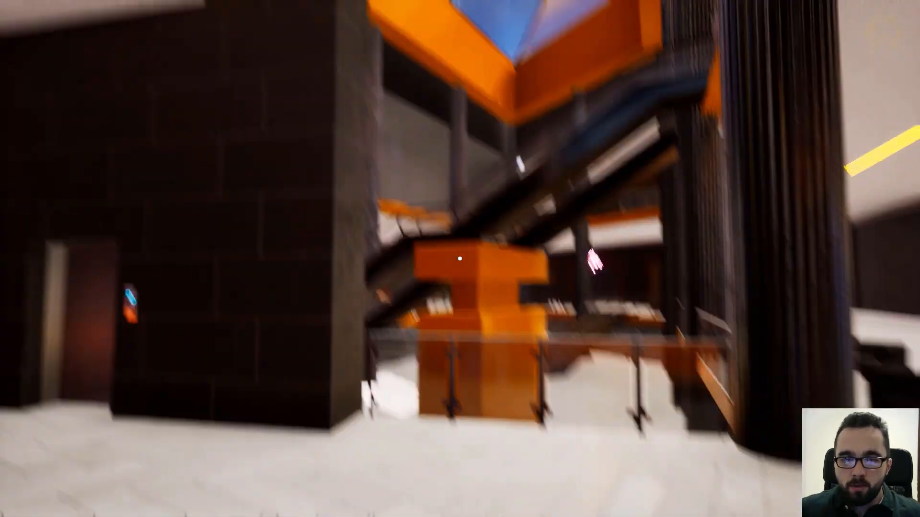
key("w")
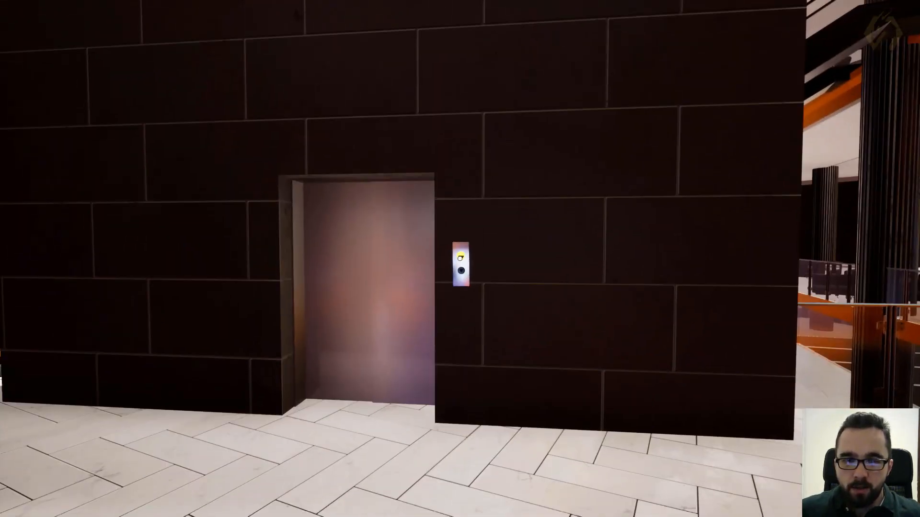
key("w")
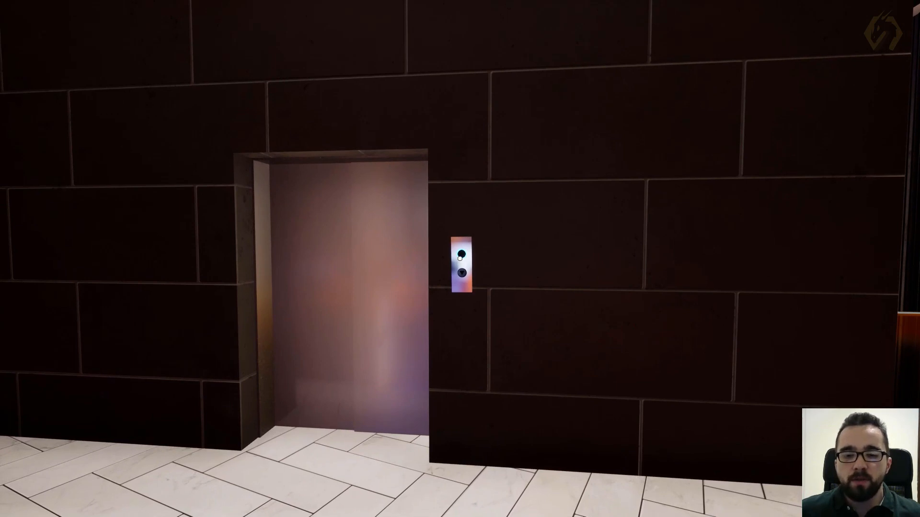
left_click(460, 257)
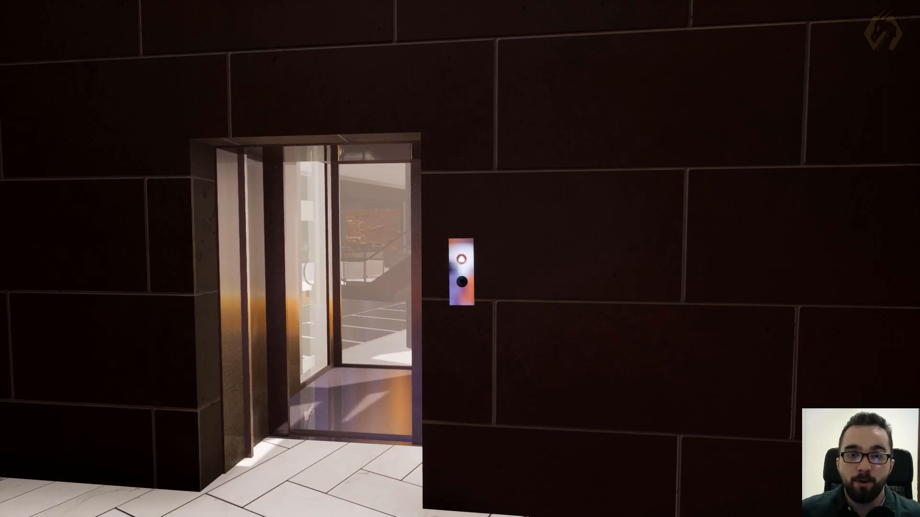
- Inspect the open elevator doorway and the glowing Up Button from several distances
key("a")
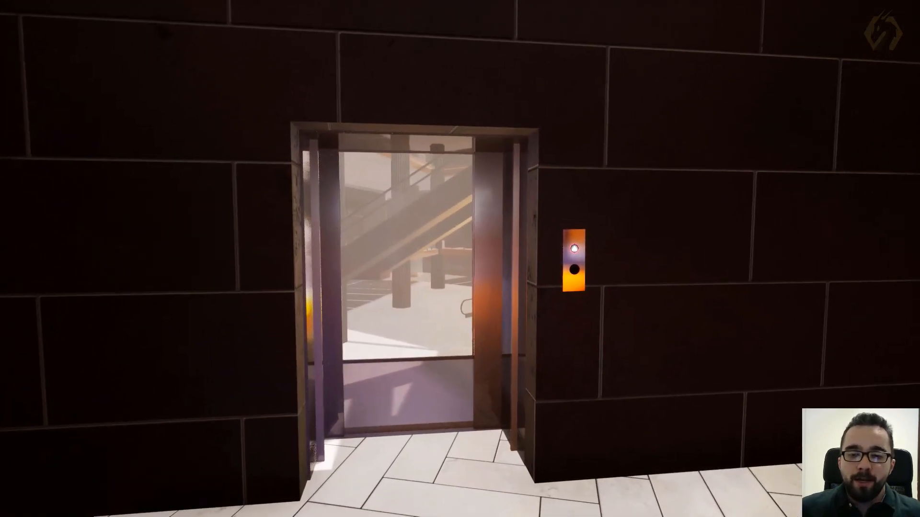
key("w")
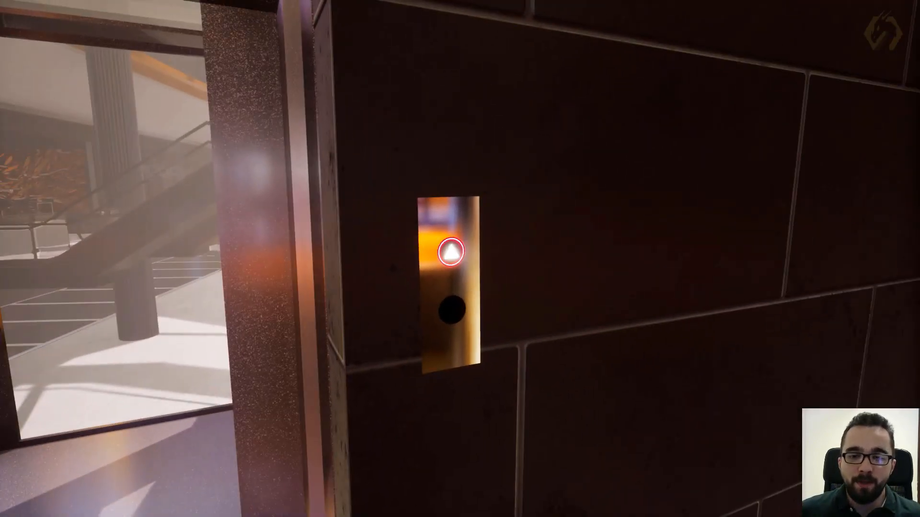
key("s")
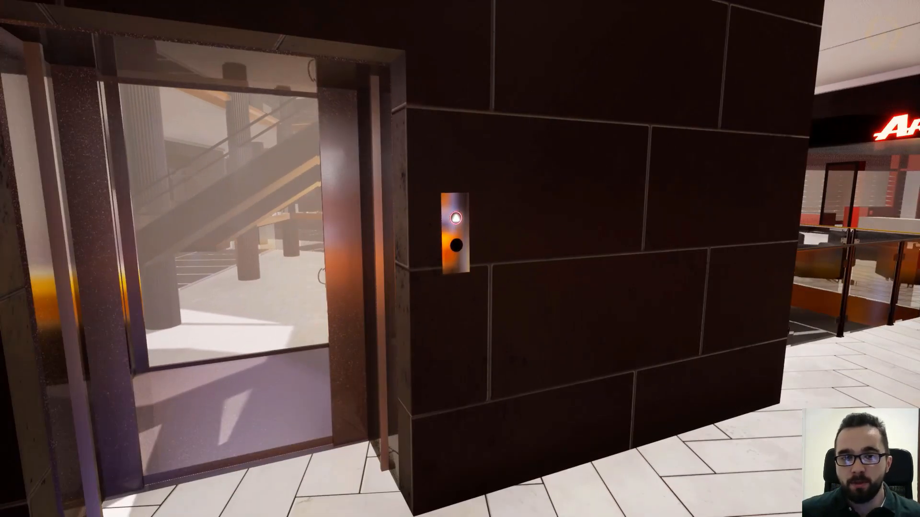
key("s")
key("w")
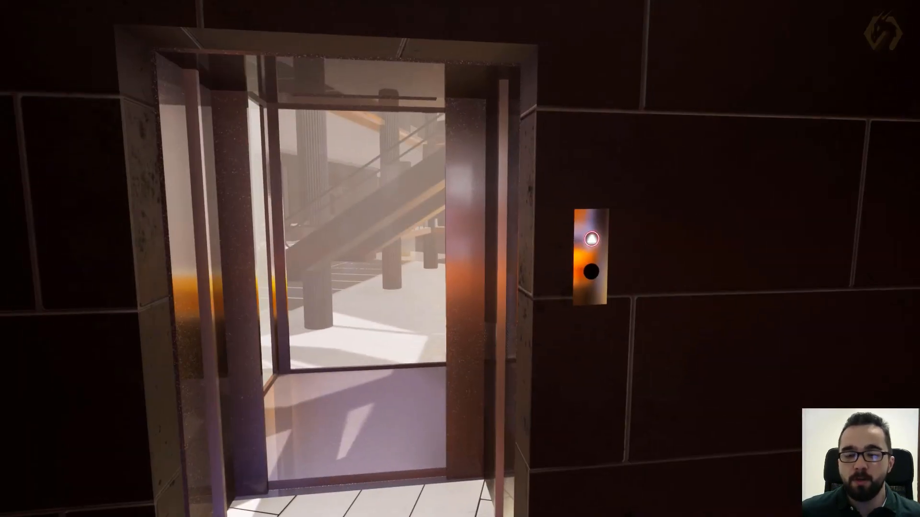
- Walk into the elevator cabin and activate the up button on its inner control panel
key("w")
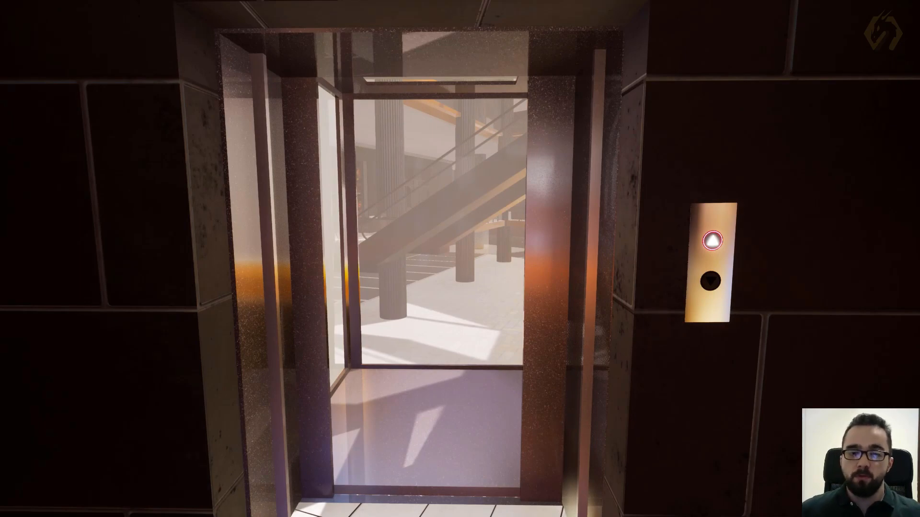
key("w")
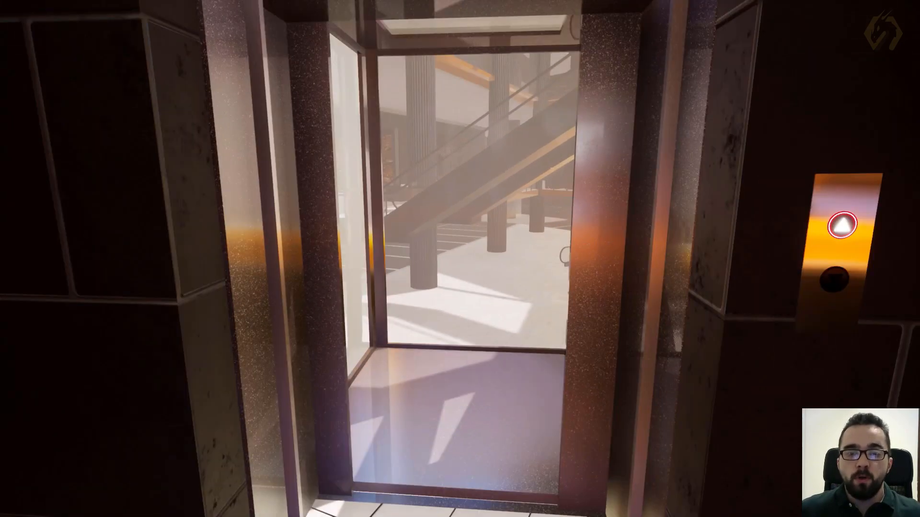
key("s")
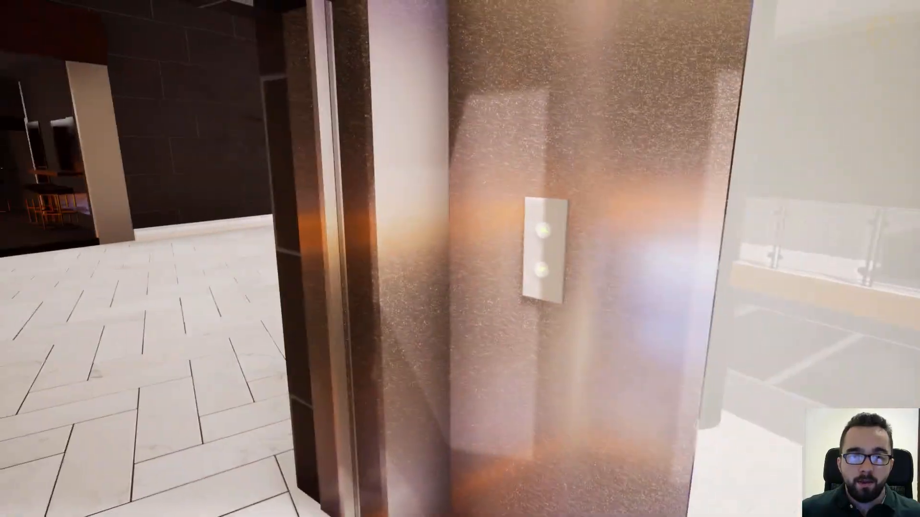
key("w")
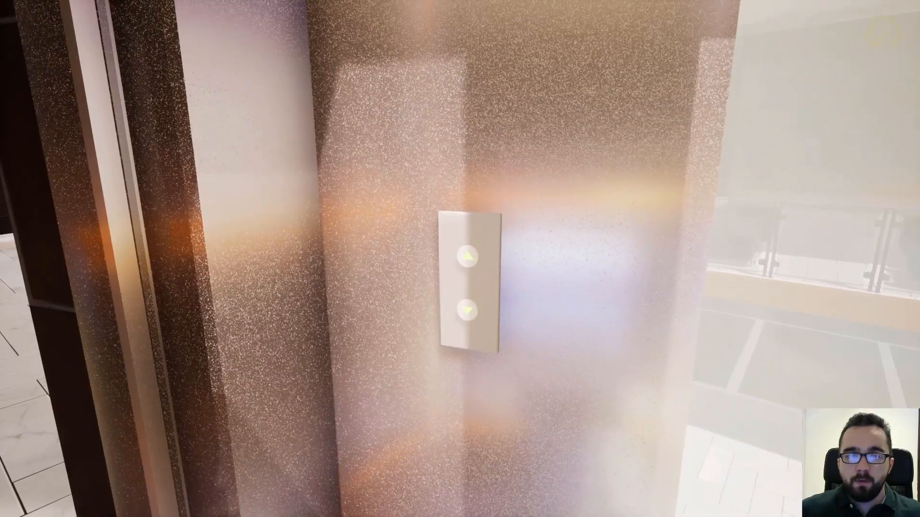
left_click(459, 259)
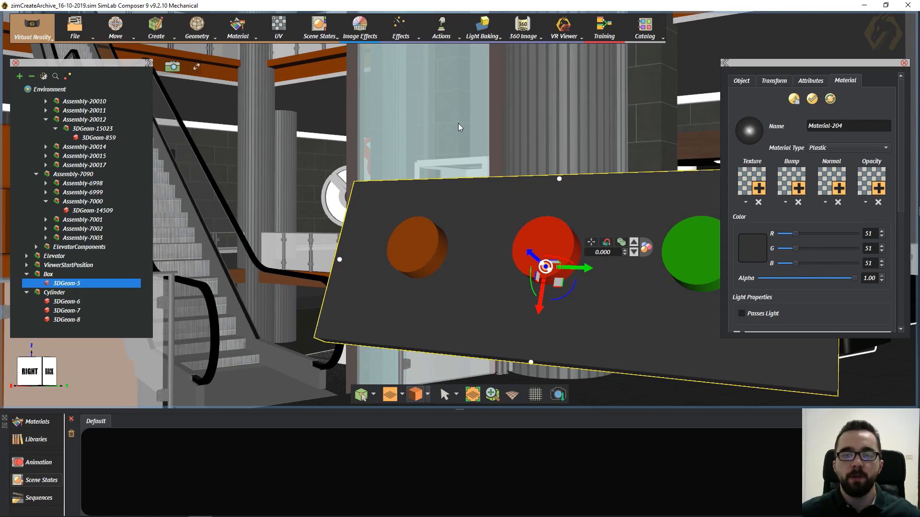
- In SimLab Composer, examine the control panel near the escalator, selecting its green, red and brown cylinder buttons in turn
left_click(328, 65)
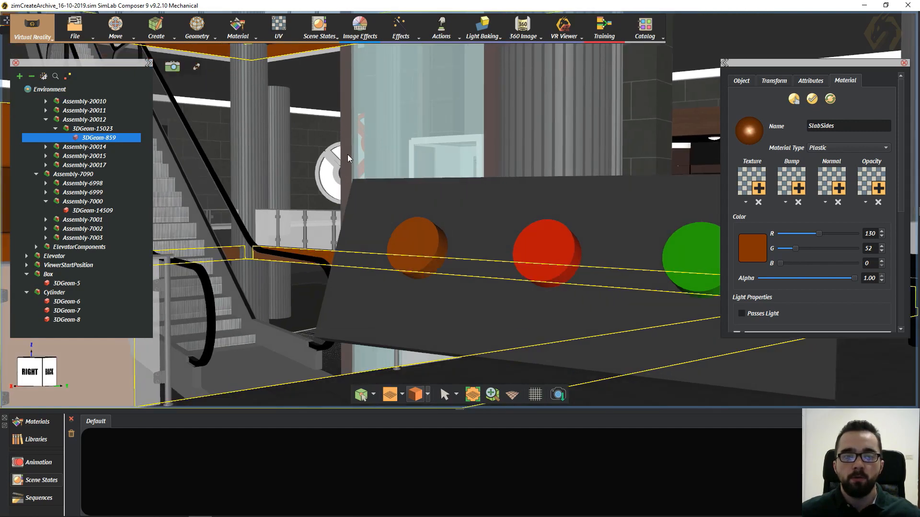
middle_click_drag(347, 155, 366, 262)
scroll(376, 223, "down", 3)
scroll(375, 223, "down", 3)
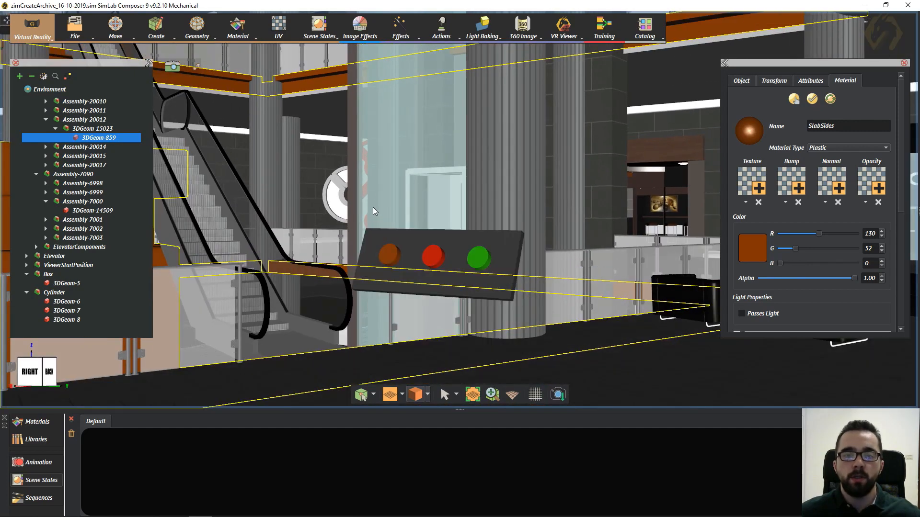
left_click(478, 258)
left_click(434, 257)
left_click(395, 259)
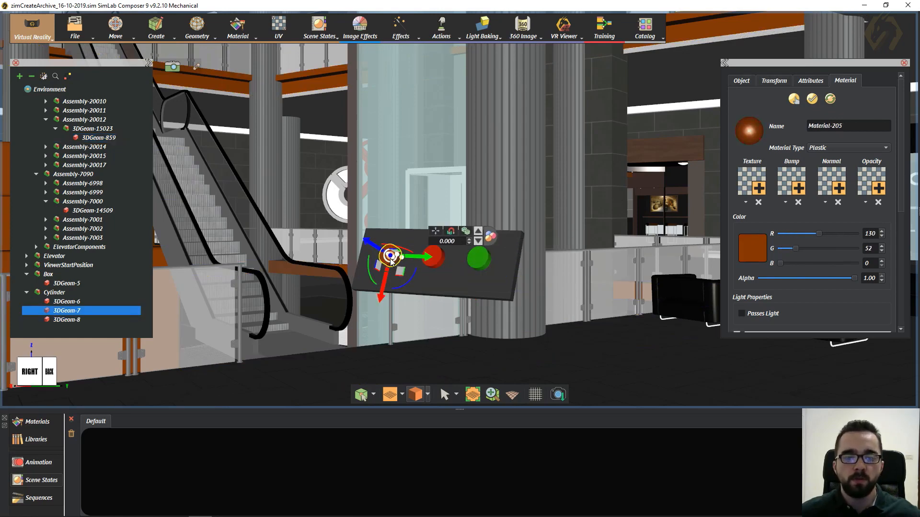
left_click(440, 260)
left_click(482, 261)
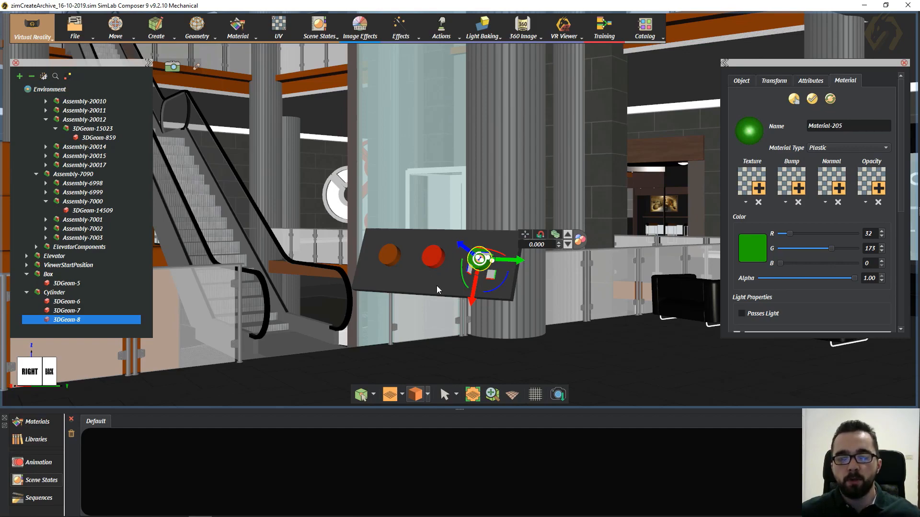
- Select the control panel's dark box 3DGeom-5 and look through the basic shapes offered for creation
scroll(418, 274, "up", 3)
left_click(467, 220)
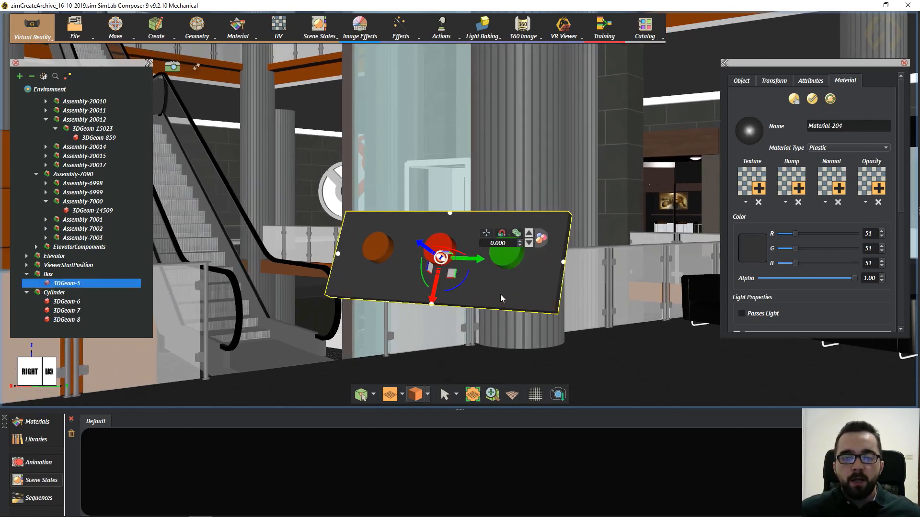
middle_click_drag(500, 295, 546, 309)
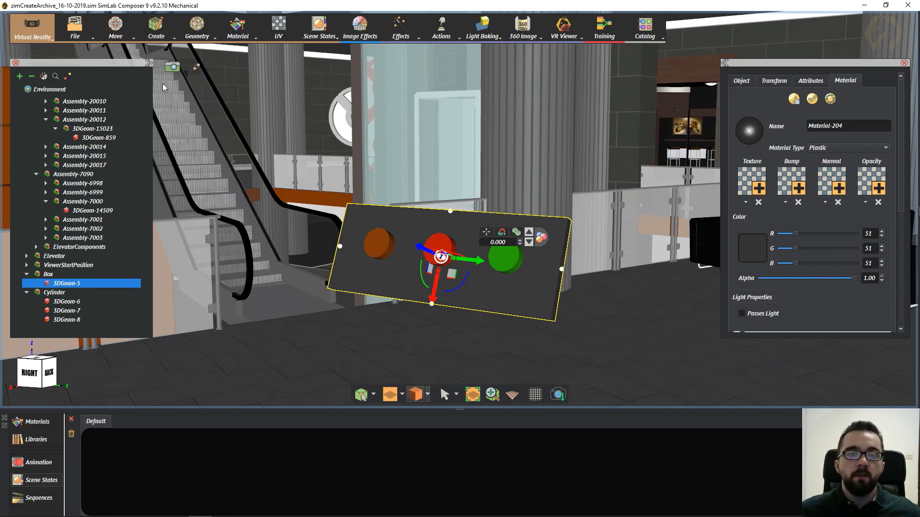
left_click(156, 26)
mouse_move(167, 72)
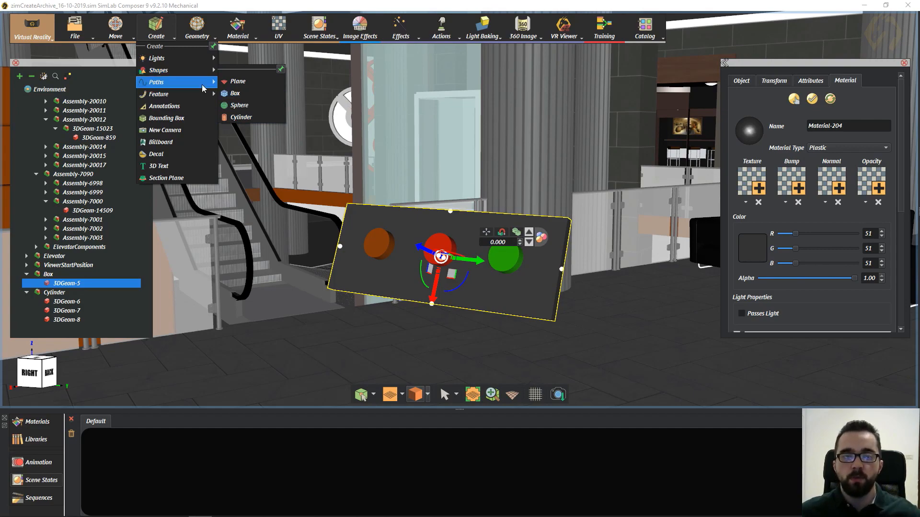
middle_click_drag(494, 179, 569, 204)
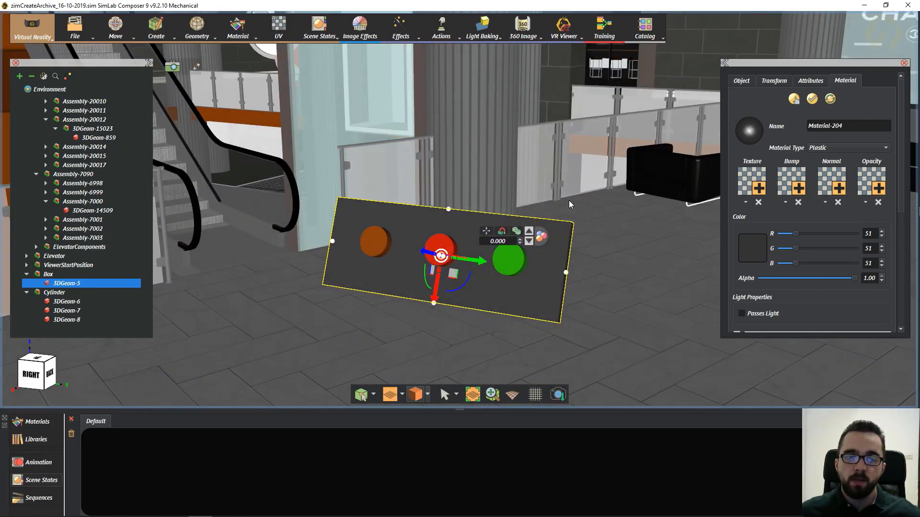
- Review the material of each panel button, from the green and red ones to the brown 3DGeom-6
left_click(522, 263)
left_click(443, 250)
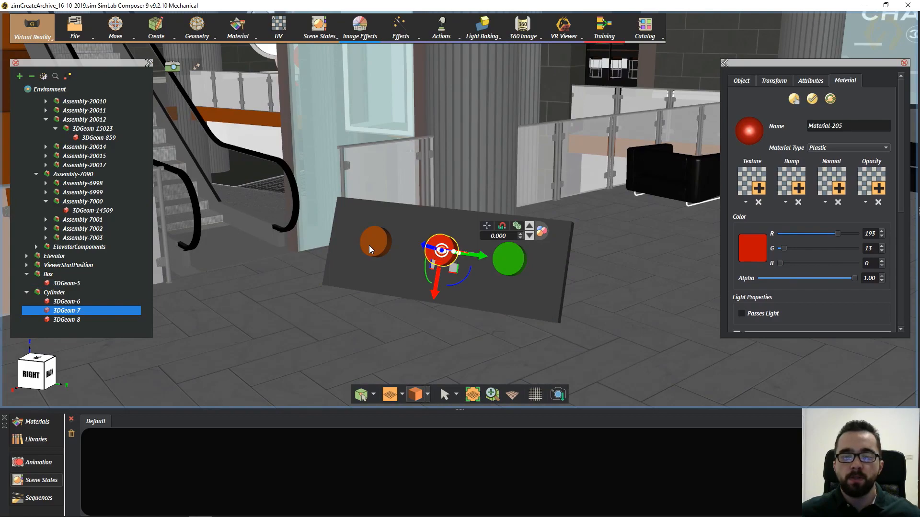
left_click(369, 245)
middle_click_drag(497, 284, 481, 235)
middle_click_drag(406, 175, 372, 171)
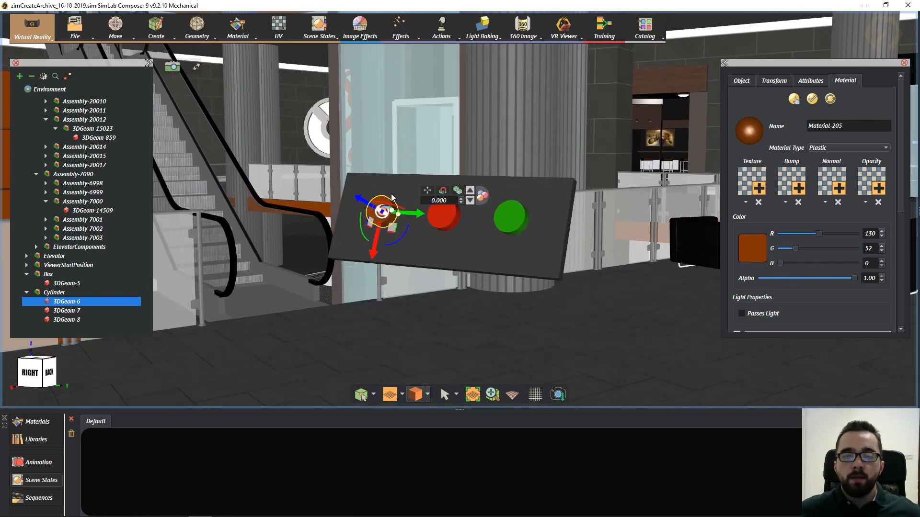
- Check the object action settings of the three panel buttons, finishing with the brown button 3DGeom-6 selected
left_click(741, 80)
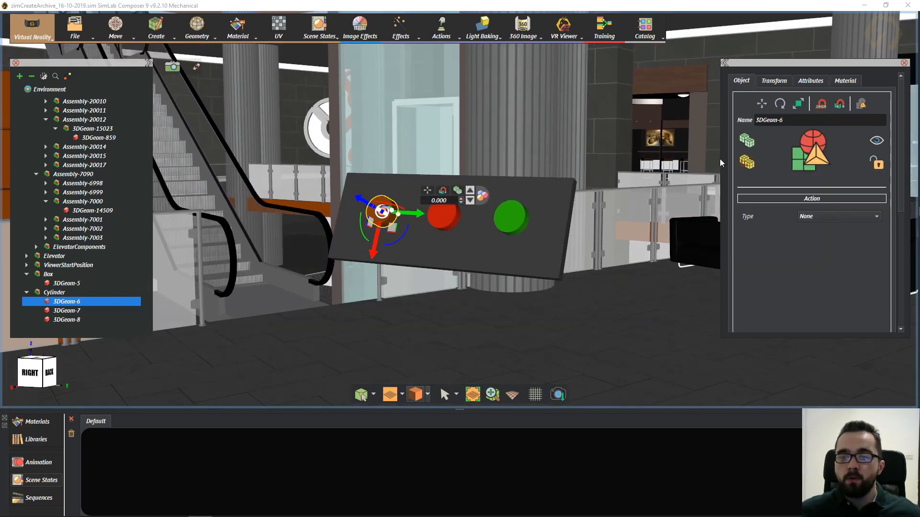
left_click(443, 215)
left_click(510, 218)
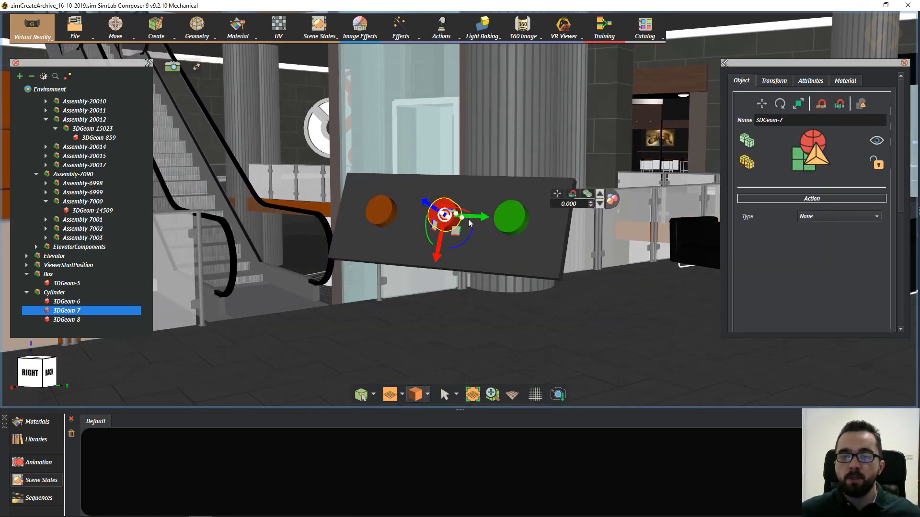
left_click(379, 216)
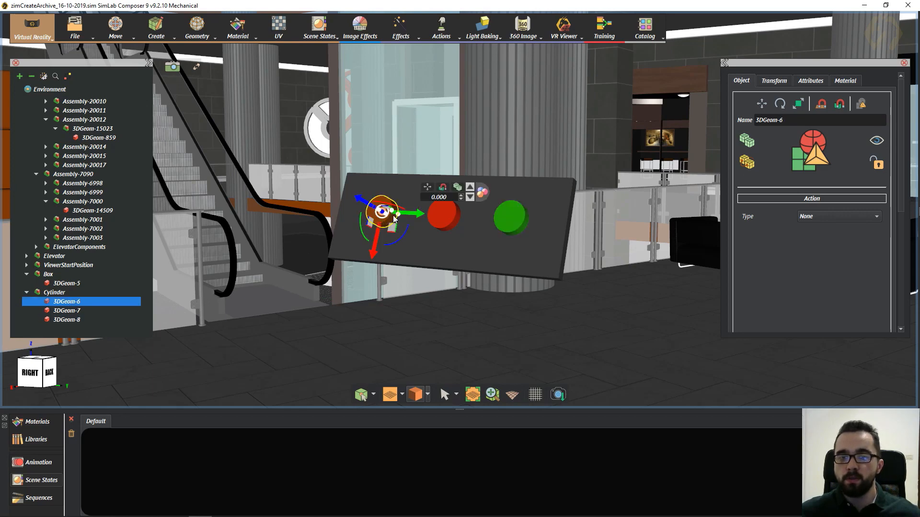
- Set the action type of the brown panel button 3DGeom-6 to Scene State
left_click(832, 217)
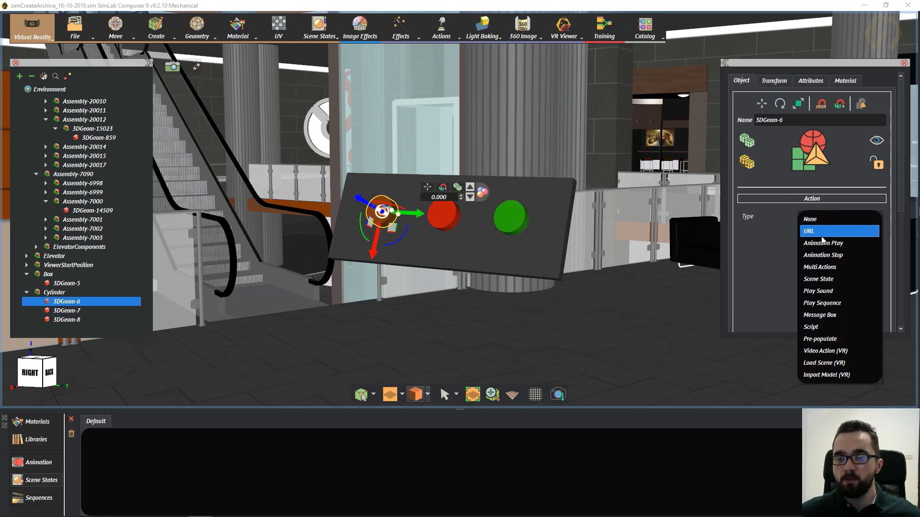
left_click(832, 279)
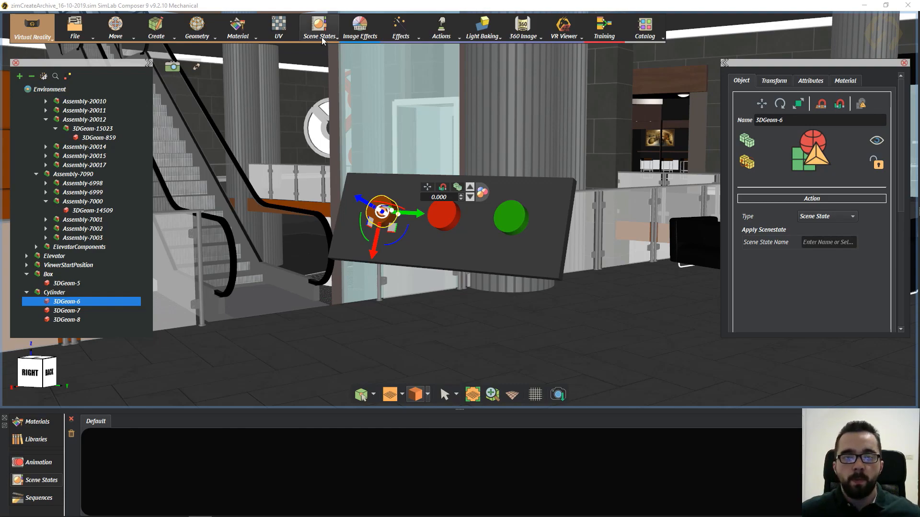
- Select the brown slab sides 3DGeom-859 and configure scene state capture to include only the materials state
middle_click_drag(325, 196, 341, 170)
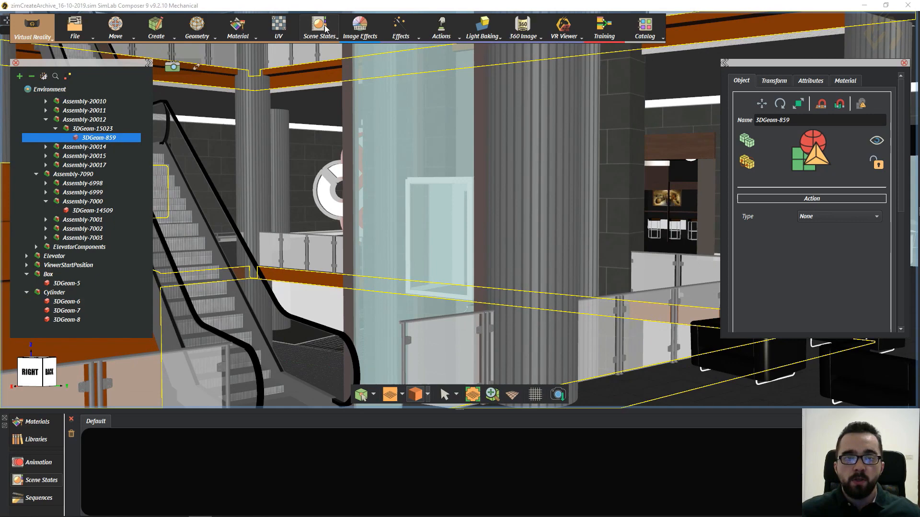
left_click(328, 33)
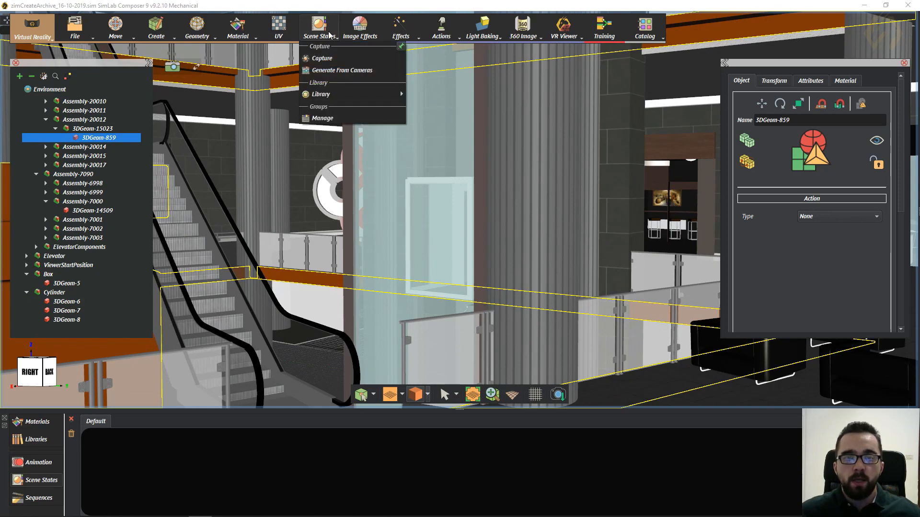
left_click(326, 57)
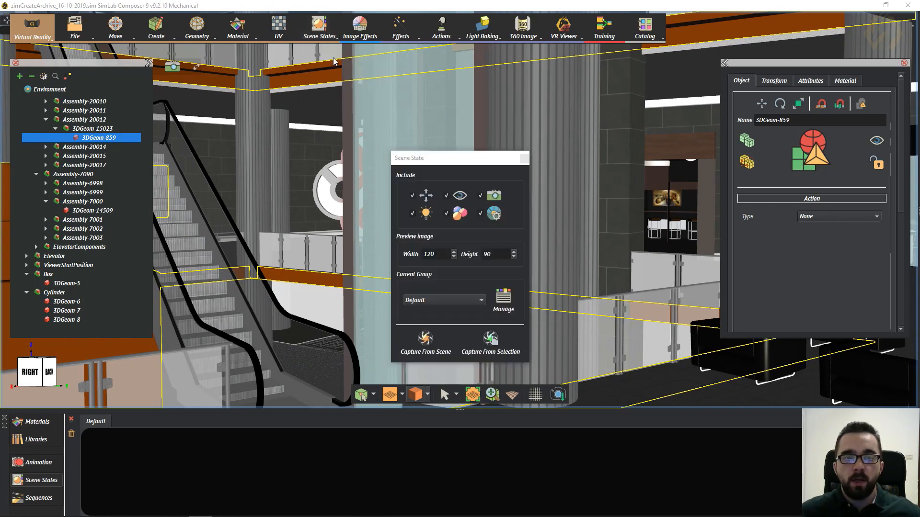
left_click_drag(497, 163, 630, 74)
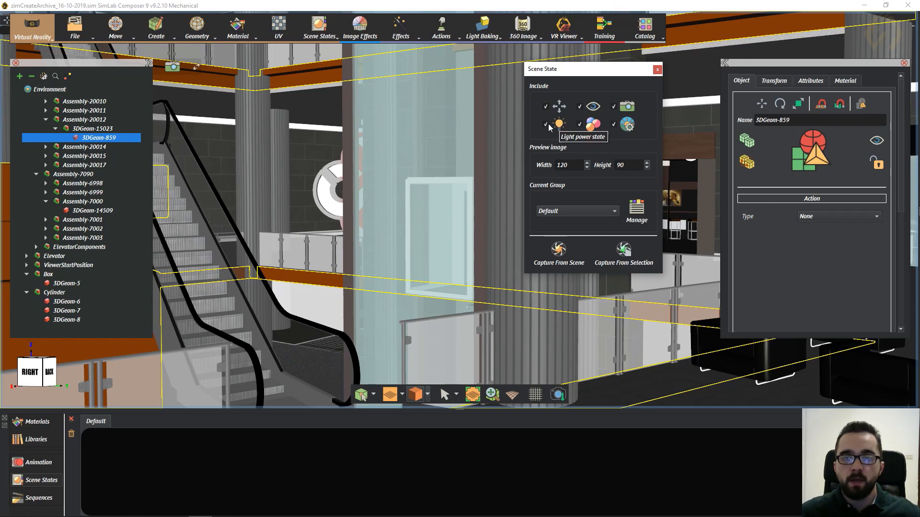
left_click(614, 124)
left_click(579, 106)
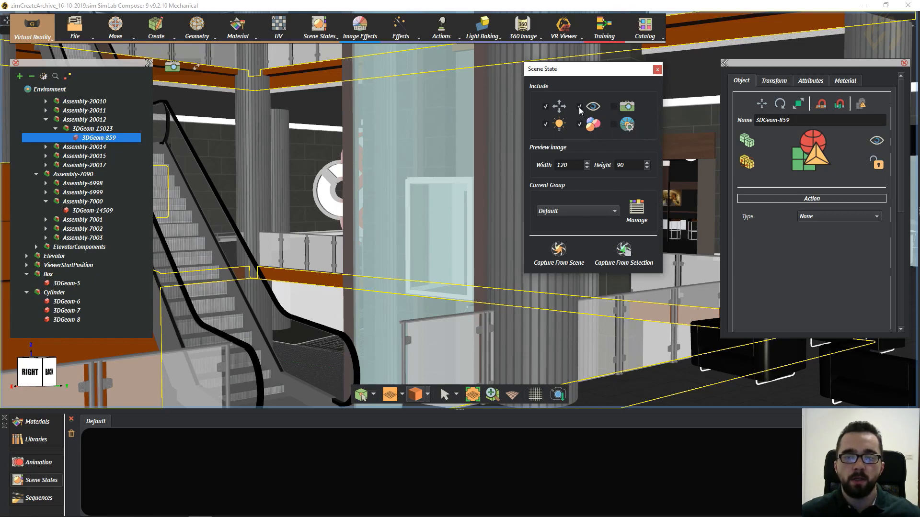
left_click(545, 106)
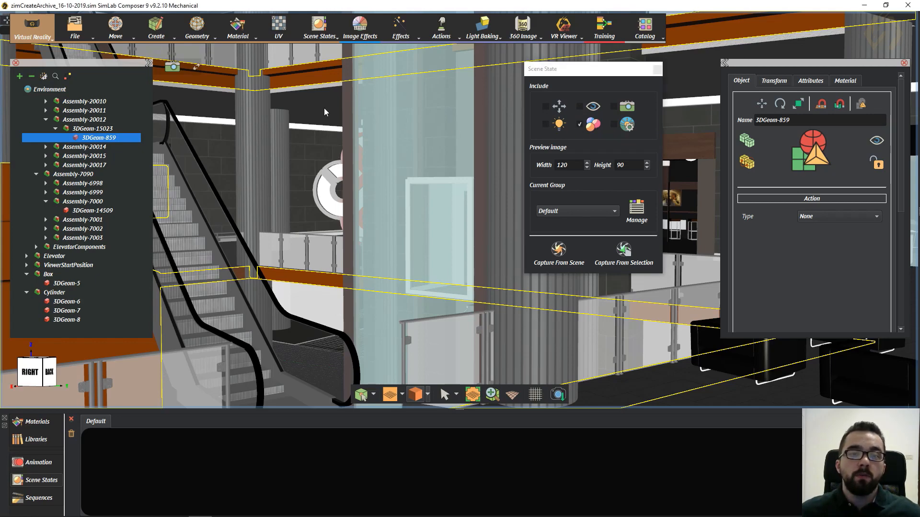
- Examine the brown slab edges around the mall and capture a scene state from the selected slab sides
left_click_drag(324, 108, 281, 234)
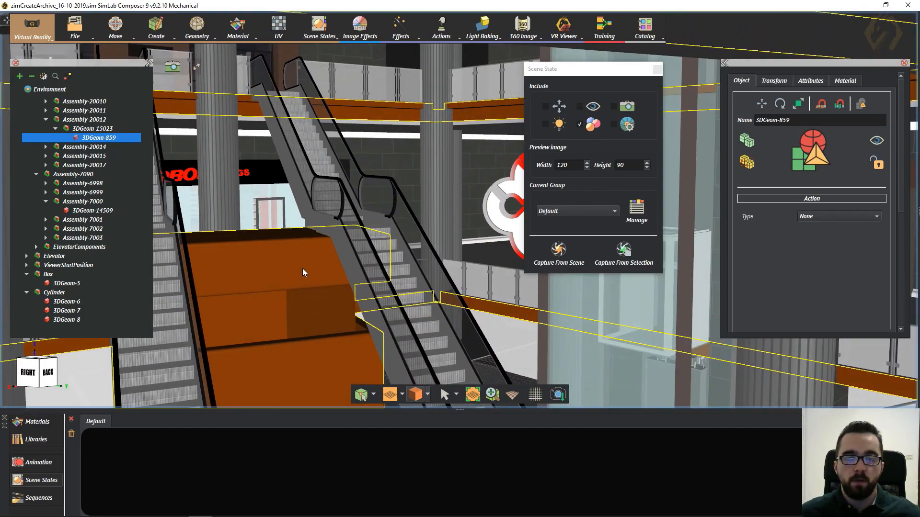
left_click_drag(392, 241, 286, 267)
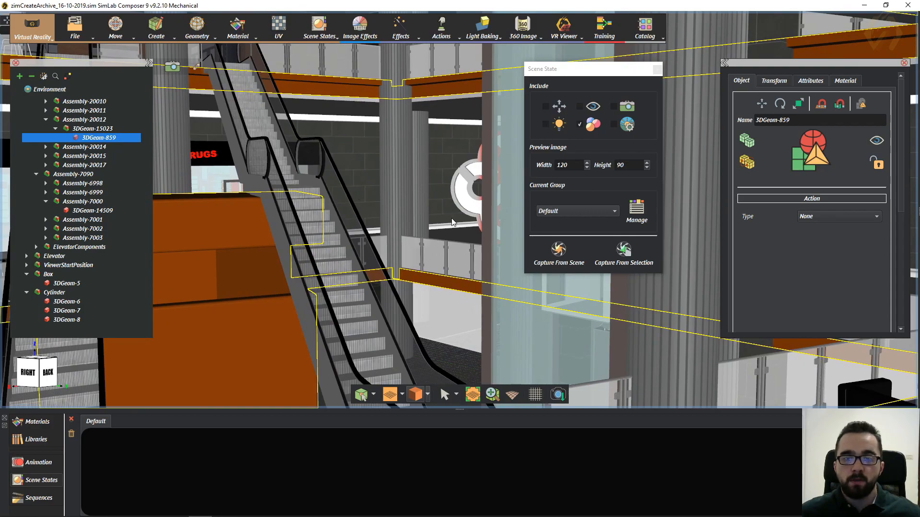
left_click_drag(452, 219, 431, 216)
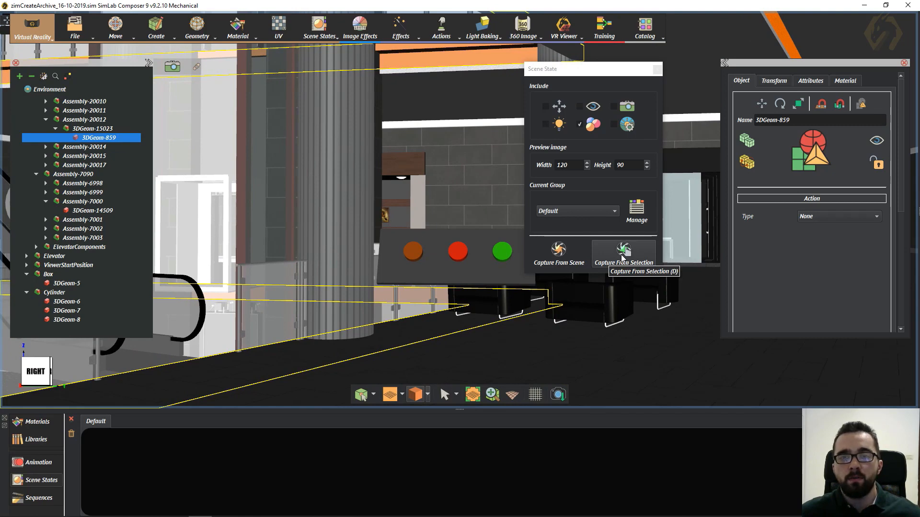
left_click(622, 256)
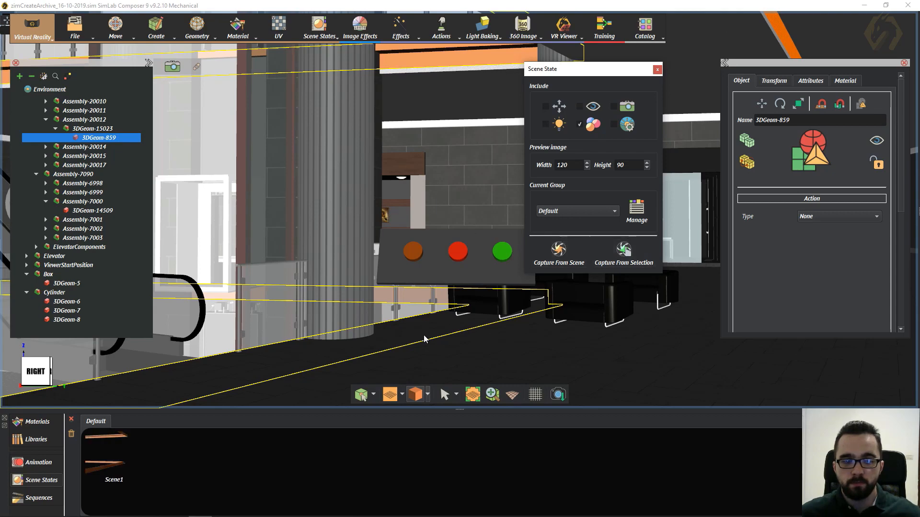
- Rename the captured scene state Scene1 as Orange
left_click(115, 461)
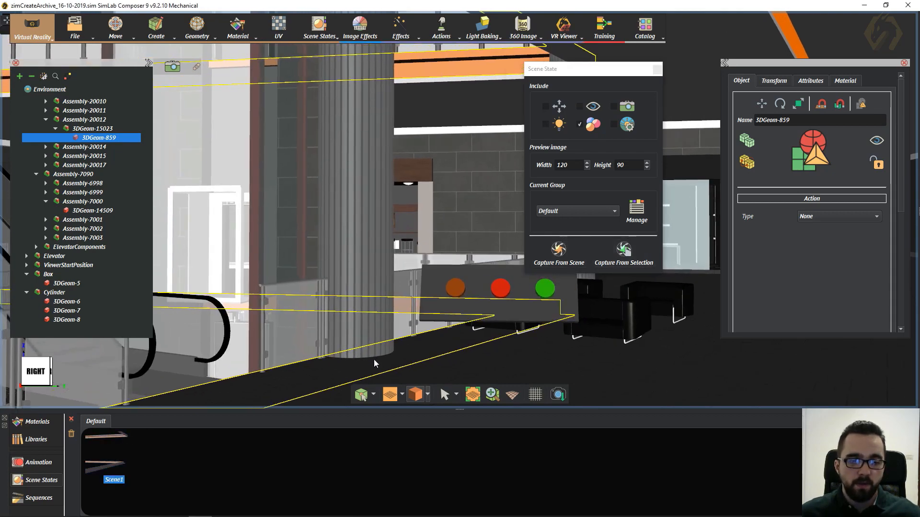
left_click(118, 462)
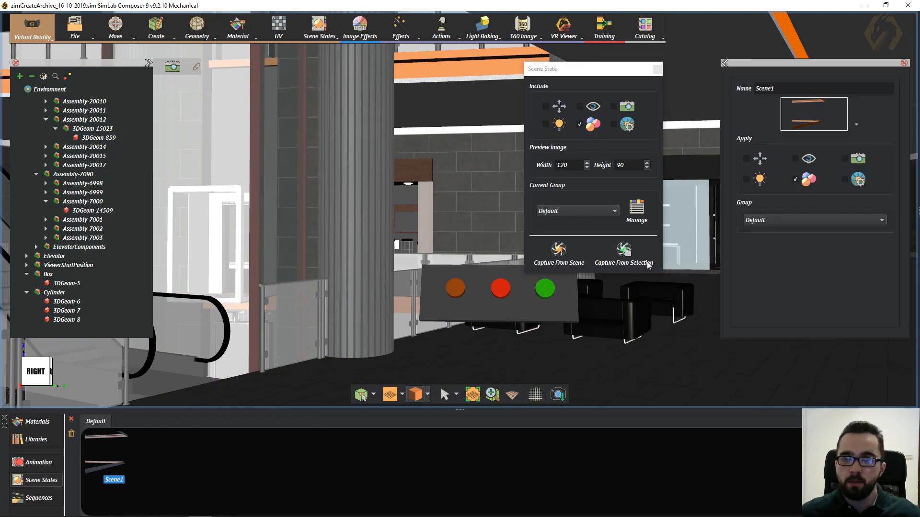
left_click(799, 92)
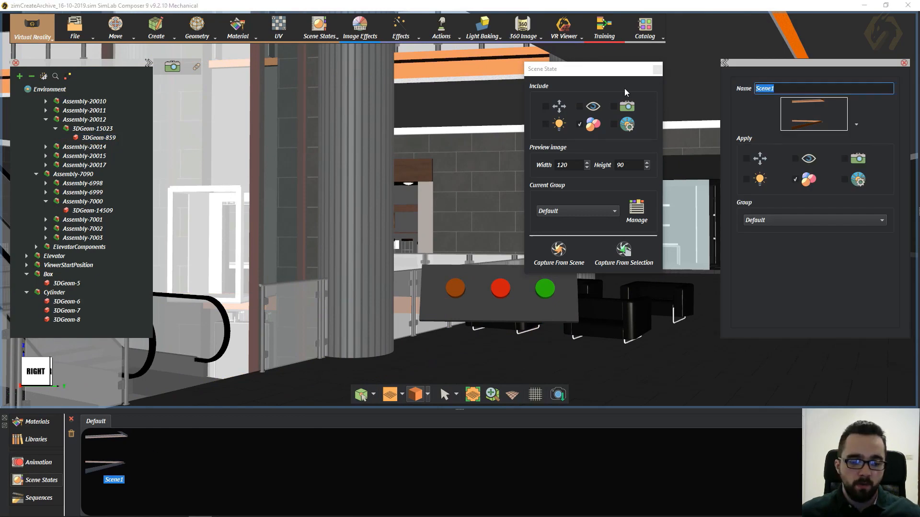
type("Oram")
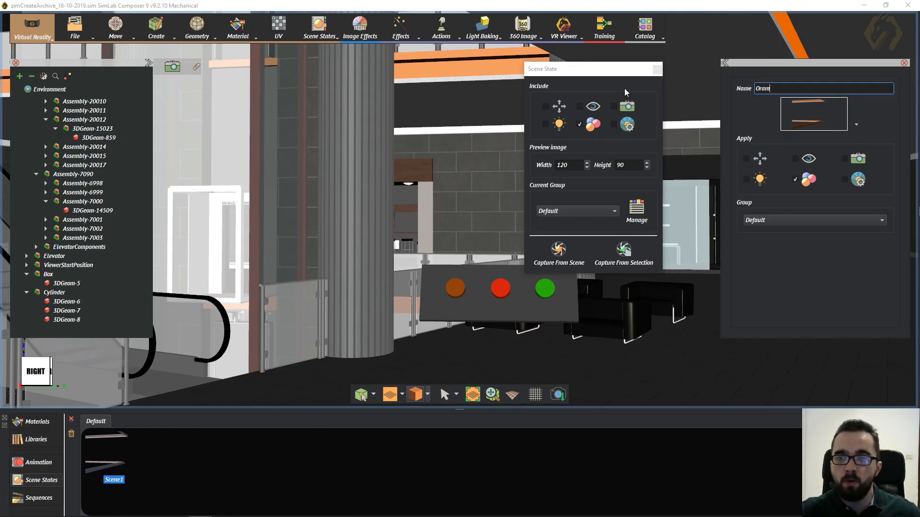
type("ge")
key("BackSpace")
key("BackSpace")
key("BackSpace")
type("n")
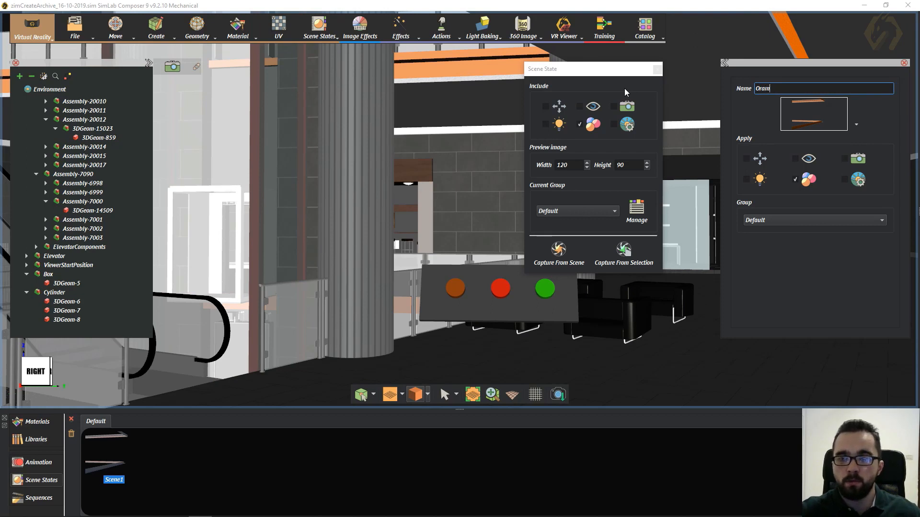
type("ge")
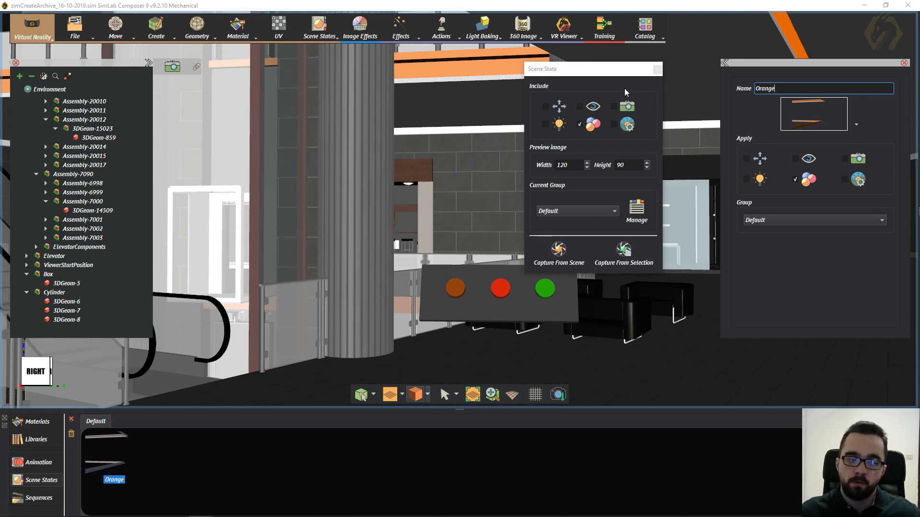
- Copy the red panel button's colour #c10d00 and apply it to the material of the slab sides 3DGeom-859
left_click(475, 67)
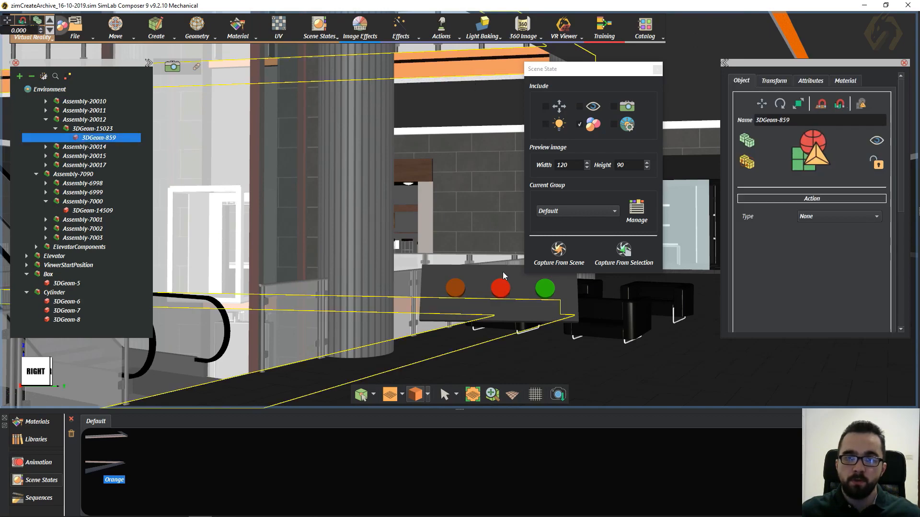
left_click(503, 289)
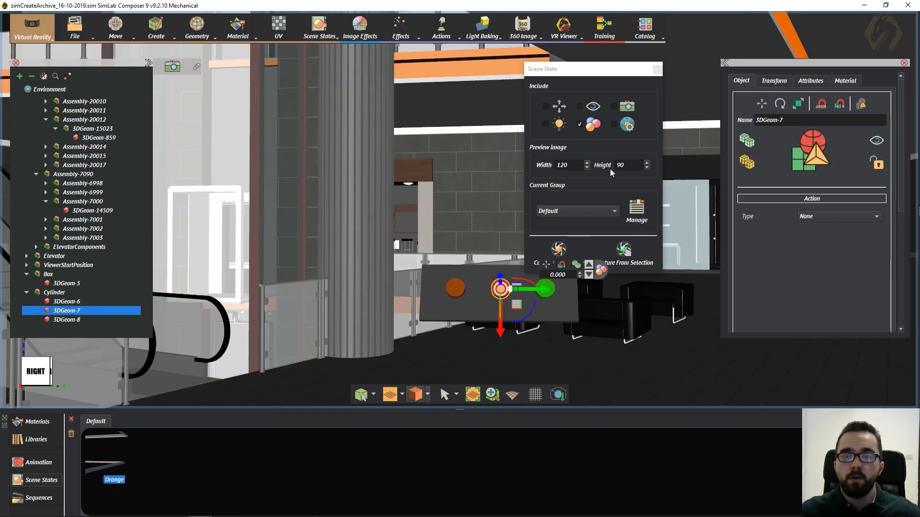
left_click(848, 83)
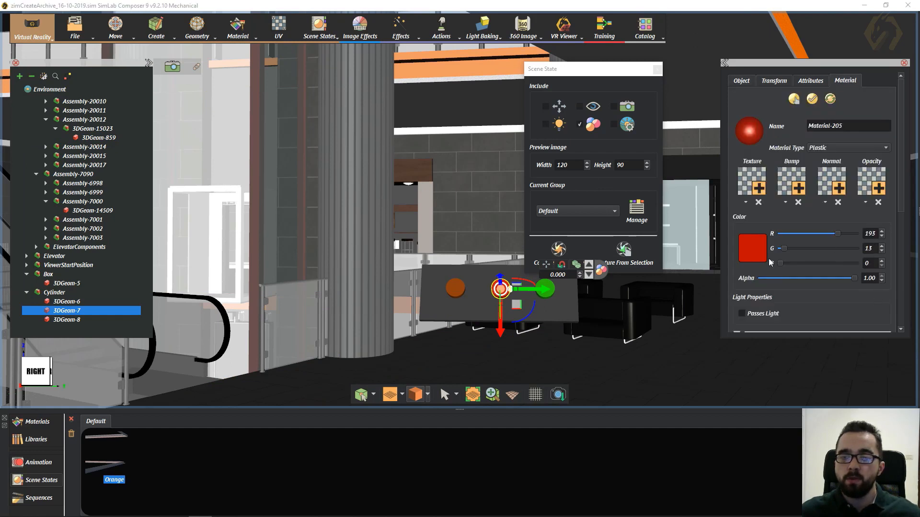
left_click(754, 252)
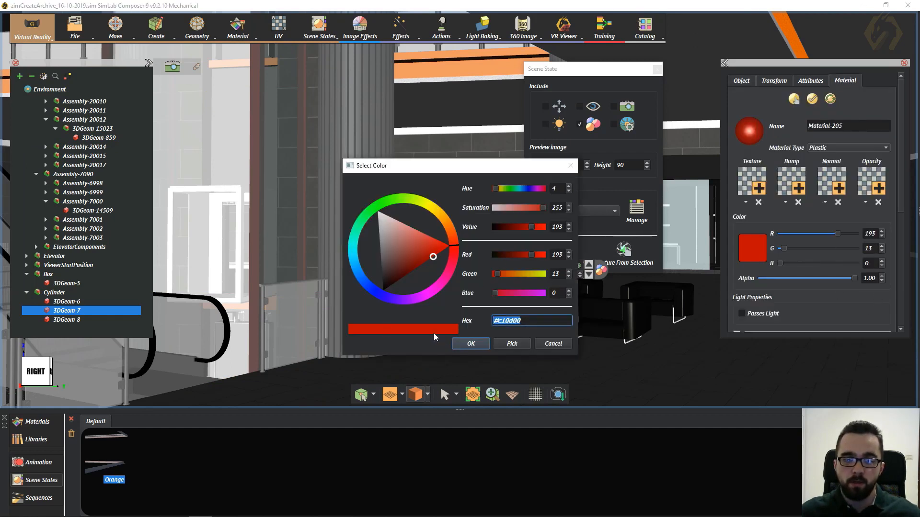
left_click(479, 347)
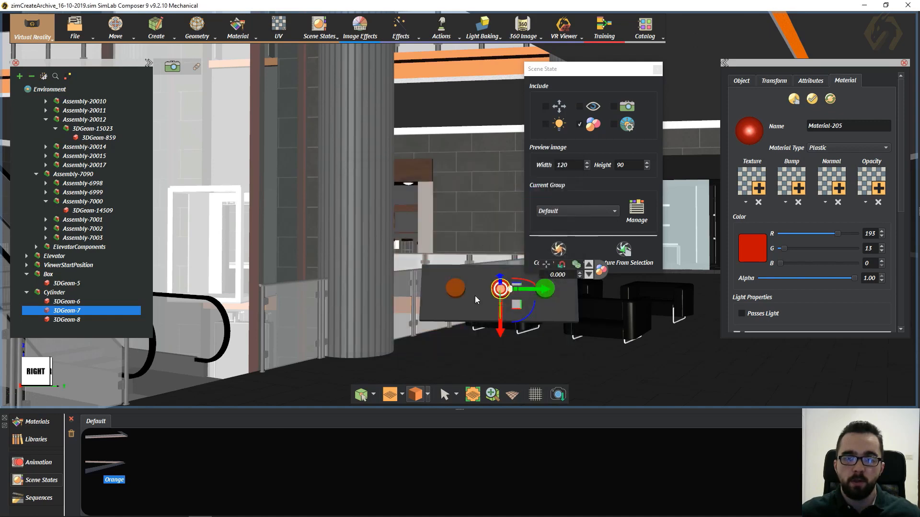
left_click(472, 62)
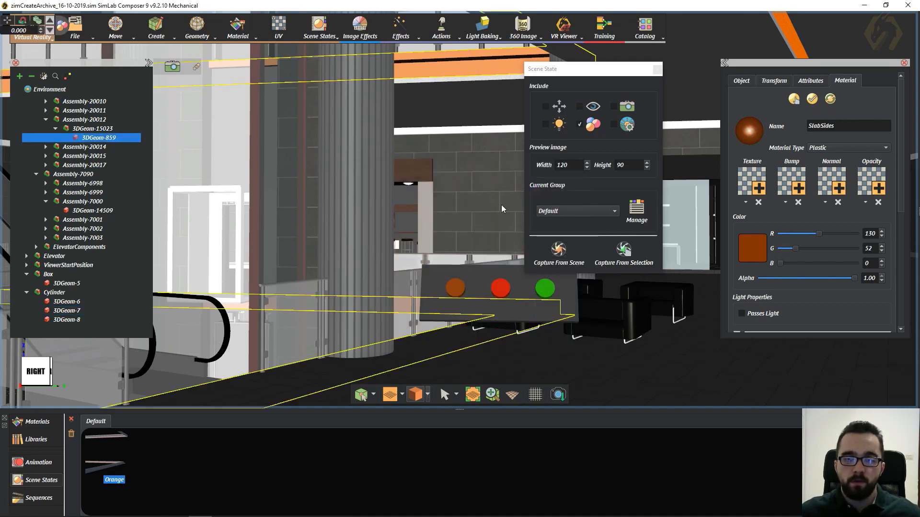
left_click(755, 253)
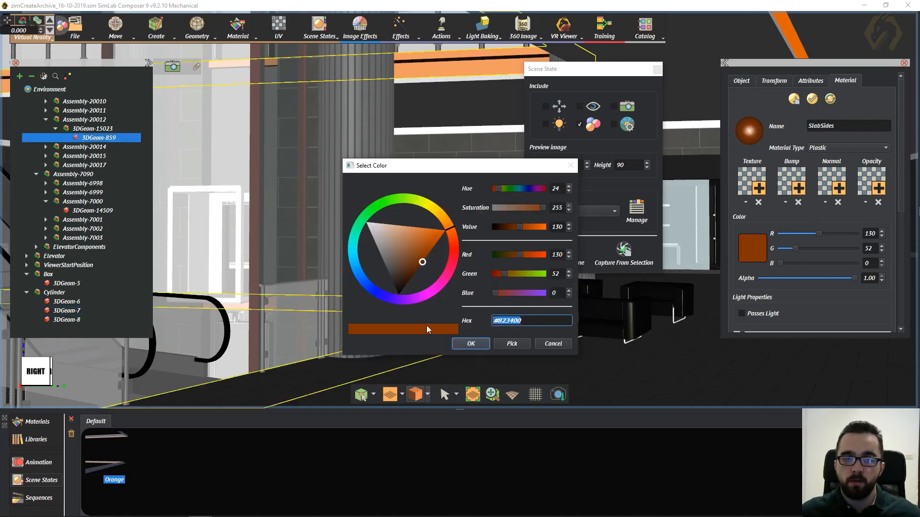
left_click(473, 344)
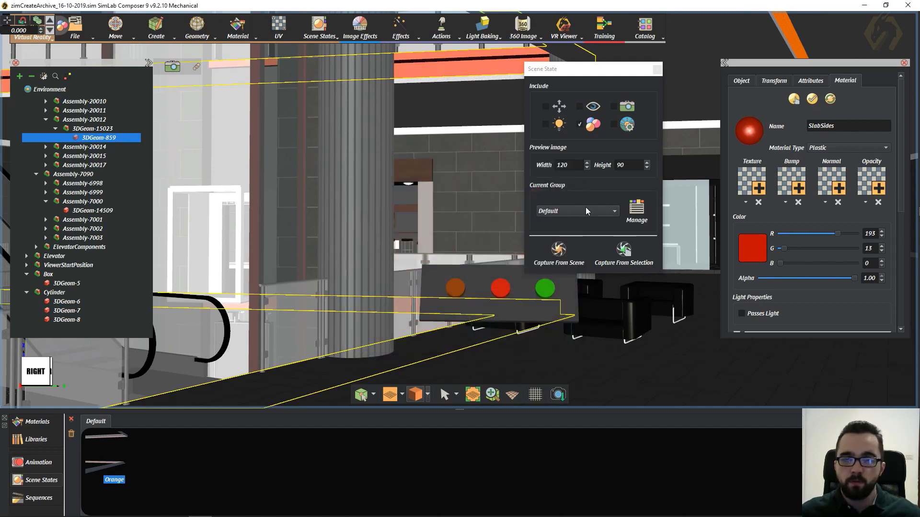
- Capture a scene state from the recoloured slab sides and name it Red
left_click(628, 262)
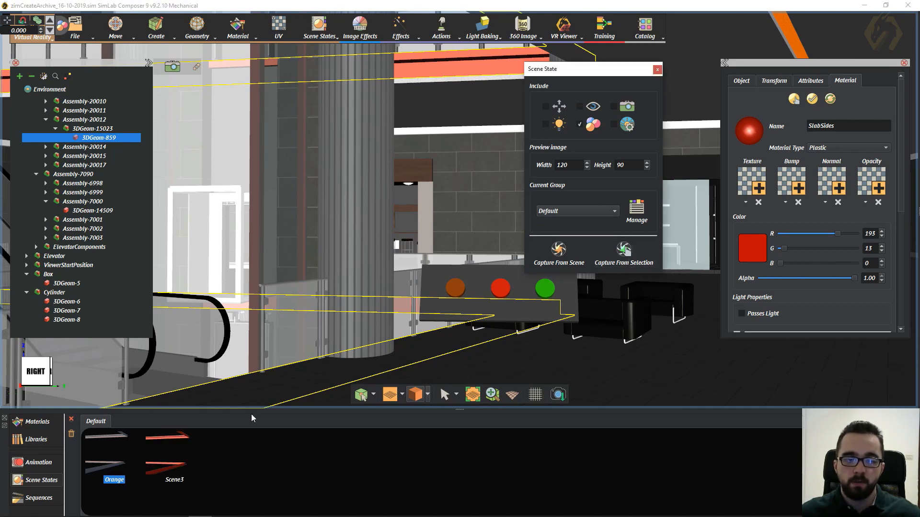
left_click(165, 461)
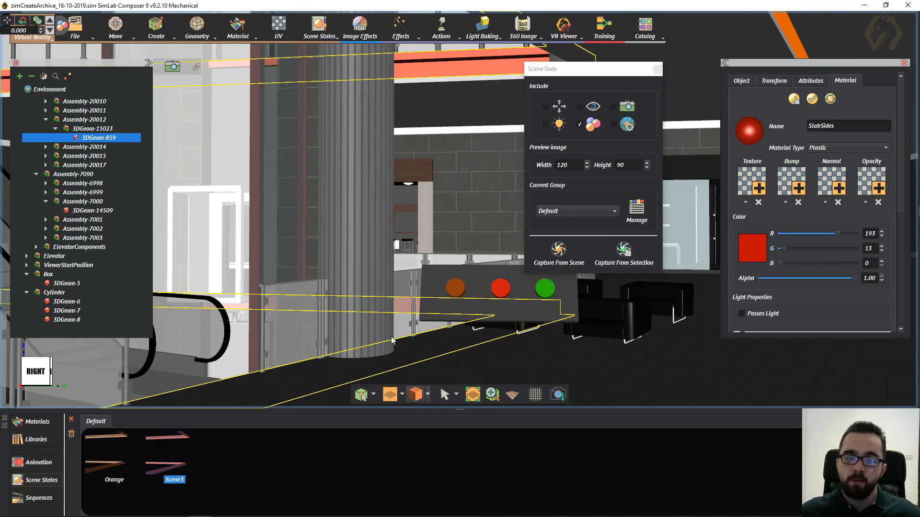
double_click(170, 441)
double_click(174, 442)
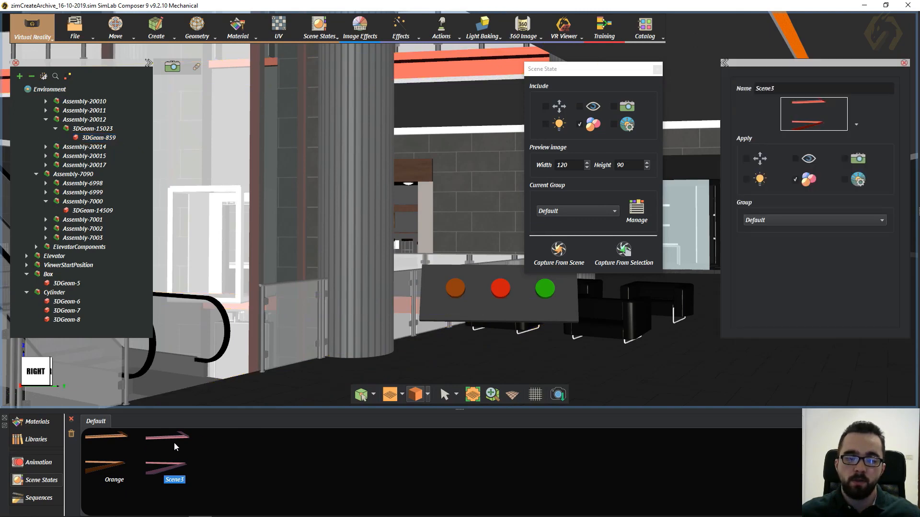
double_click(776, 89)
type("Red")
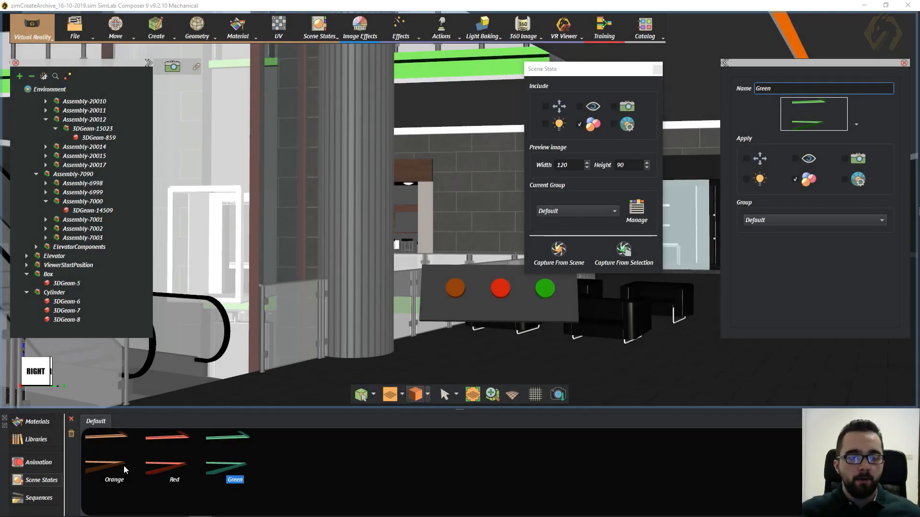
- Test the Orange, Red and Green scene states in turn, finishing on Orange, and close the scene state capture settings
left_click(109, 464)
left_click(171, 466)
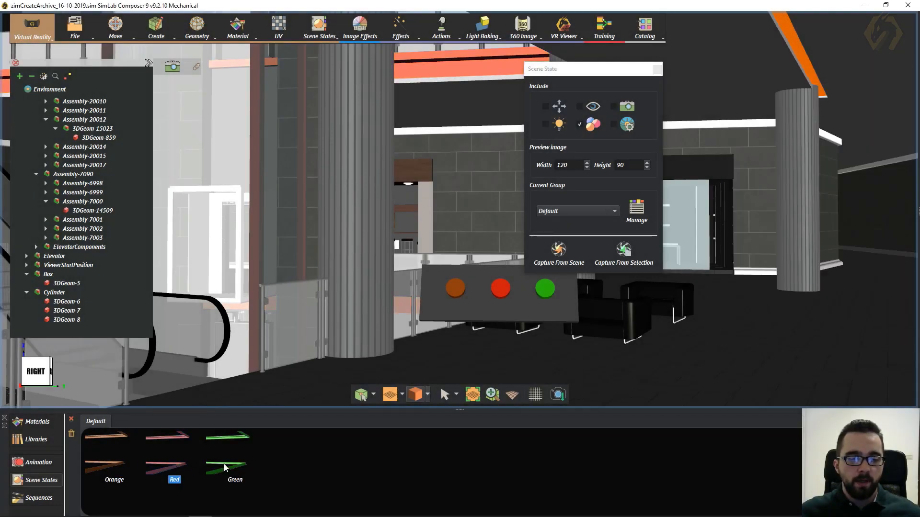
left_click(244, 459)
left_click(164, 464)
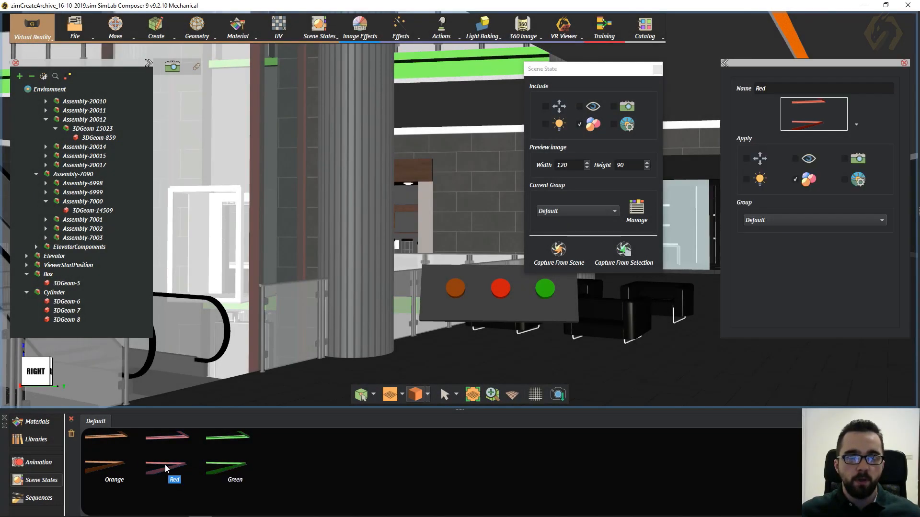
left_click(91, 470)
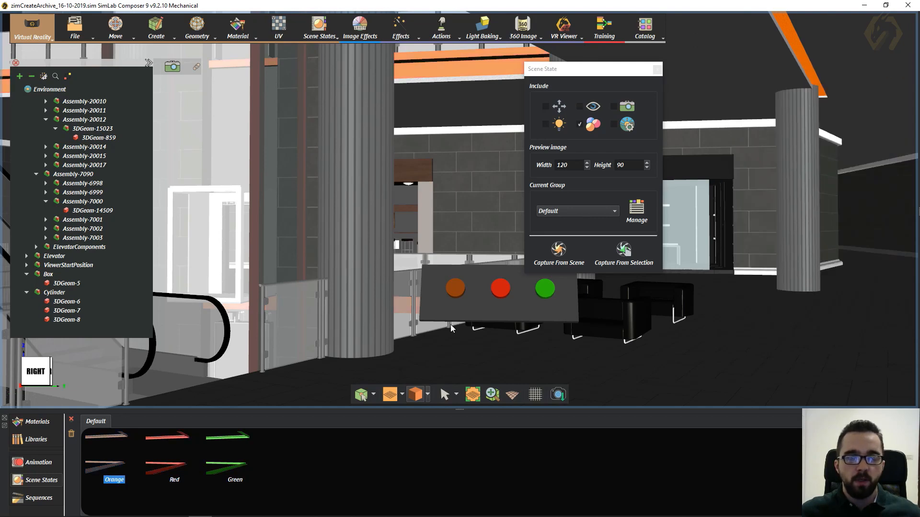
left_click(656, 69)
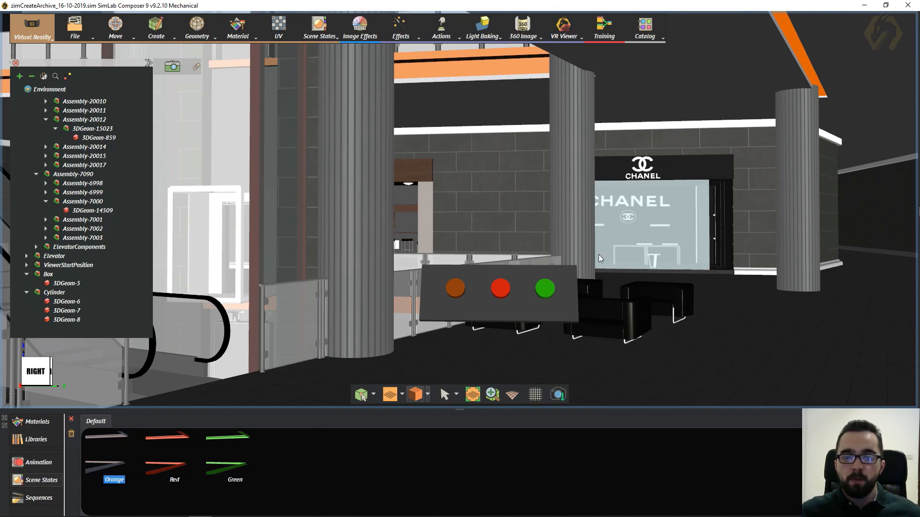
- Set the orange panel button's action to Scene State and assign it the Orange state
left_click(454, 290)
middle_click_drag(288, 331, 396, 304)
middle_click_drag(309, 224, 405, 202)
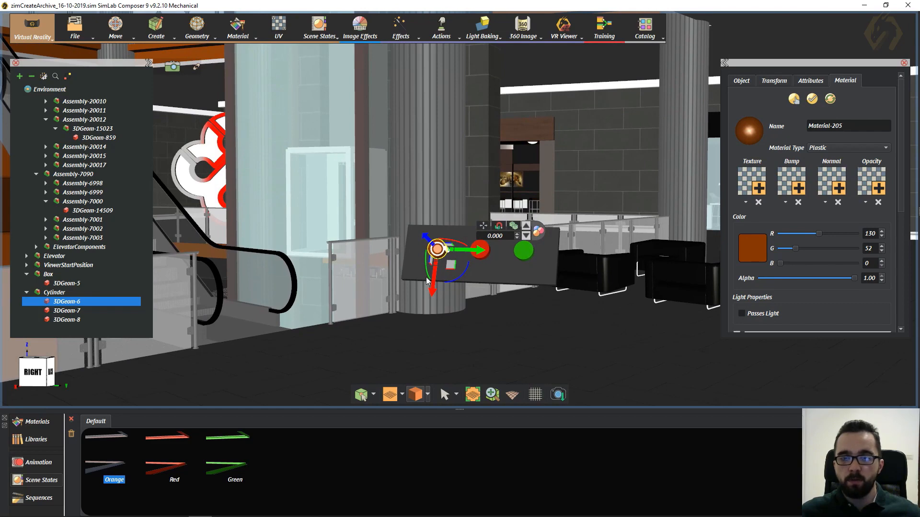
scroll(472, 195, "up", 4)
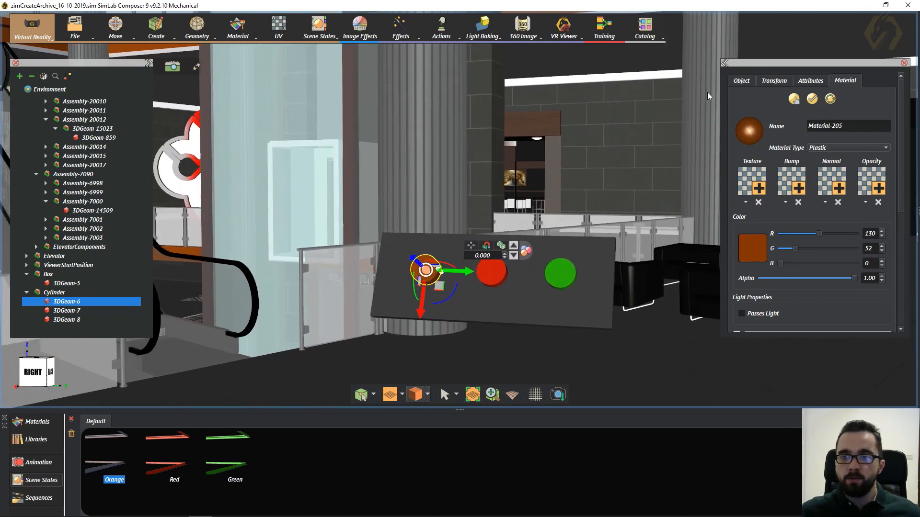
left_click(743, 80)
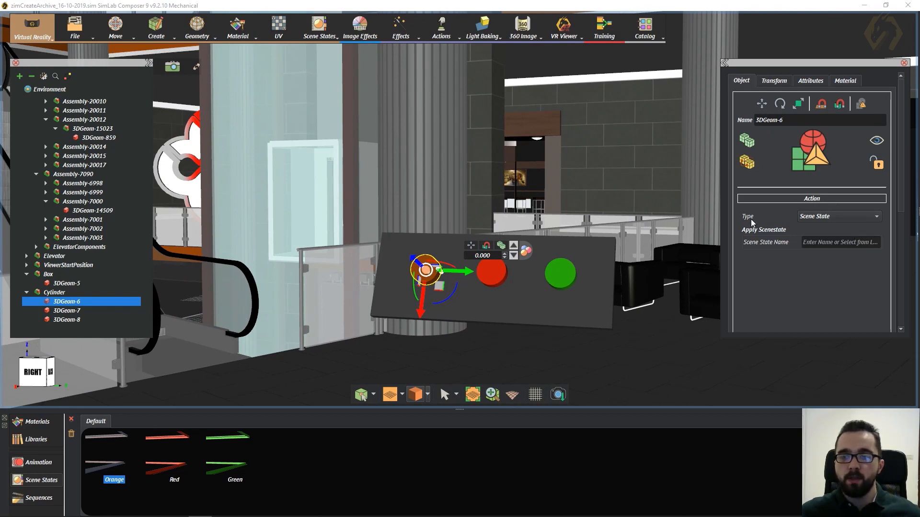
left_click(843, 241)
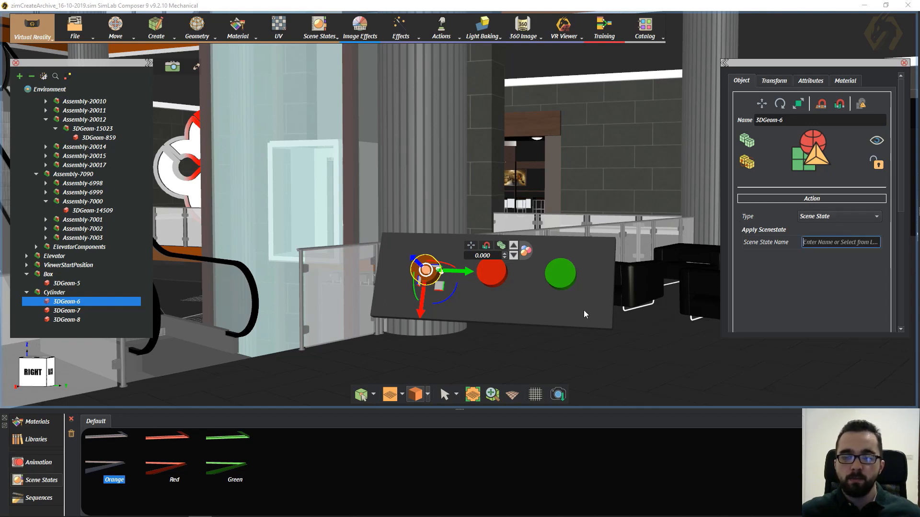
left_click(108, 462)
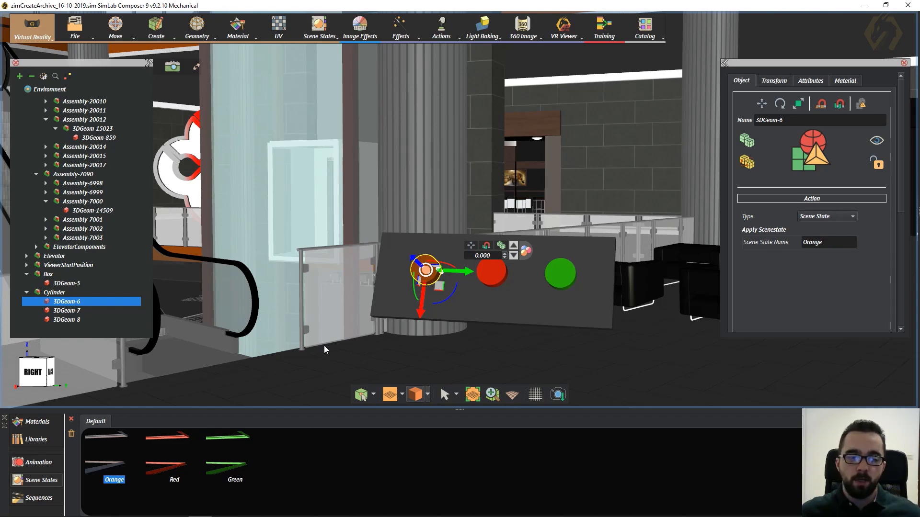
- Set the red panel button's action to Scene State and assign it the Red state
left_click(498, 278)
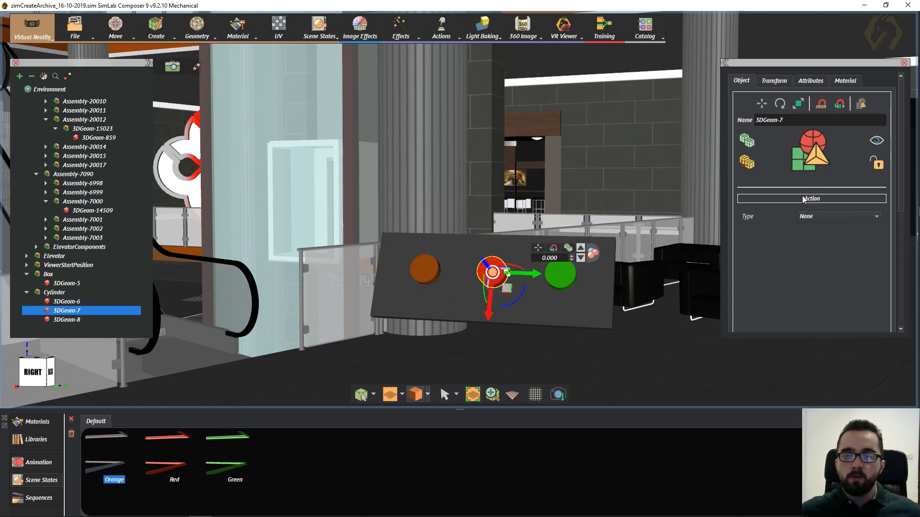
left_click(811, 218)
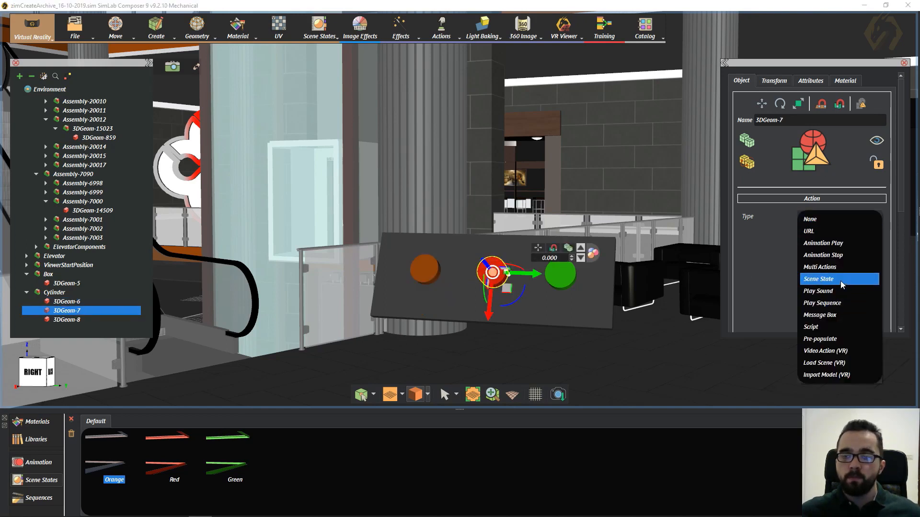
left_click(818, 279)
left_click(170, 466)
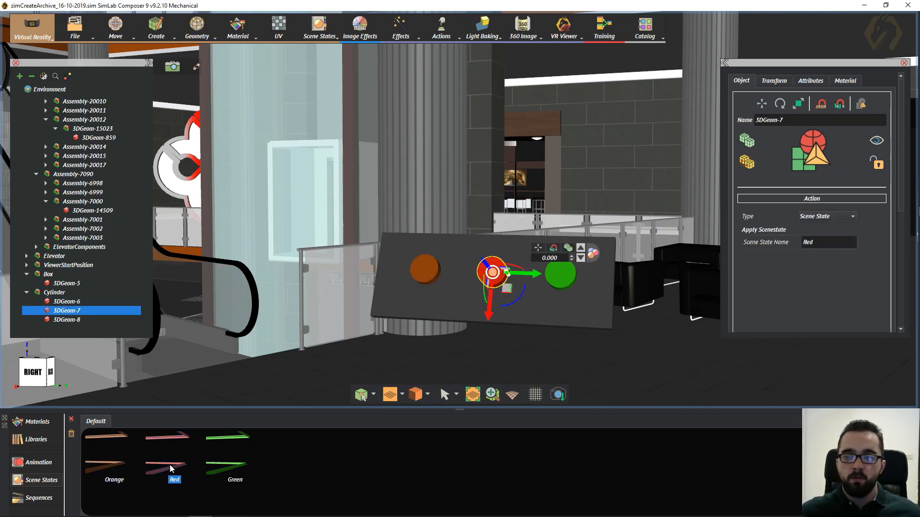
- Set the green panel button's action to Scene State and assign it the Green state
left_click(566, 281)
left_click(827, 217)
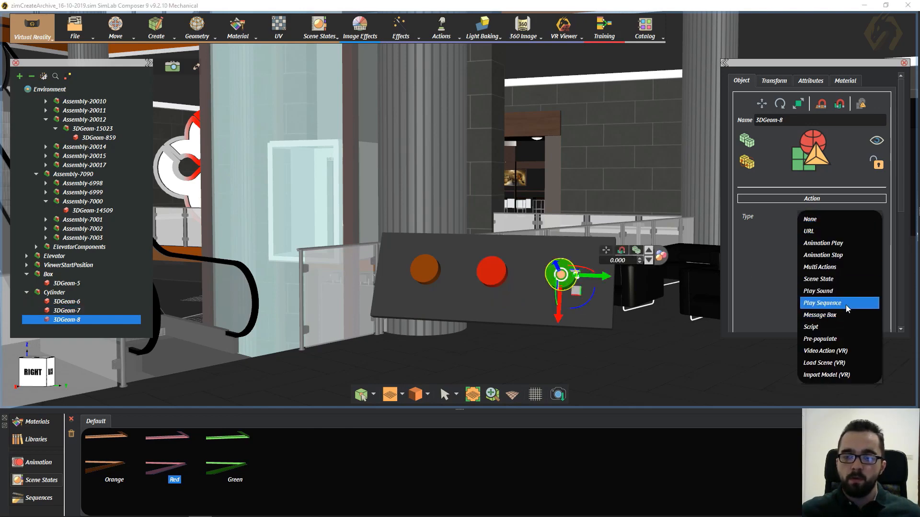
left_click(844, 280)
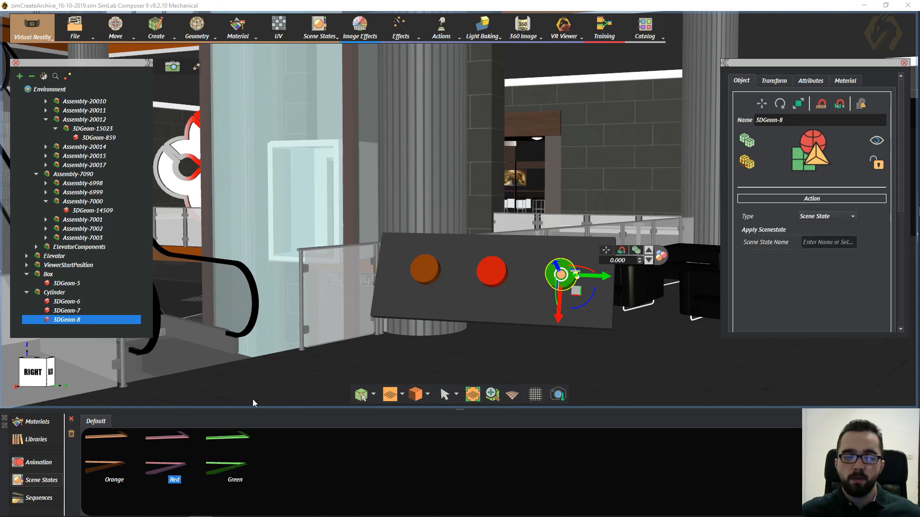
left_click(227, 459)
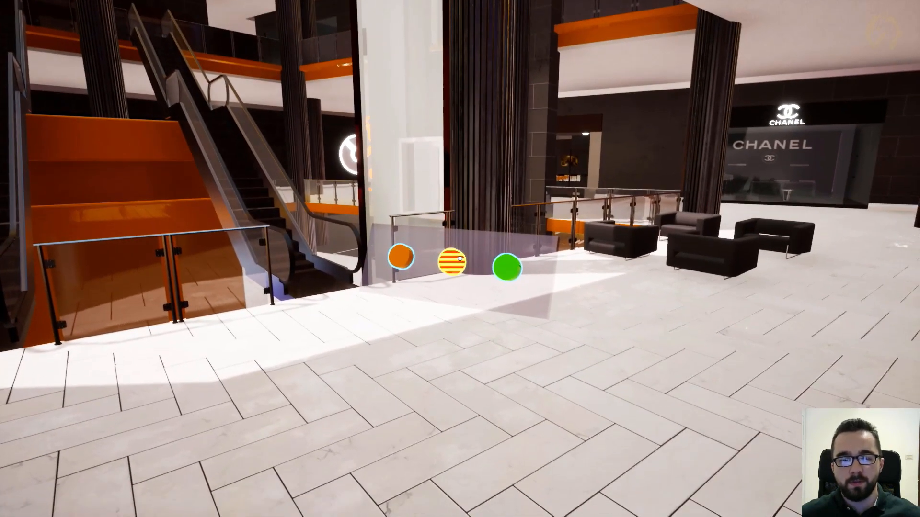
- Test the red, green and orange panel buttons in turn in the VR viewer, finishing on orange slabs
left_click(459, 259)
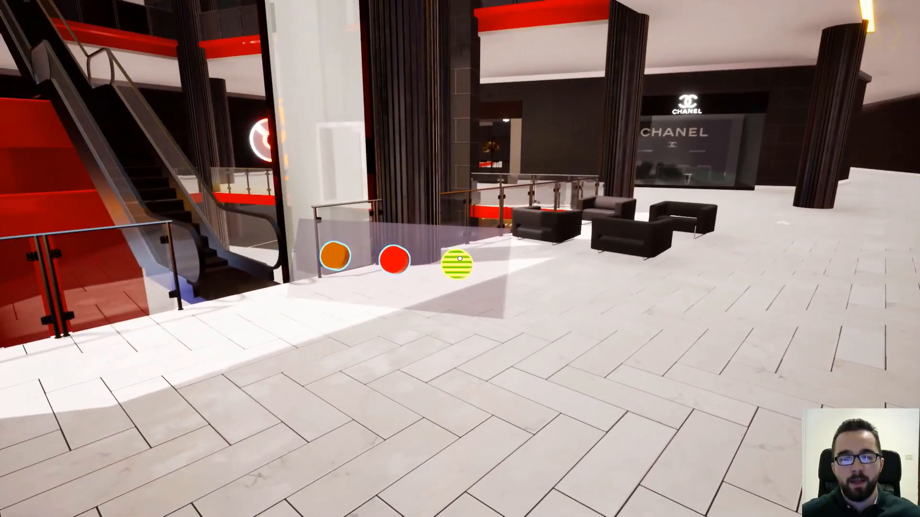
left_click(459, 258)
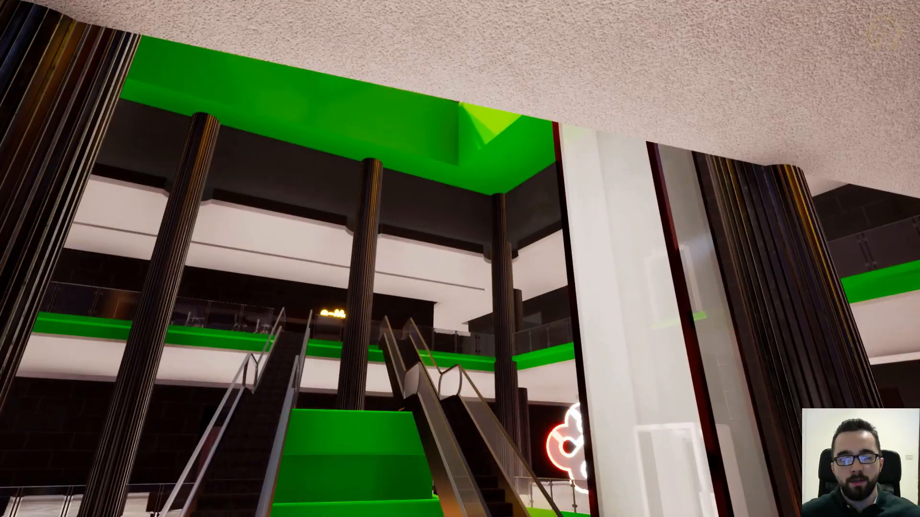
key("d")
key("w")
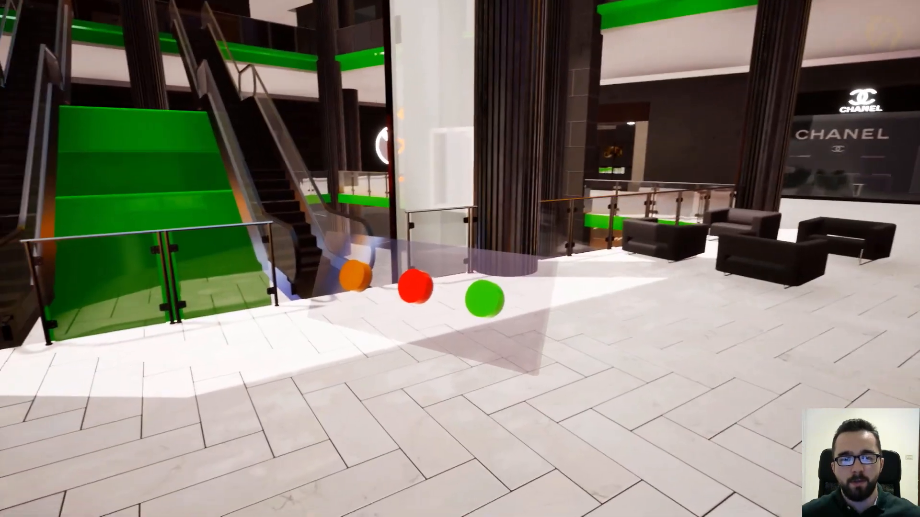
key("w")
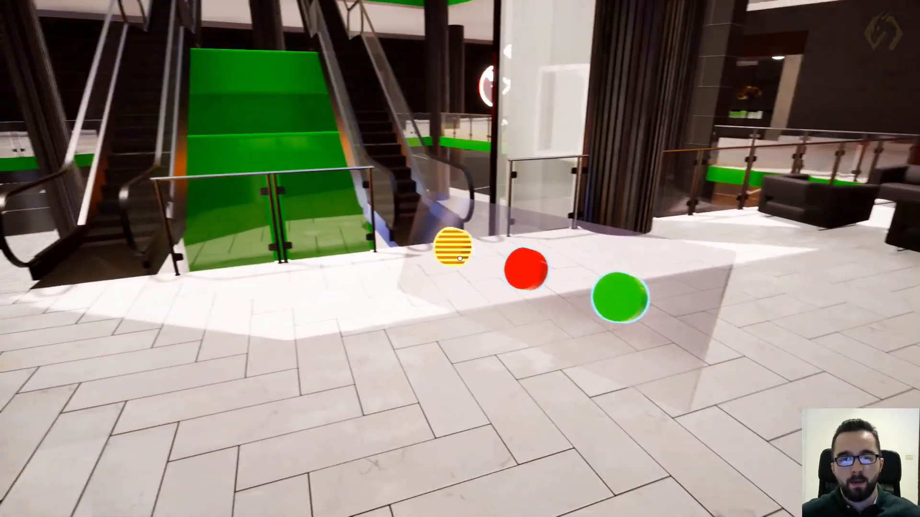
left_click(459, 259)
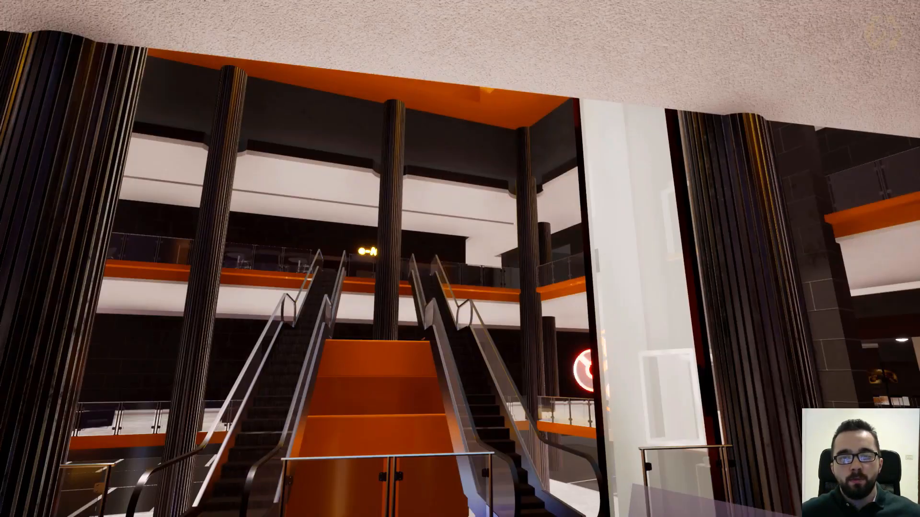
- Examine the orange slabs around the escalators and the button panel from several viewpoints in the VR viewer
key("a")
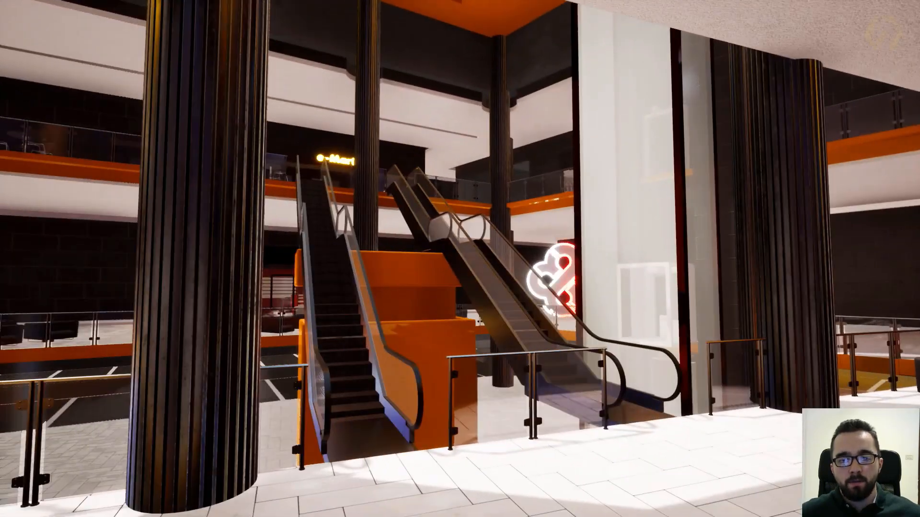
key("d")
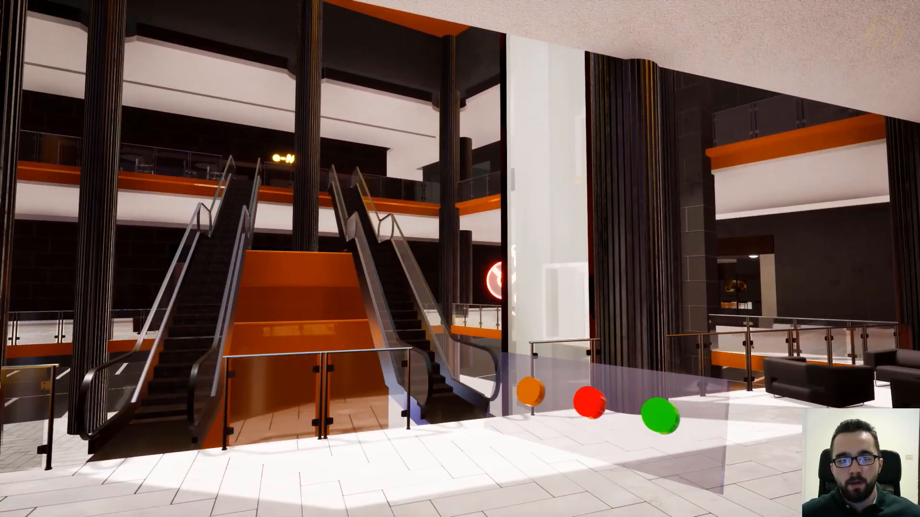
key("a")
key("d")
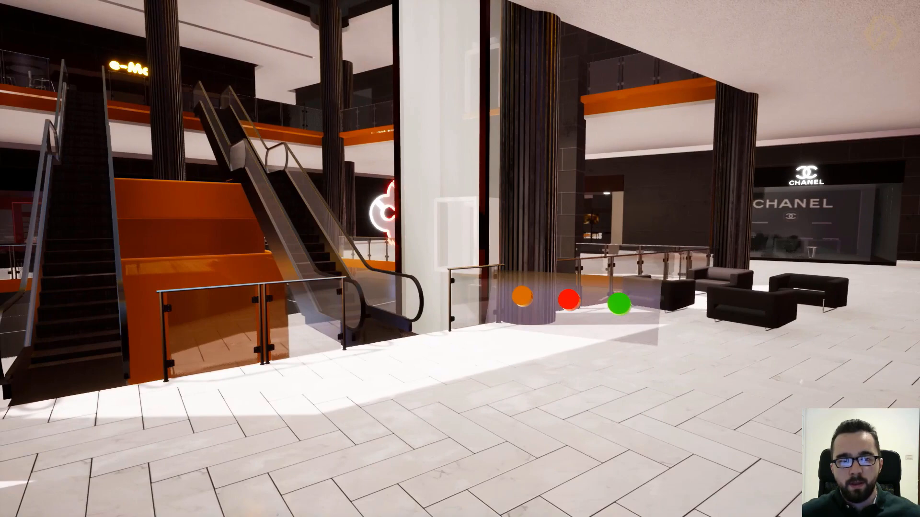
key("w")
key("s")
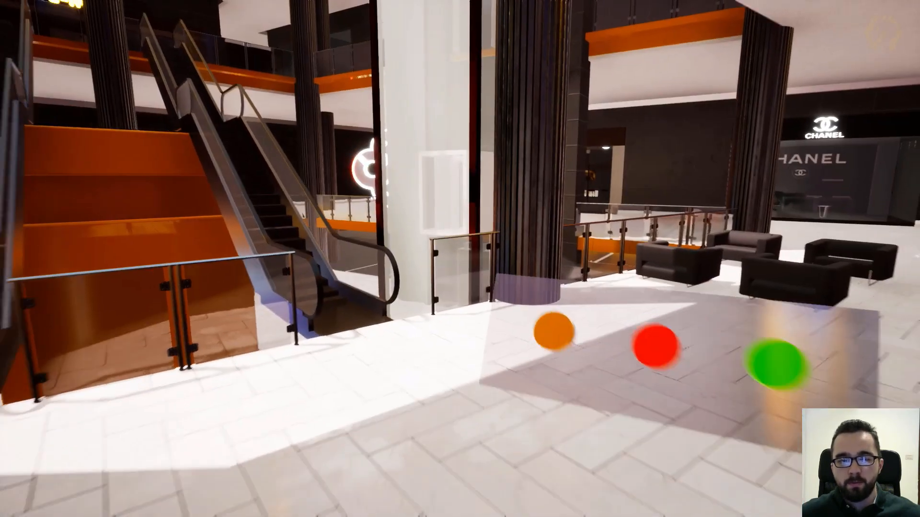
key("s")
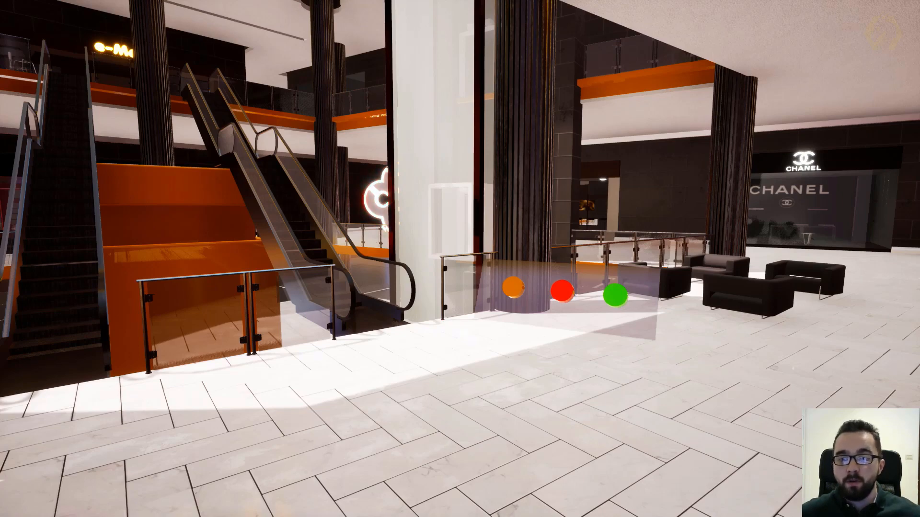
key("d")
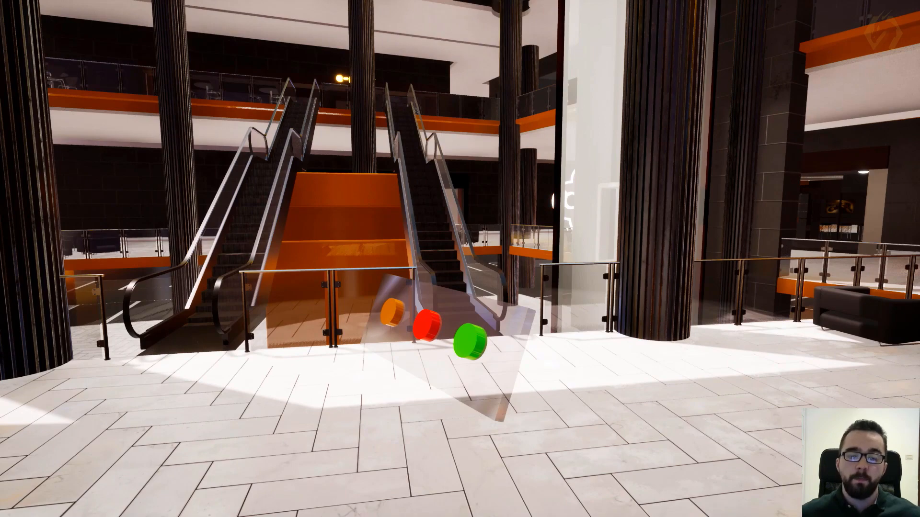
key("a")
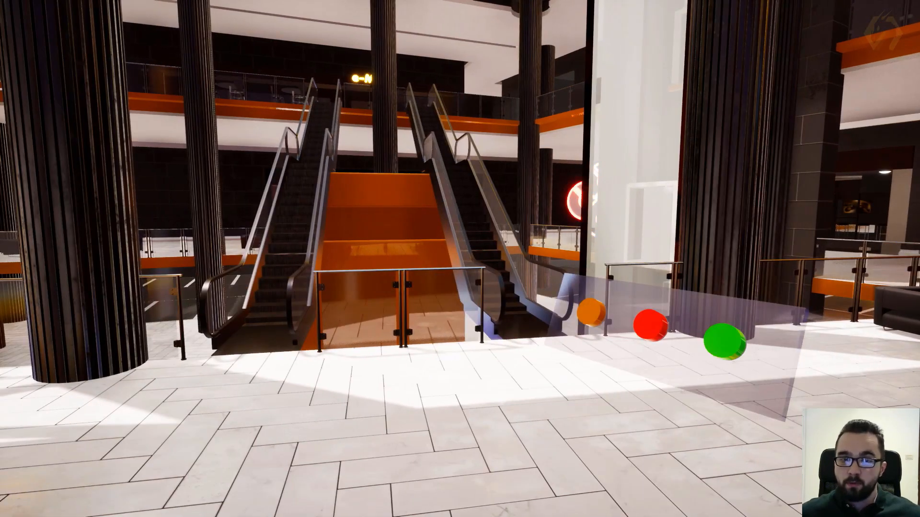
key("d")
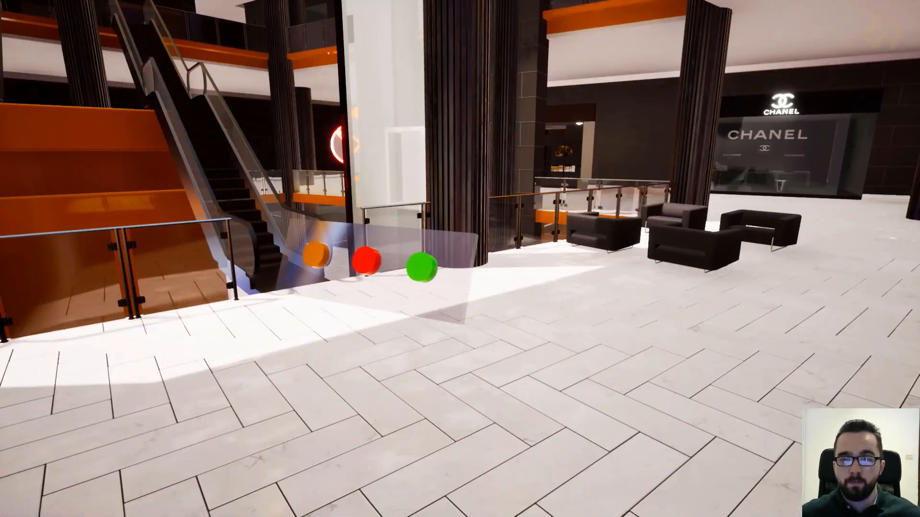
- Walk along the mall corridor to the black armchairs and inspect the scene from there in the VR viewer
key("d")
key("w")
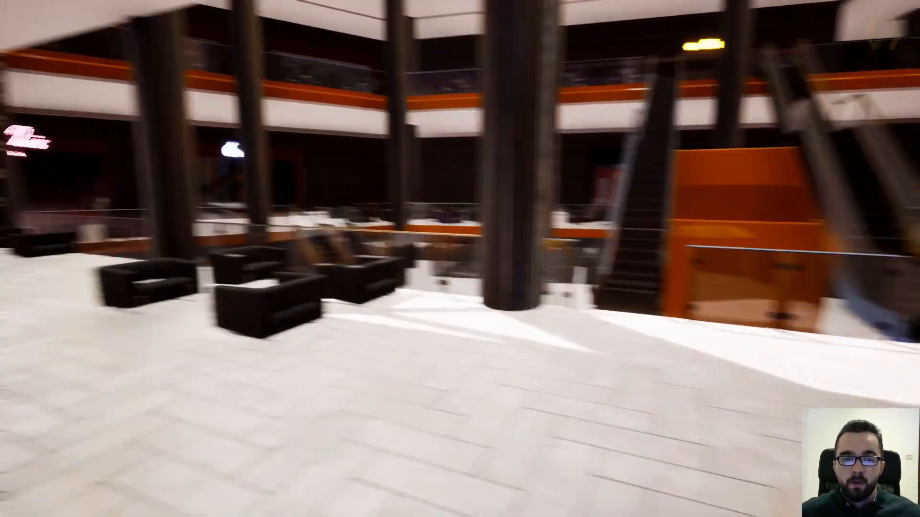
key("w")
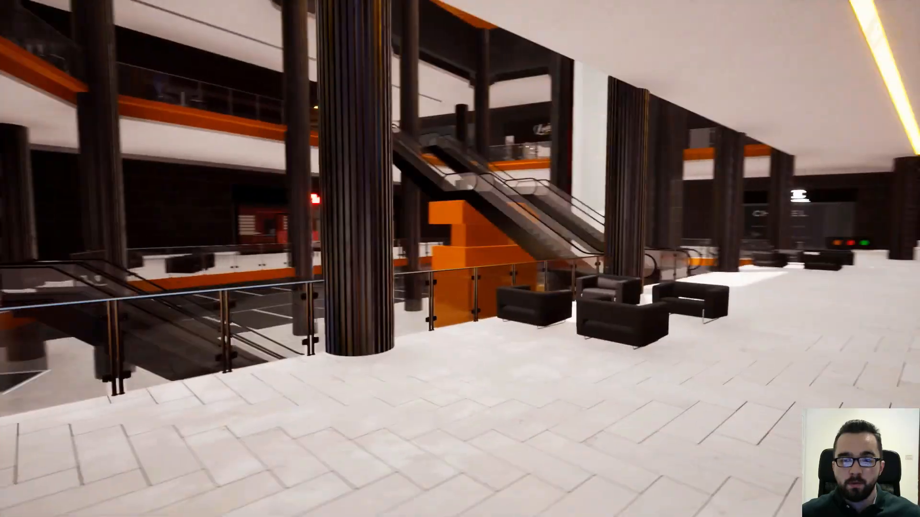
key("a")
key("a")
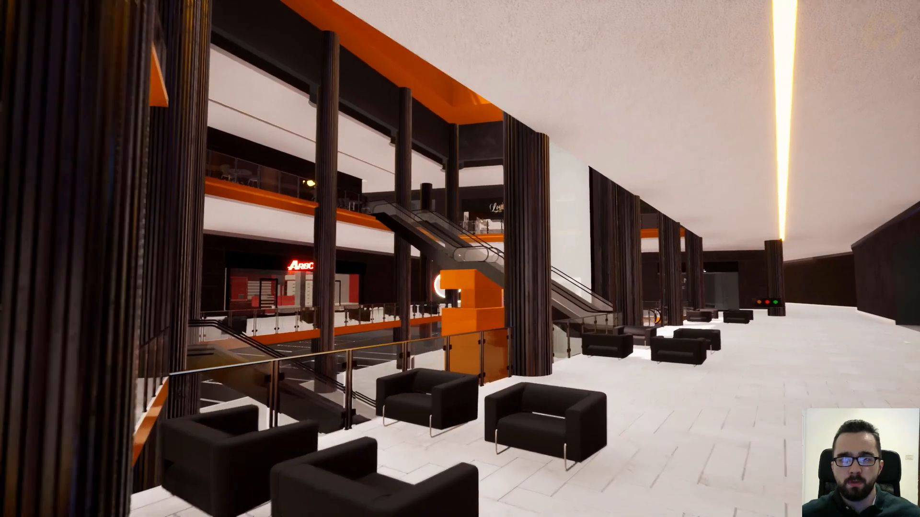
key("a")
key("d")
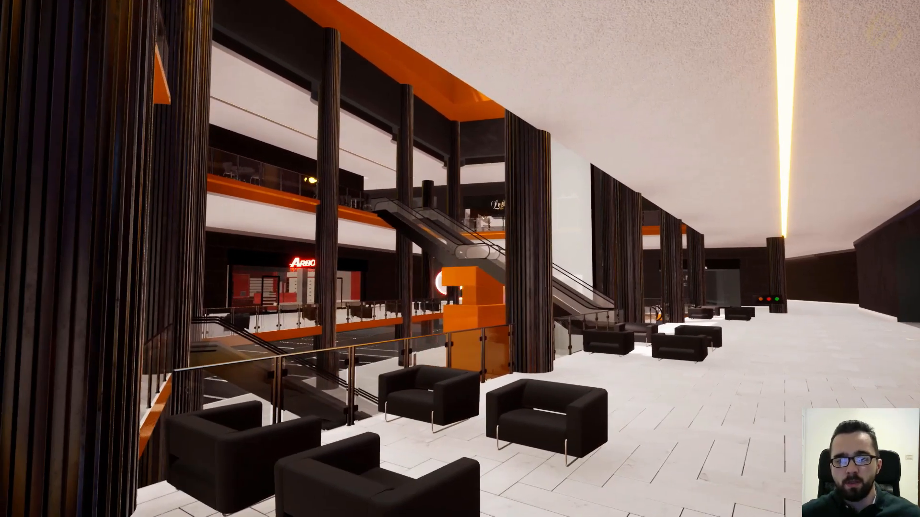
key("s")
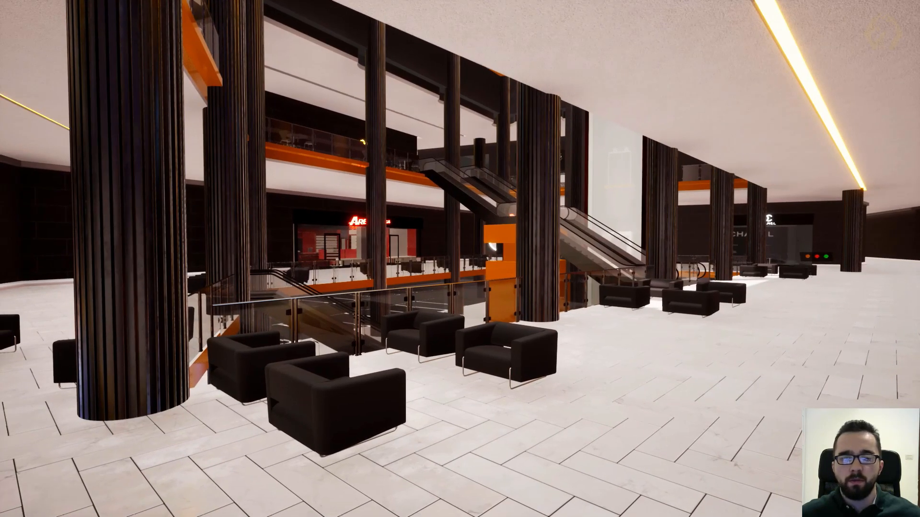
key("a")
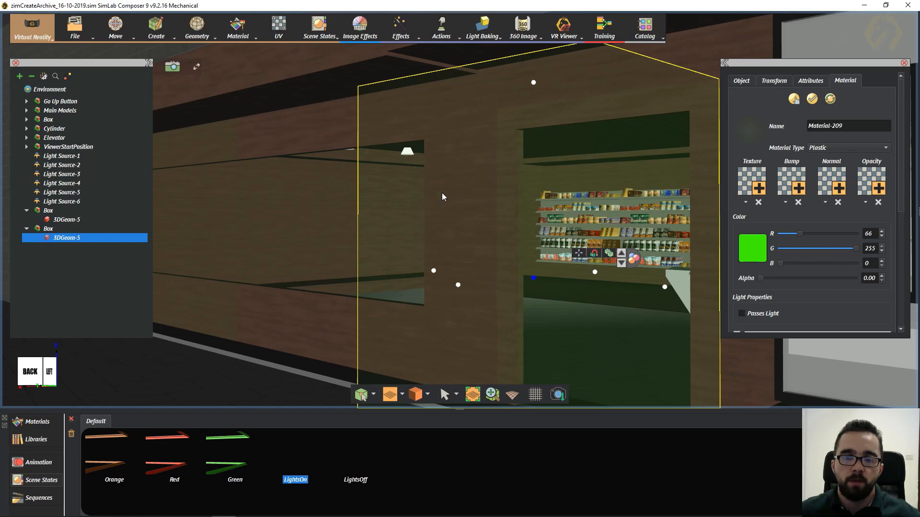
- Examine the shop front and the transparent green box at its entrance from several angles outside the shop
middle_click_drag(441, 193, 454, 174)
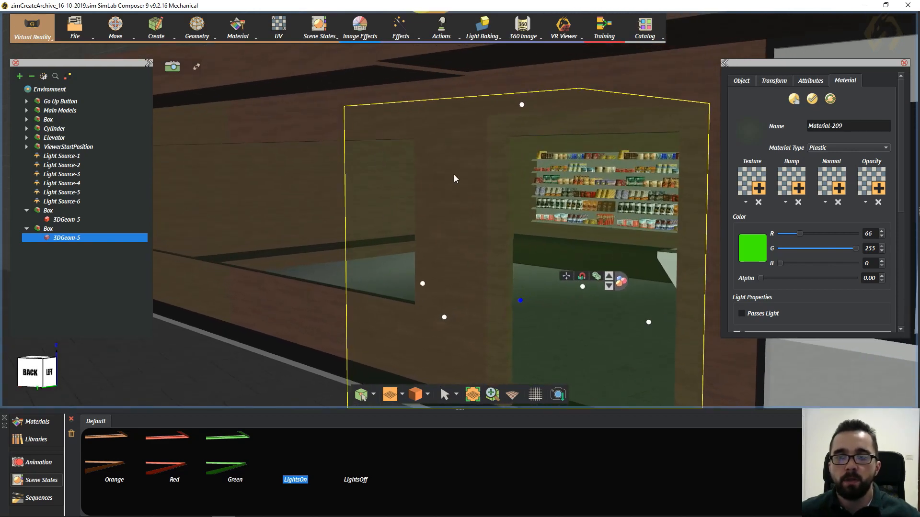
middle_click_drag(546, 170, 676, 155)
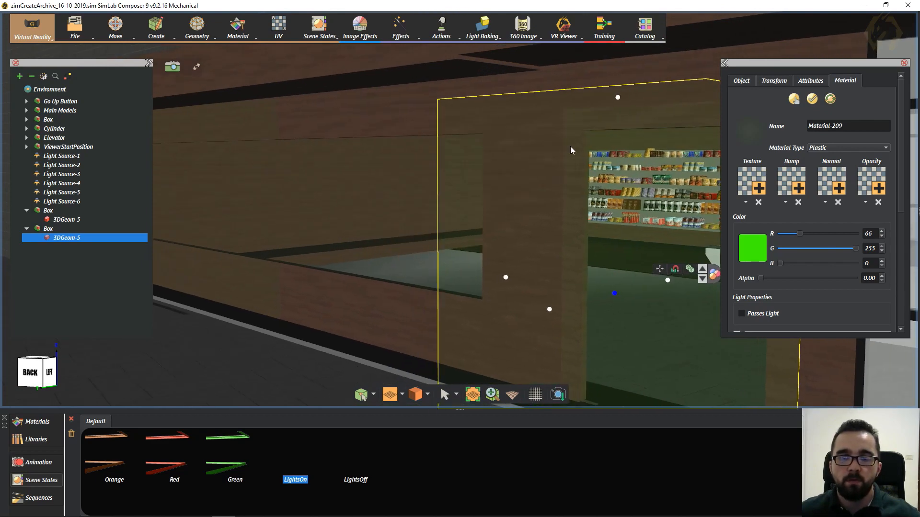
middle_click_drag(281, 178, 527, 190)
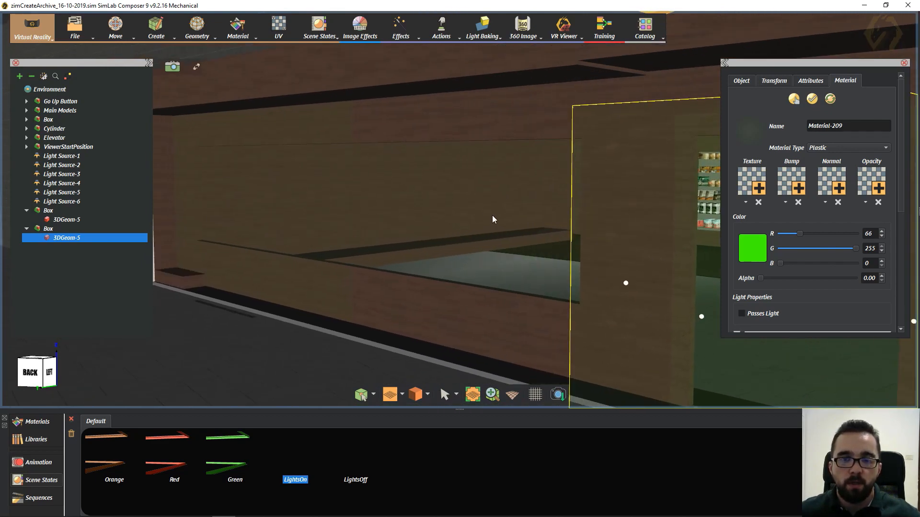
middle_click_drag(489, 217, 473, 196)
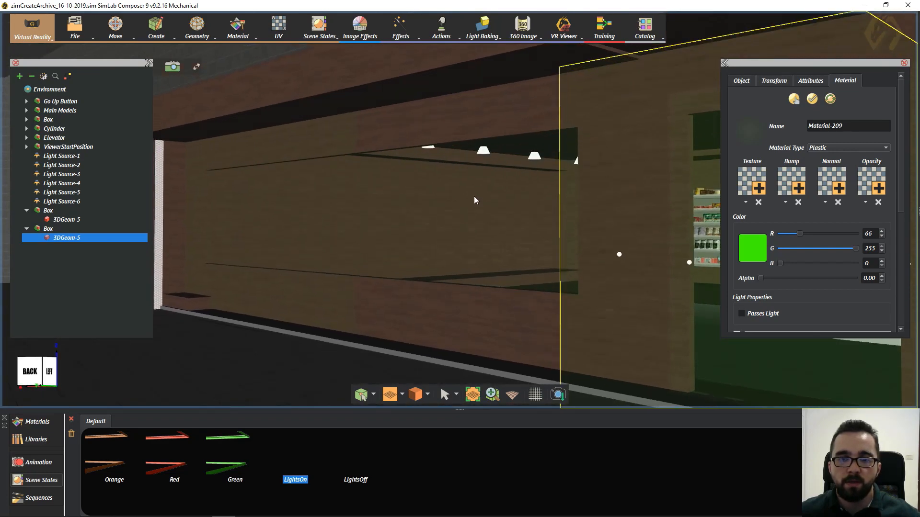
scroll(473, 197, "down", 3)
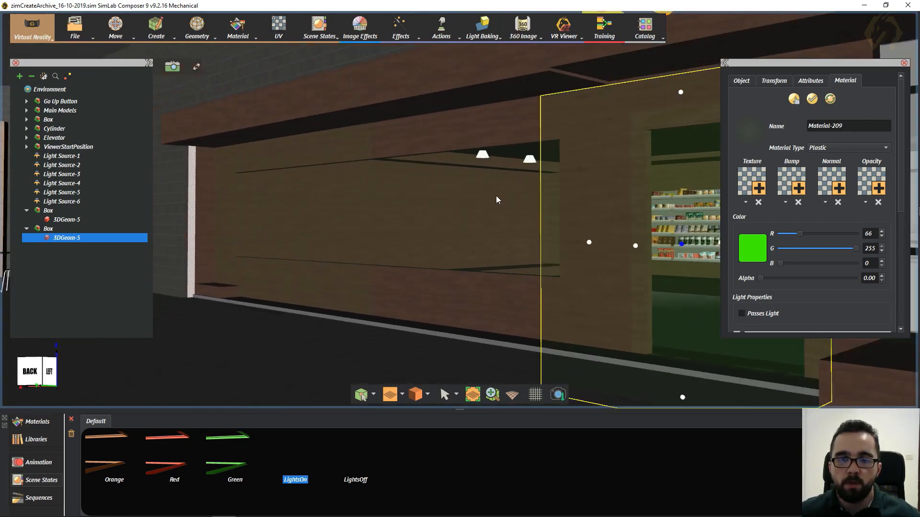
middle_click_drag(462, 195, 366, 199)
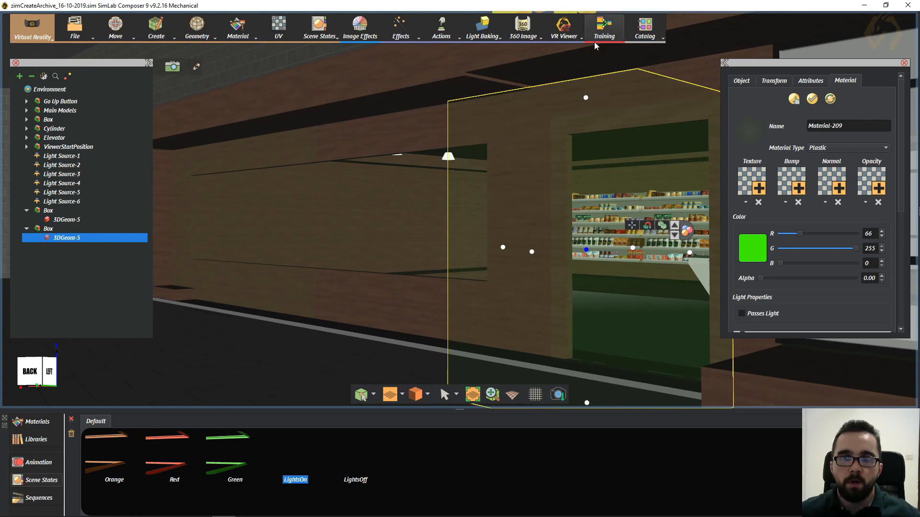
middle_click_drag(395, 169, 499, 187)
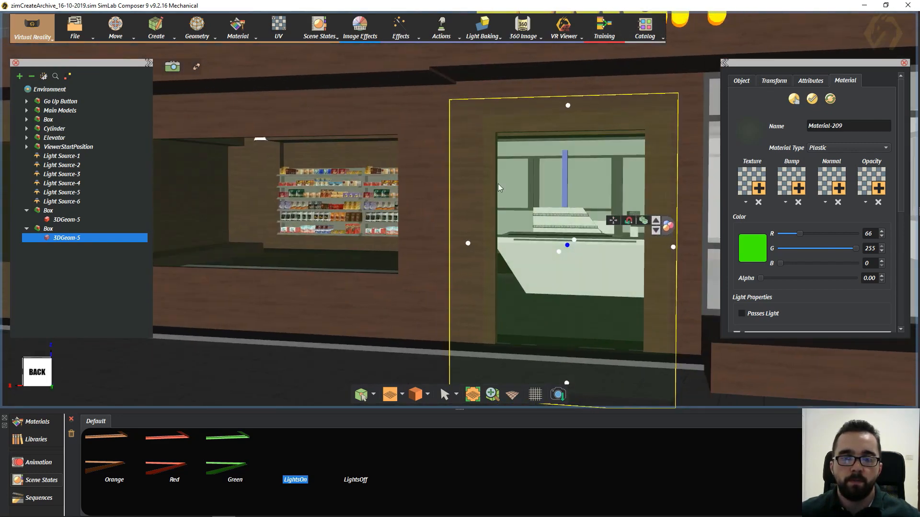
middle_click_drag(403, 179, 564, 79)
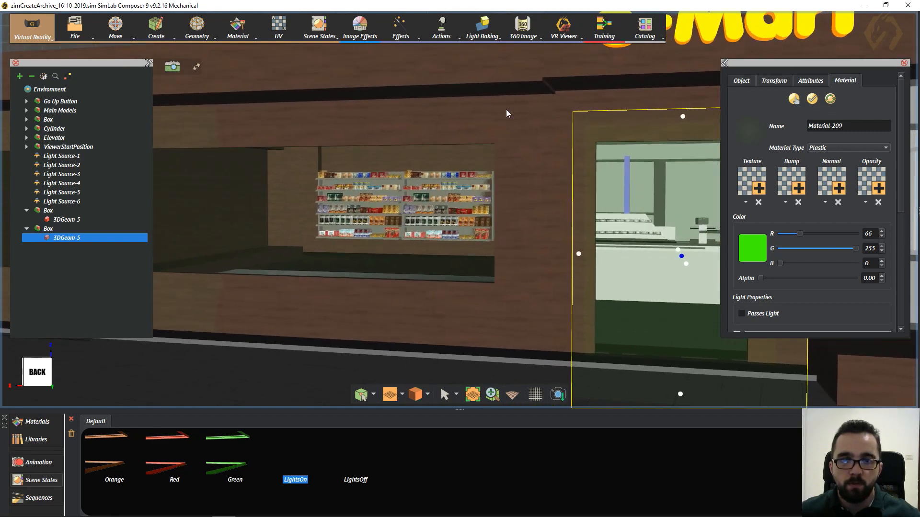
middle_click_drag(426, 170, 518, 181)
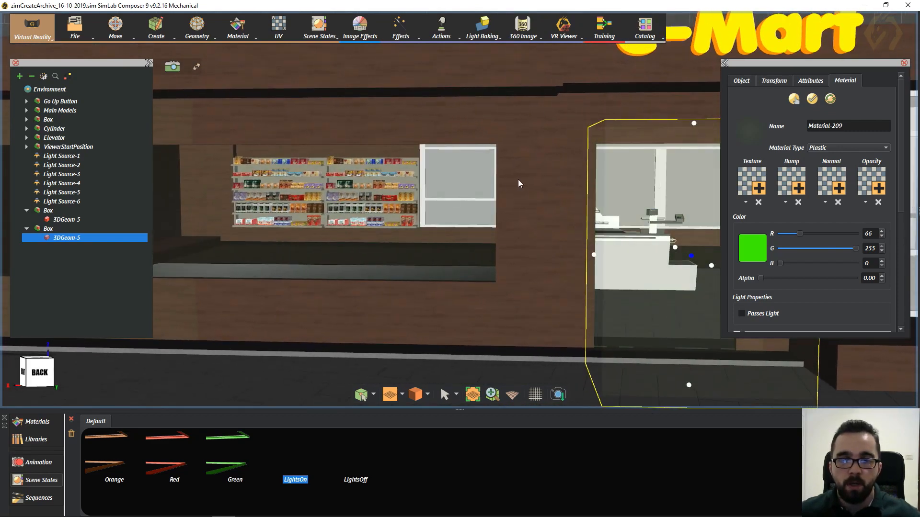
middle_click_drag(518, 179, 527, 277)
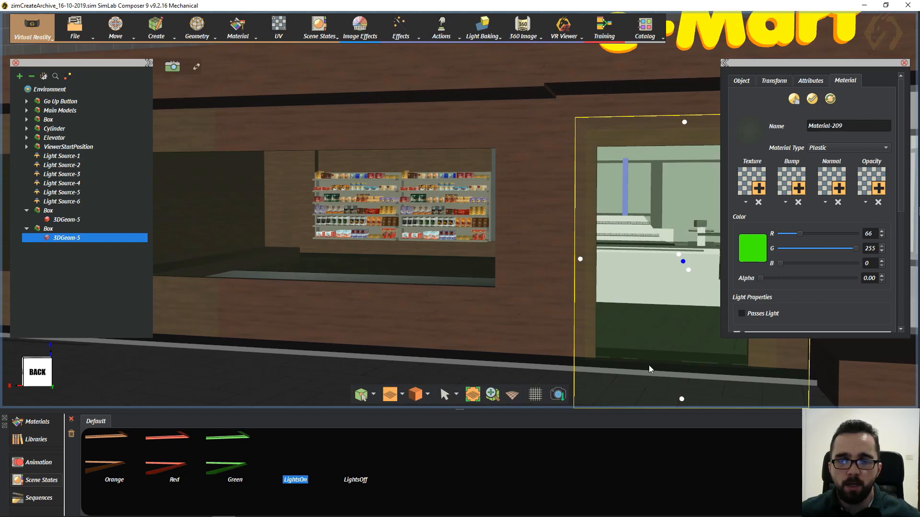
middle_click_drag(588, 326, 349, 202)
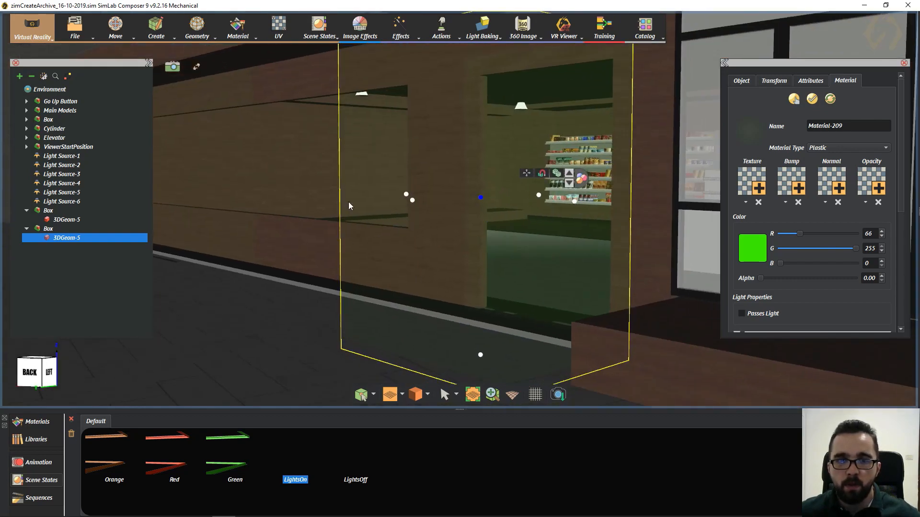
- Move the view through the entrance into the shop and inspect the row of ceiling lamps
scroll(383, 104, "up", 3)
middle_click_drag(500, 149, 441, 202)
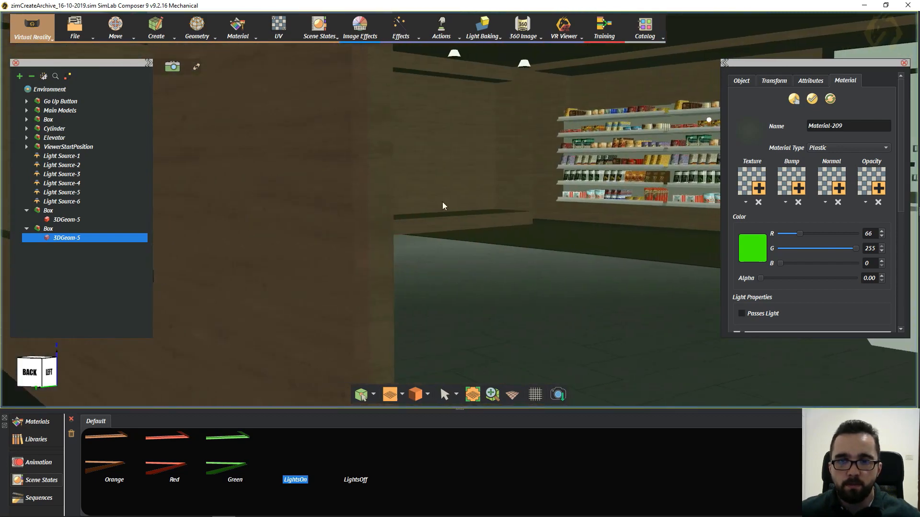
middle_click_drag(530, 169, 156, 163)
scroll(361, 173, "up", 3)
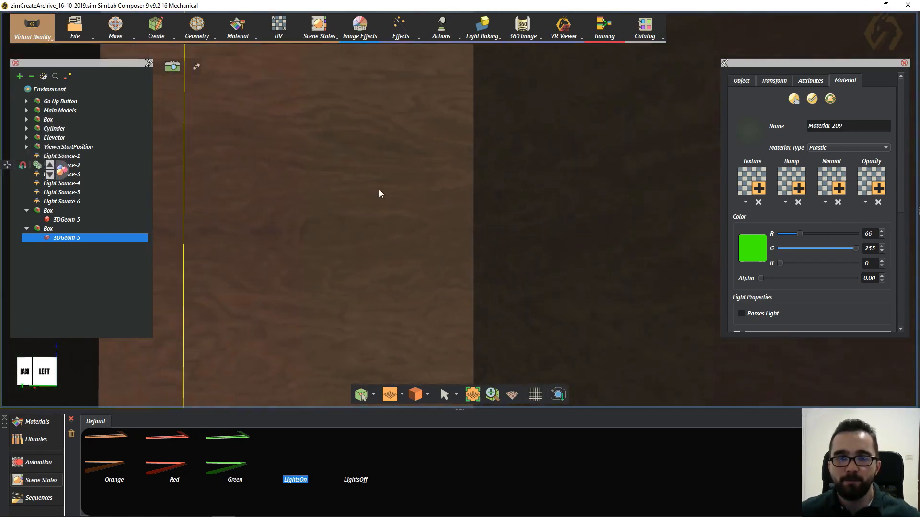
scroll(378, 188, "up", 3)
scroll(493, 158, "down", 5)
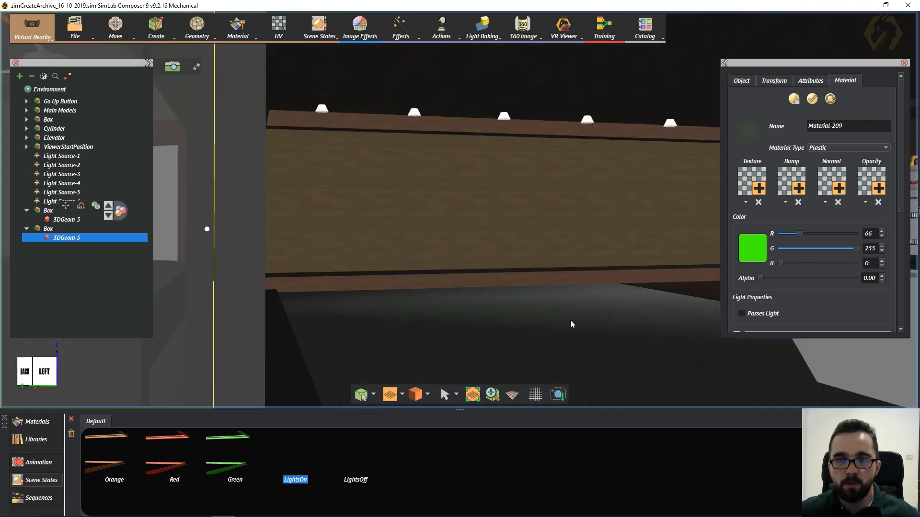
middle_click_drag(570, 321, 367, 202)
scroll(372, 200, "up", 3)
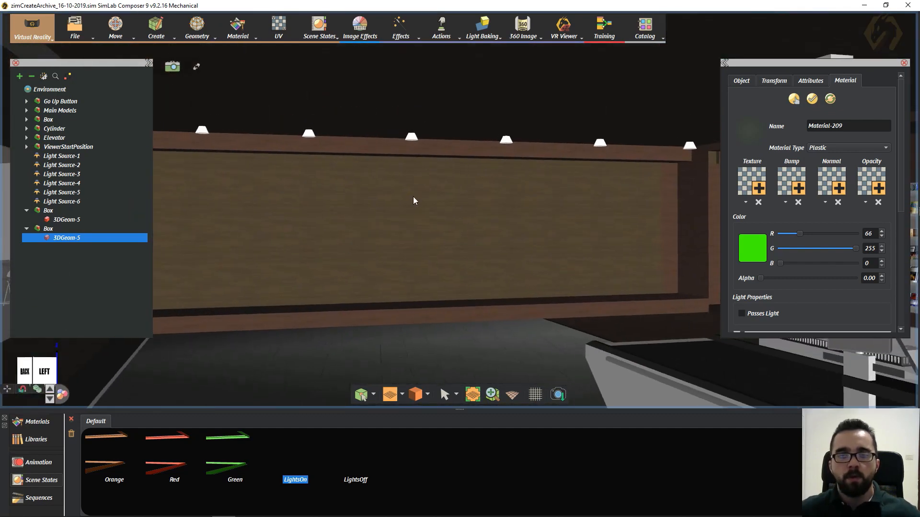
- Bring up the creation options for lights and view the shop's ceiling lamps from beside the checkout
left_click(154, 35)
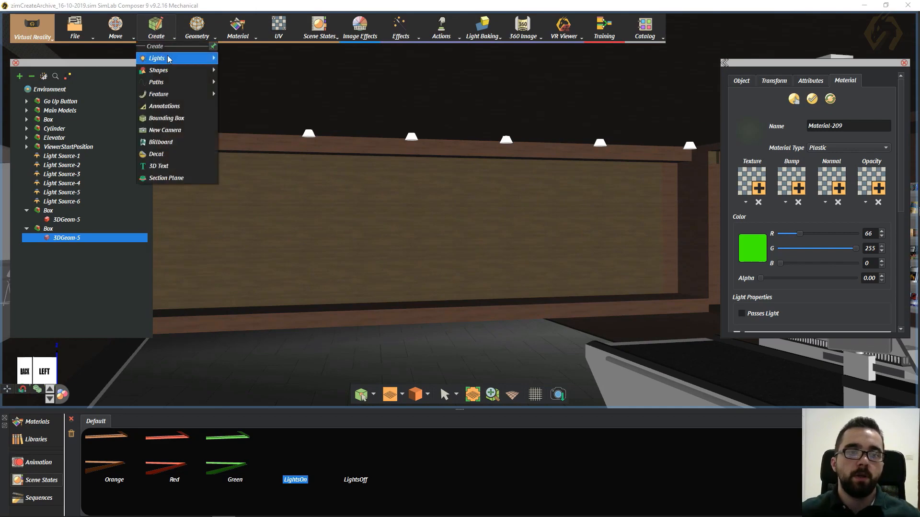
mouse_move(172, 58)
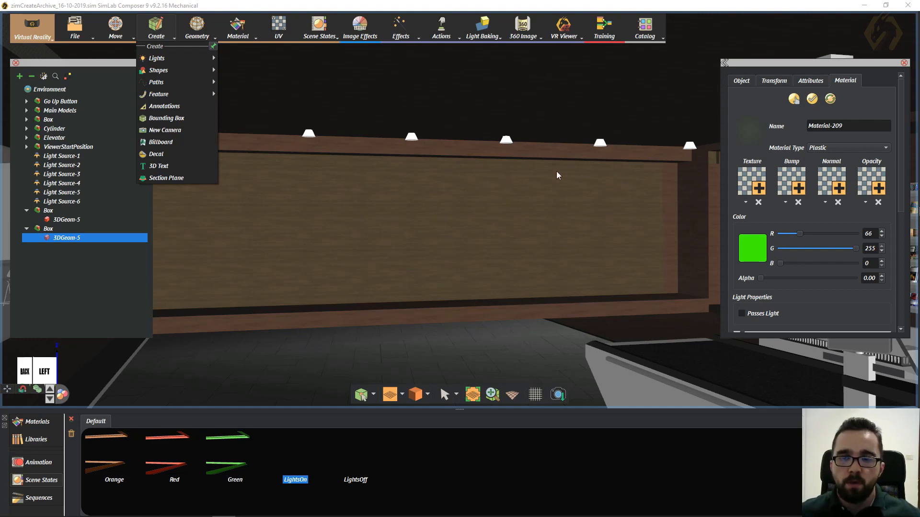
middle_click_drag(580, 186, 404, 189)
middle_click_drag(564, 153, 590, 193)
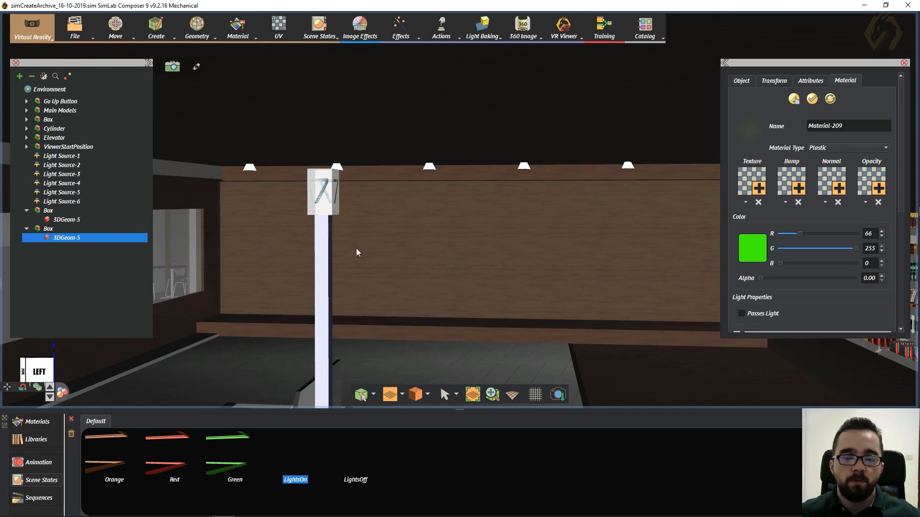
- Switch the scene to LightsOff and back to LightsOn, and show the properties of the LightsOn state
left_click(356, 477)
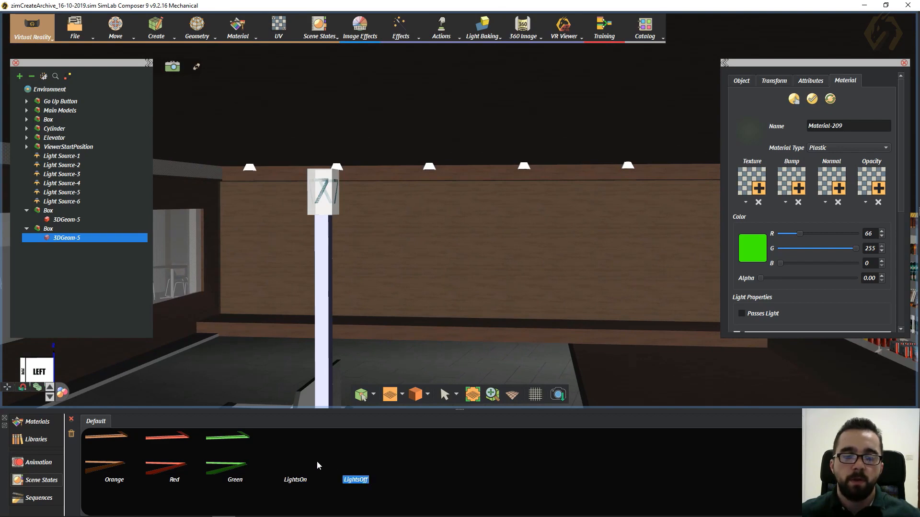
left_click(294, 460)
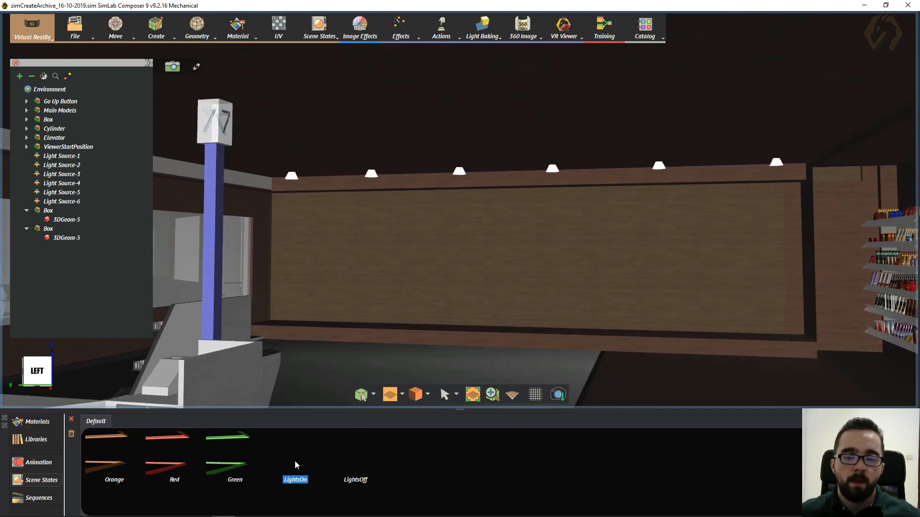
left_click(295, 465)
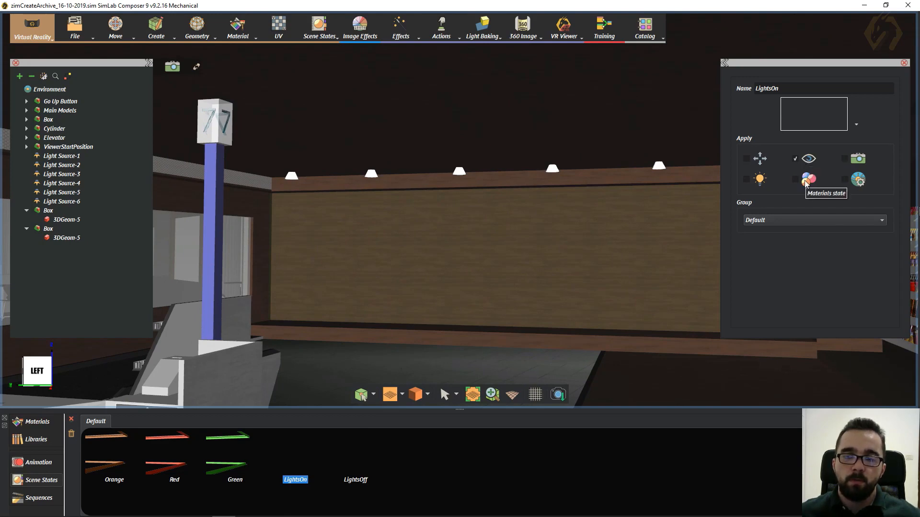
- Select the large transparent box enclosing the shop and the smaller box at its entrance to compare their extents
middle_click_drag(391, 229, 473, 249)
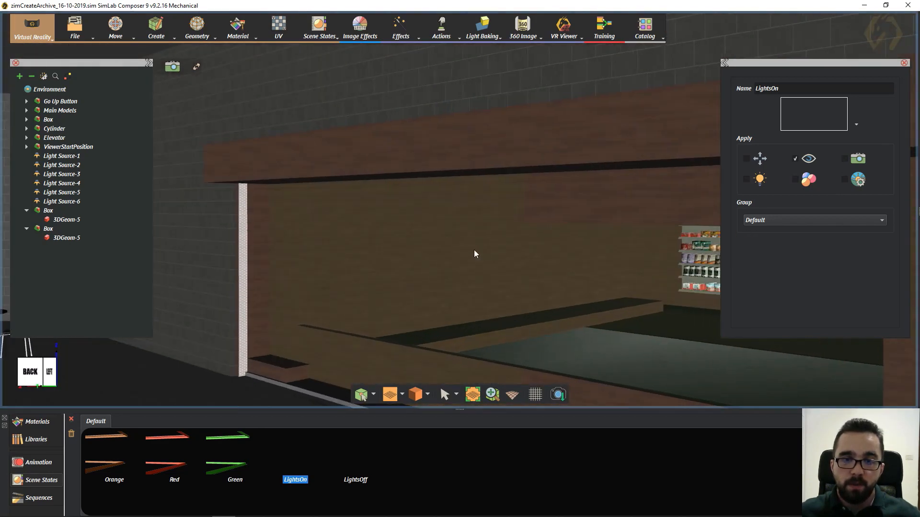
left_click(395, 246)
middle_click_drag(542, 249, 458, 243)
scroll(536, 236, "down", 5)
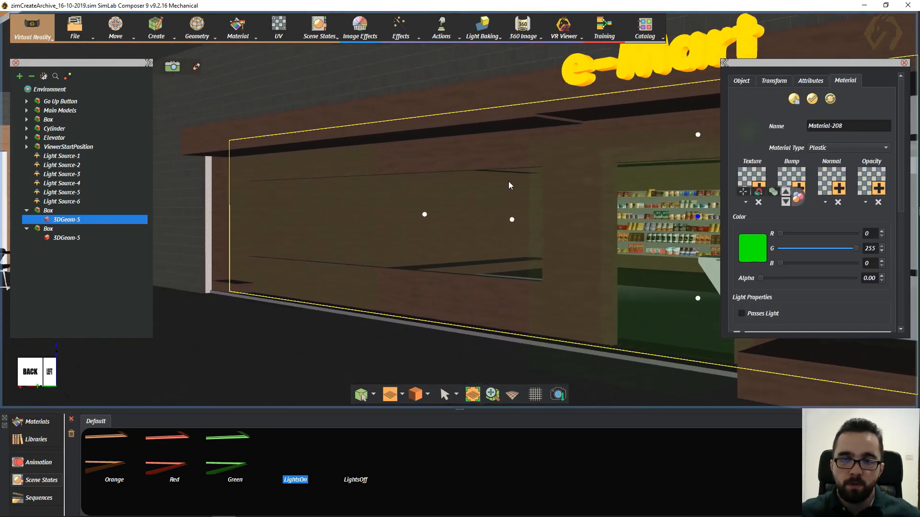
middle_click_drag(554, 175, 355, 181)
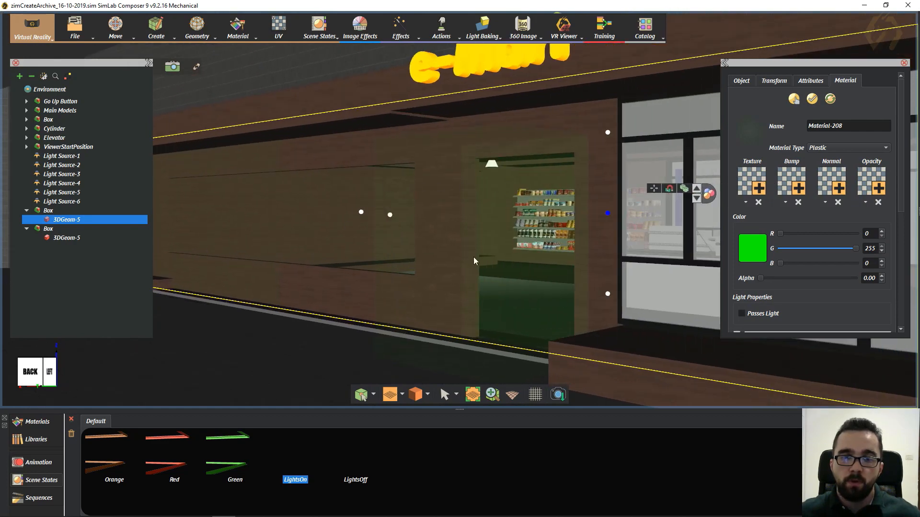
left_click(460, 245)
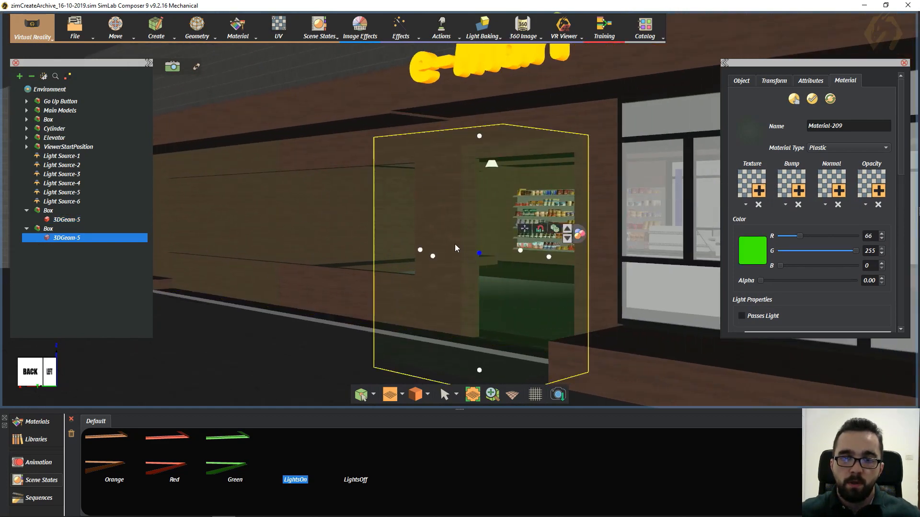
- Inspect the entrance box and the shop box again from the side and above, ending with the entrance box selected
middle_click_drag(451, 203, 182, 196)
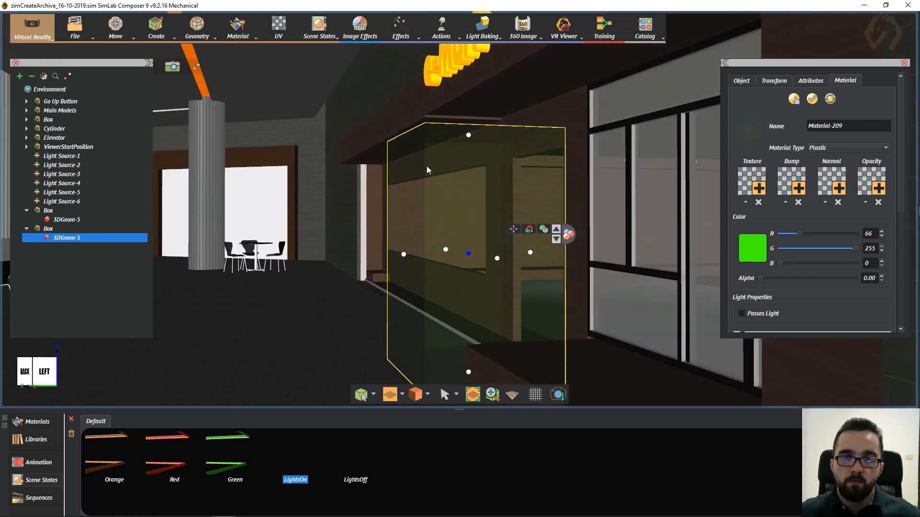
scroll(468, 180, "up", 2)
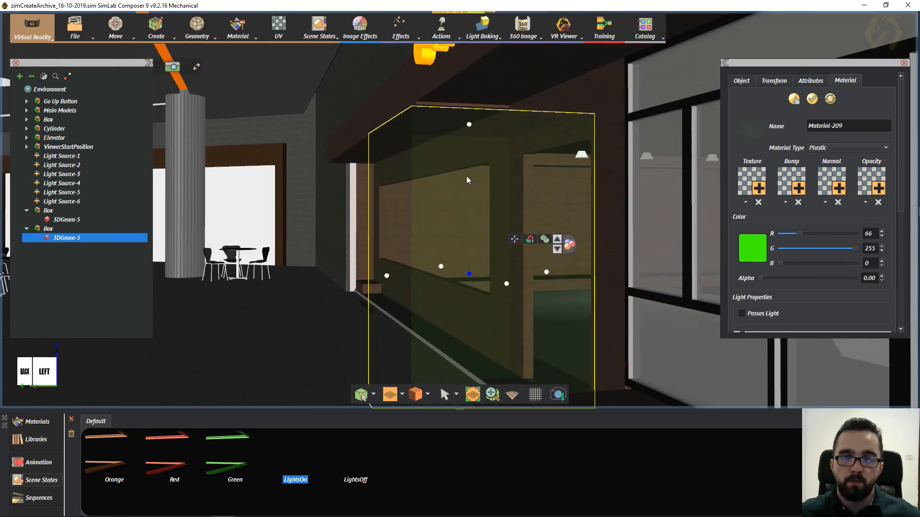
middle_click_drag(437, 186, 180, 157)
left_click(212, 164)
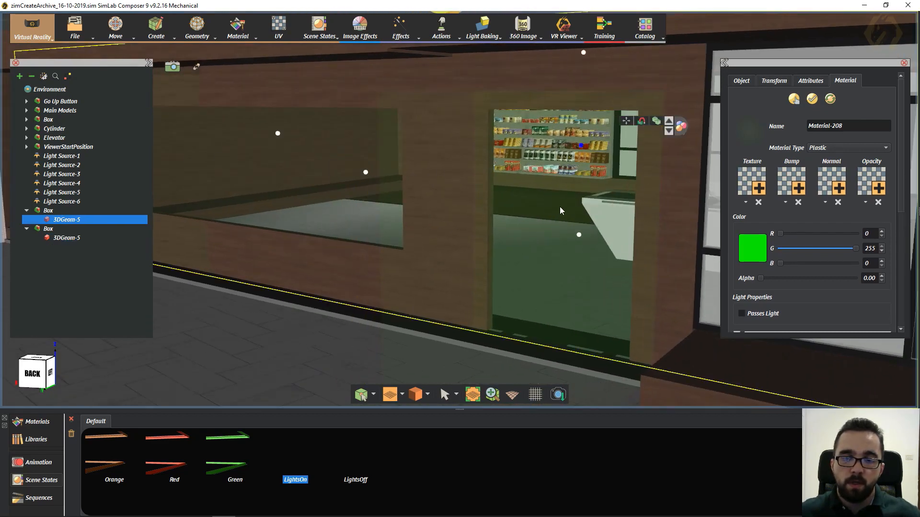
middle_click_drag(573, 211, 395, 195)
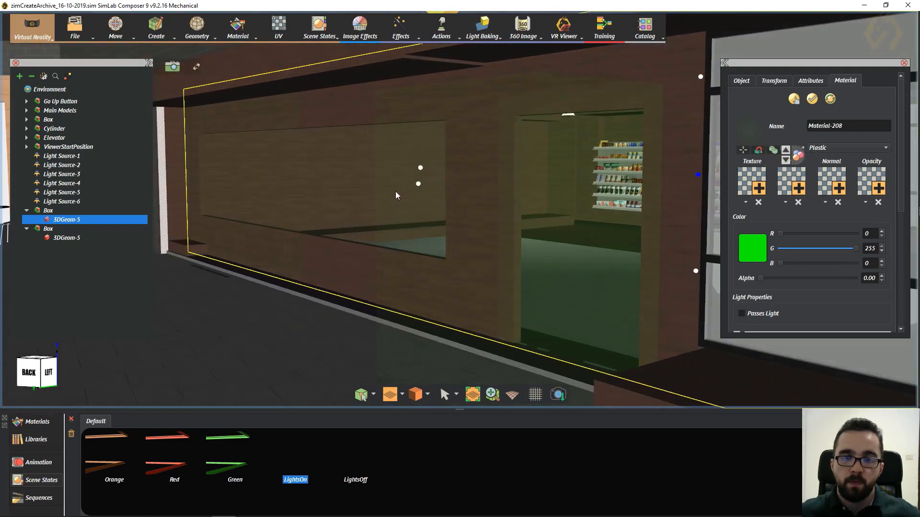
left_click(407, 146)
middle_click_drag(574, 171, 435, 206)
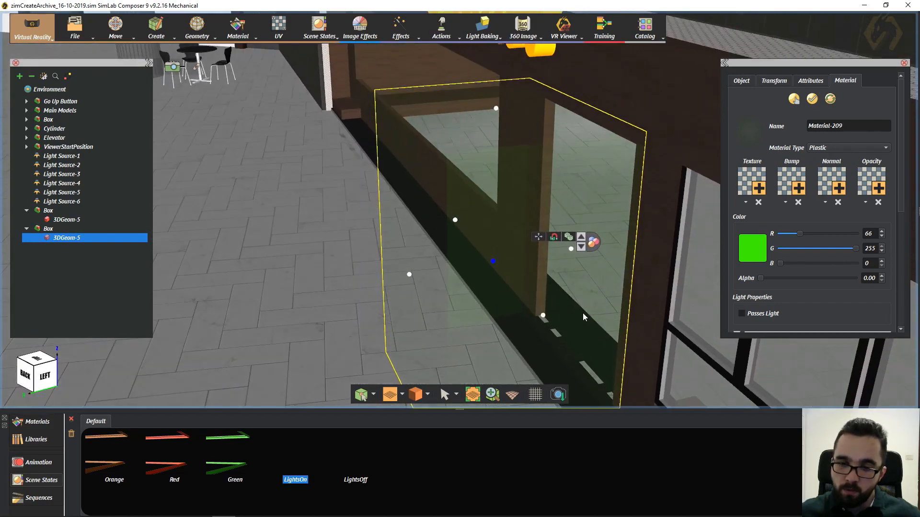
middle_click_drag(492, 326, 456, 257)
middle_click_drag(466, 327, 416, 219)
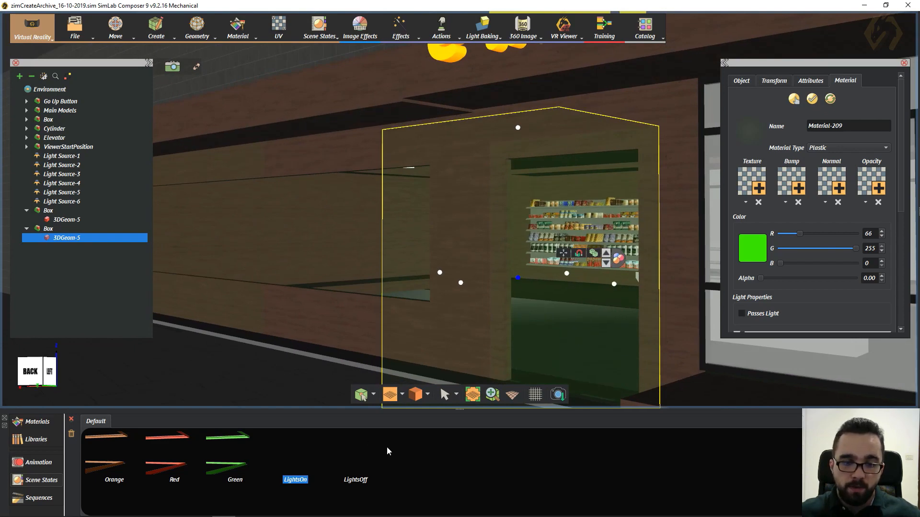
- Apply the LightsOff scene state and review the entrance box's material alpha and its position at the shop door
left_click(361, 460)
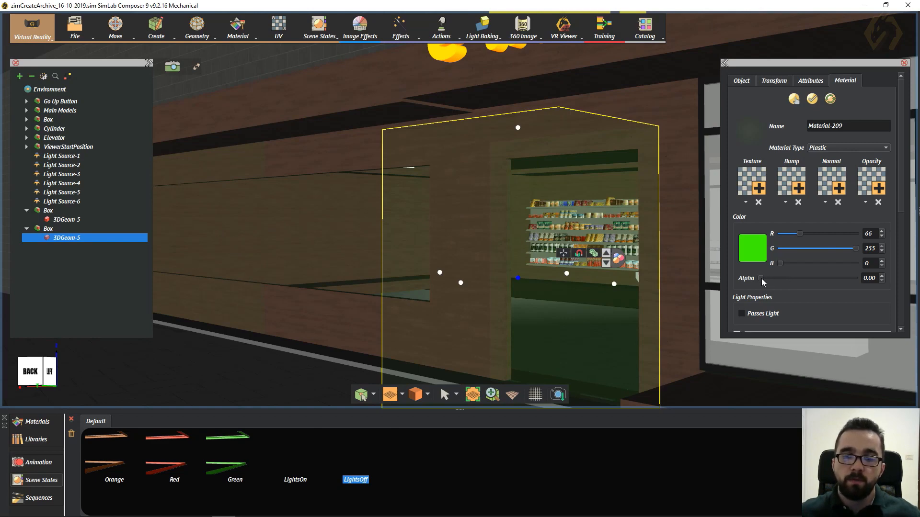
mouse_move(762, 279)
left_mouse_down()
mouse_move(809, 290)
mouse_move(754, 296)
left_mouse_up()
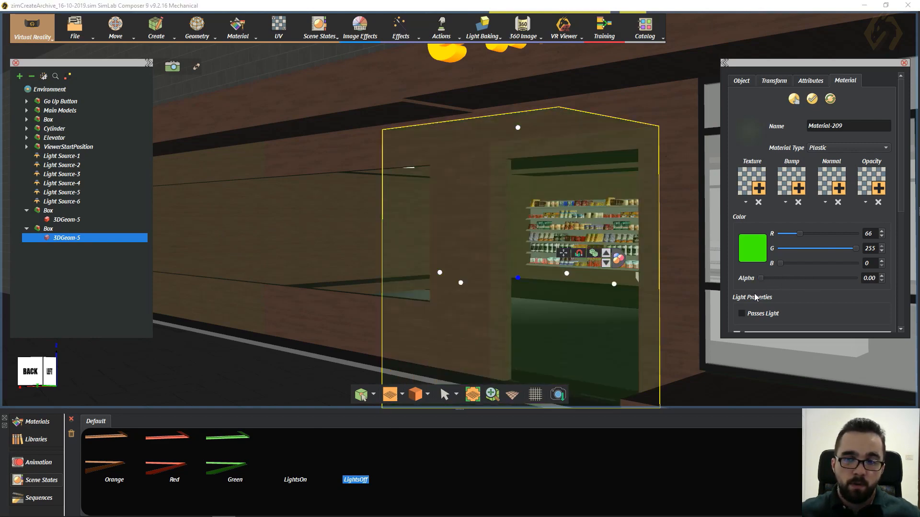
mouse_move(529, 201)
middle_mouse_down()
mouse_move(349, 180)
mouse_move(402, 242)
mouse_move(518, 189)
middle_mouse_up()
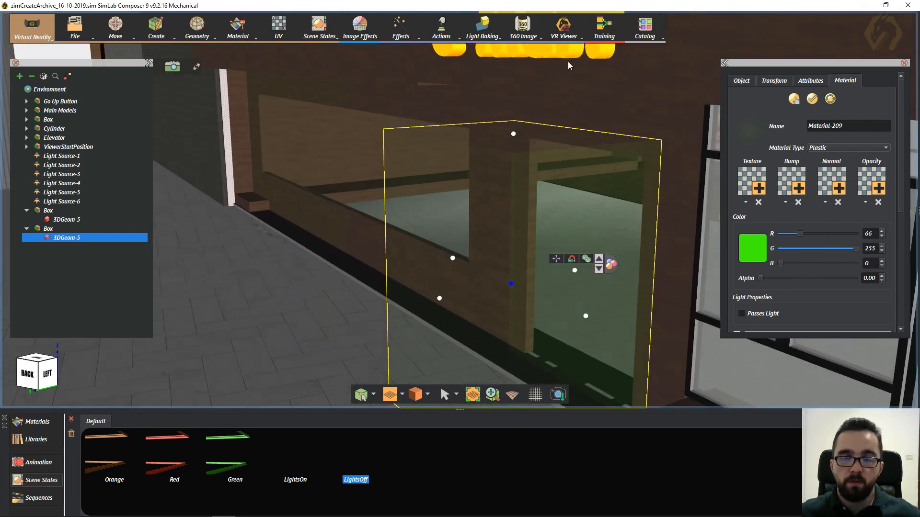
middle_click_drag(496, 224, 359, 248)
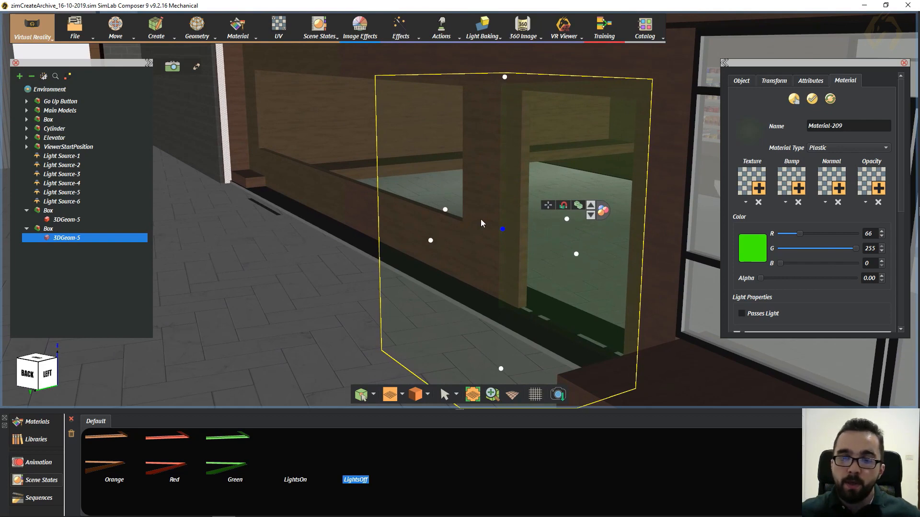
- Open the Training Builder past its introduction and adjust the view of the empty Diagram_0 canvas
left_click(599, 28)
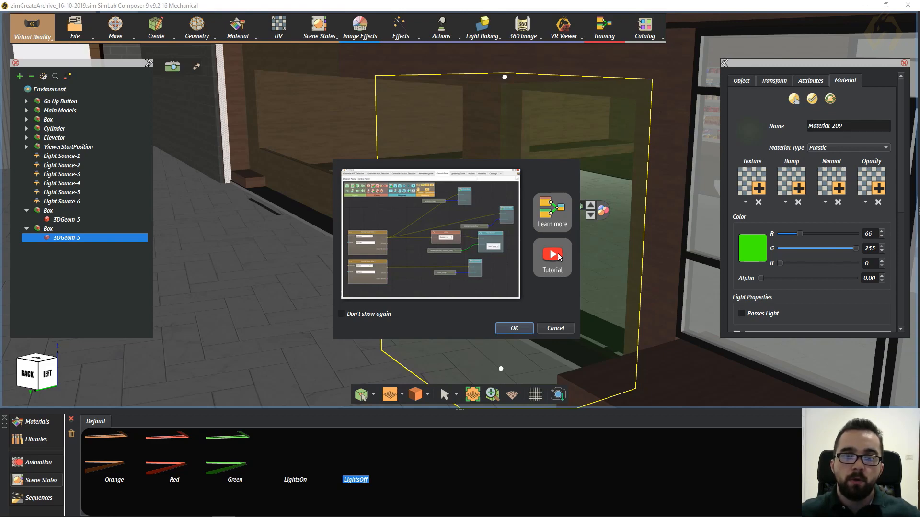
left_click(515, 329)
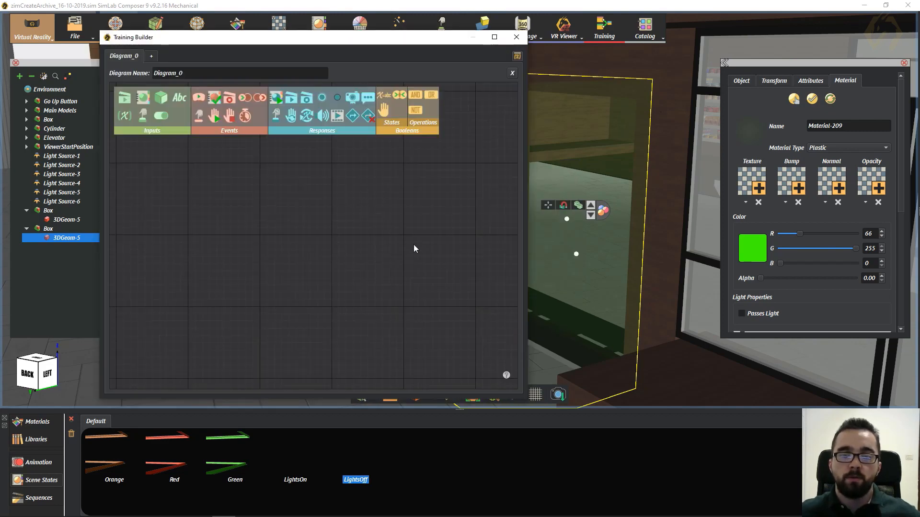
scroll(324, 231, "up", 3)
scroll(330, 217, "down", 3)
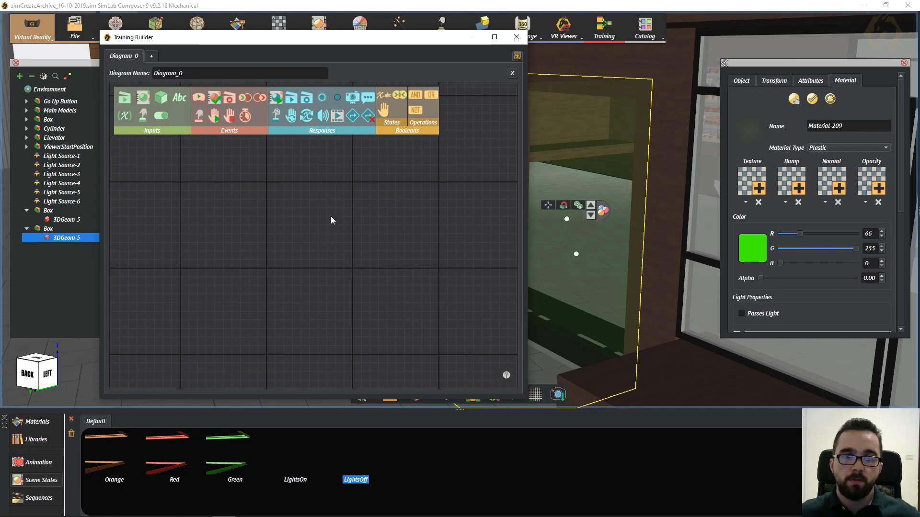
scroll(330, 217, "up", 4)
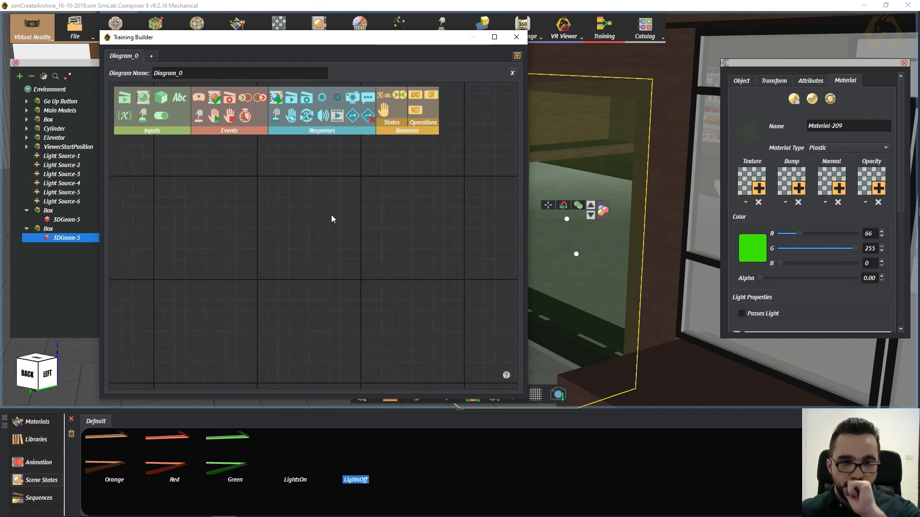
scroll(331, 215, "down", 2)
left_click_drag(371, 183, 300, 213)
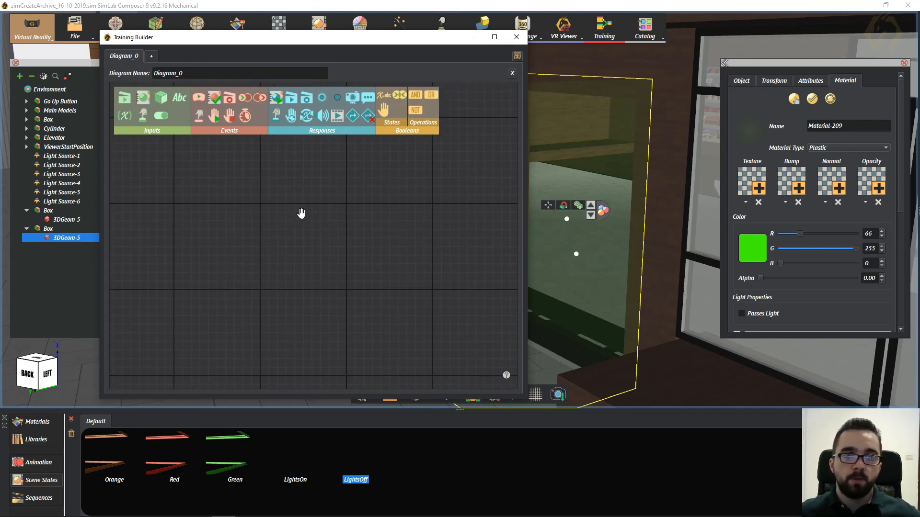
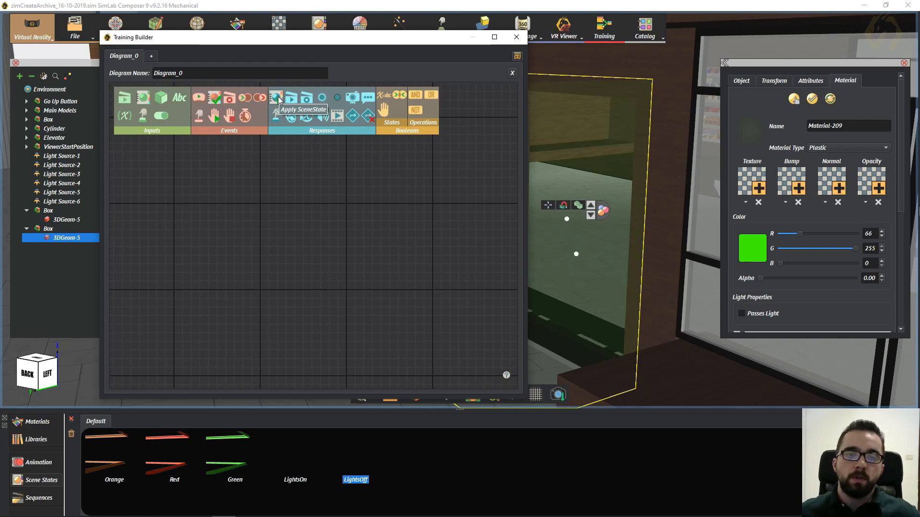
- Add an Apply SceneState response to Diagram_0, leaving room in front of it for an event node
left_click_drag(279, 99, 290, 224)
scroll(290, 223, "down", 3)
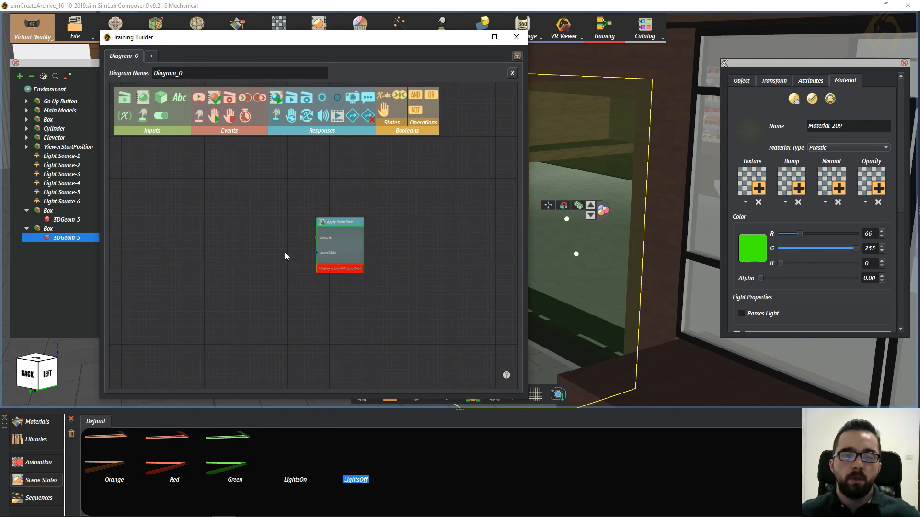
middle_click_drag(286, 197, 379, 197)
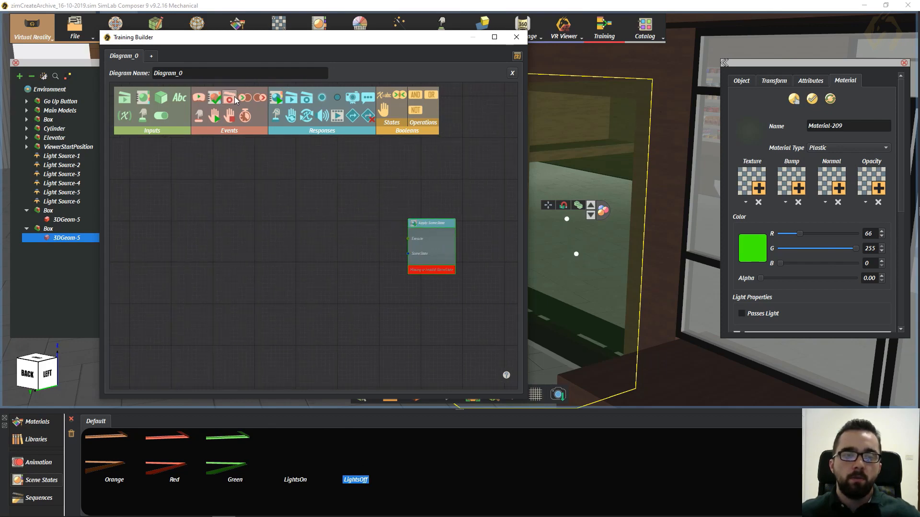
- Add a Node Entered Node event and position it in front of the Apply SceneState node
left_click_drag(246, 100, 274, 229)
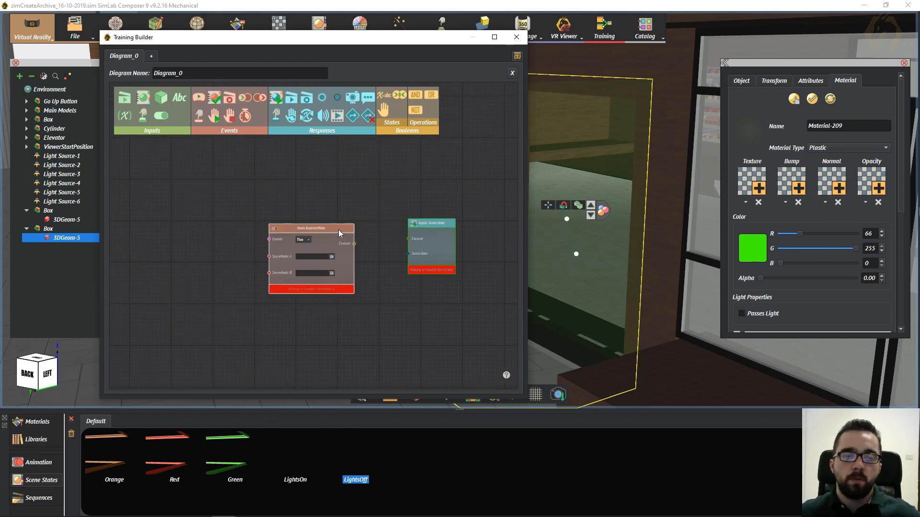
left_click_drag(338, 228, 306, 216)
scroll(273, 280, "up", 3)
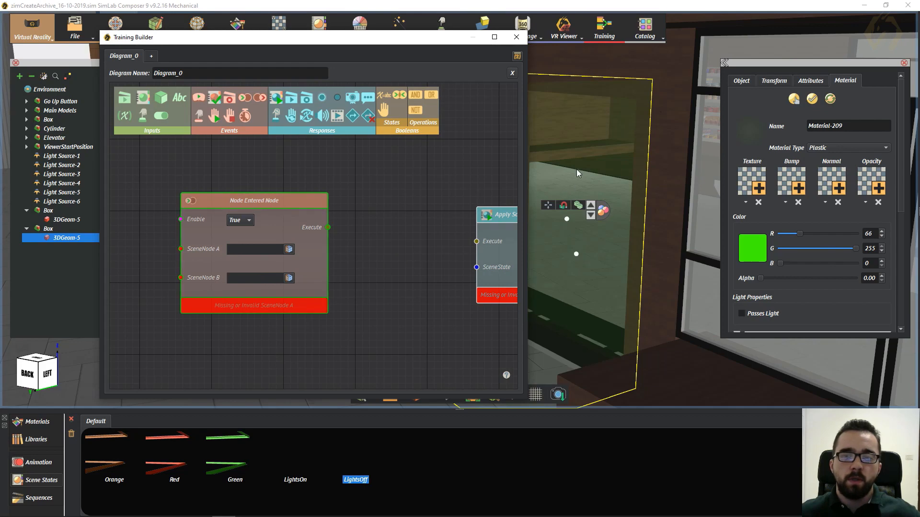
middle_click_drag(577, 143, 656, 132)
left_click_drag(410, 241, 294, 229)
left_click_drag(389, 203, 387, 192)
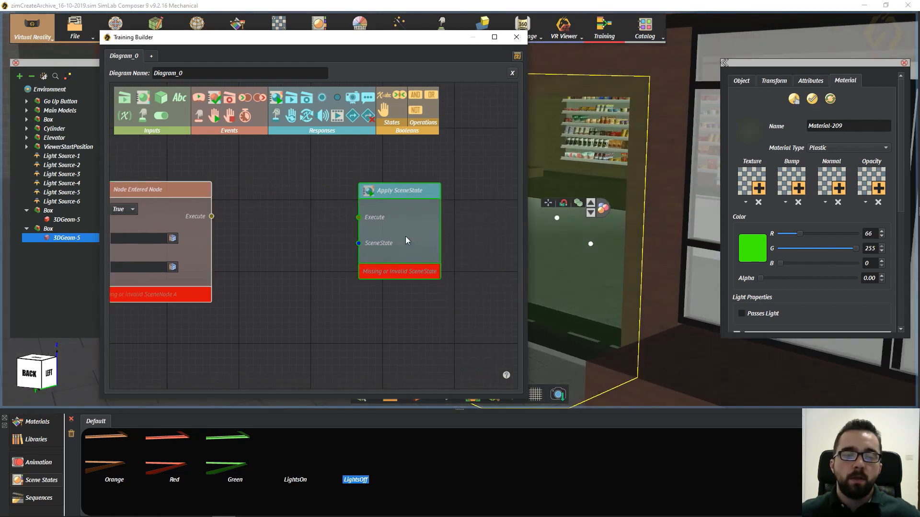
left_click_drag(331, 240, 405, 243)
left_click(240, 199)
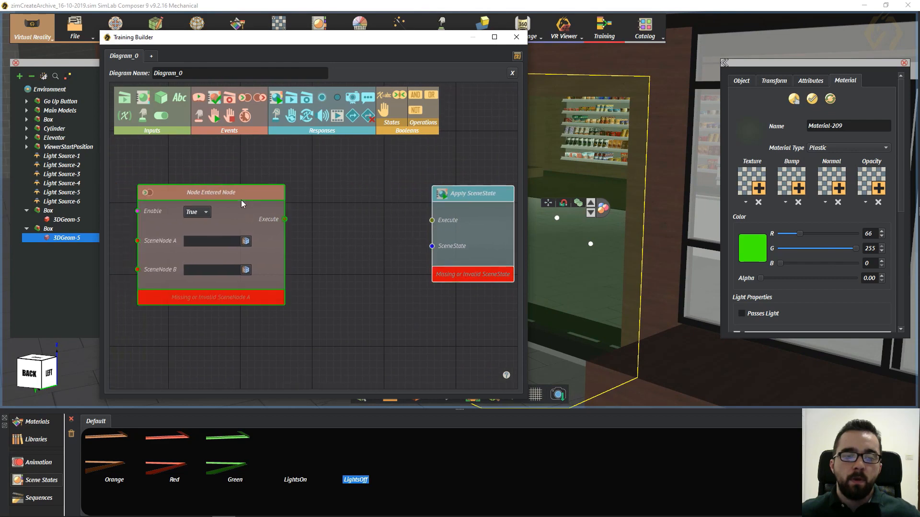
- Assign the ViewerStartPosition avatar as SceneNode A of the Node Entered Node event
double_click(67, 147)
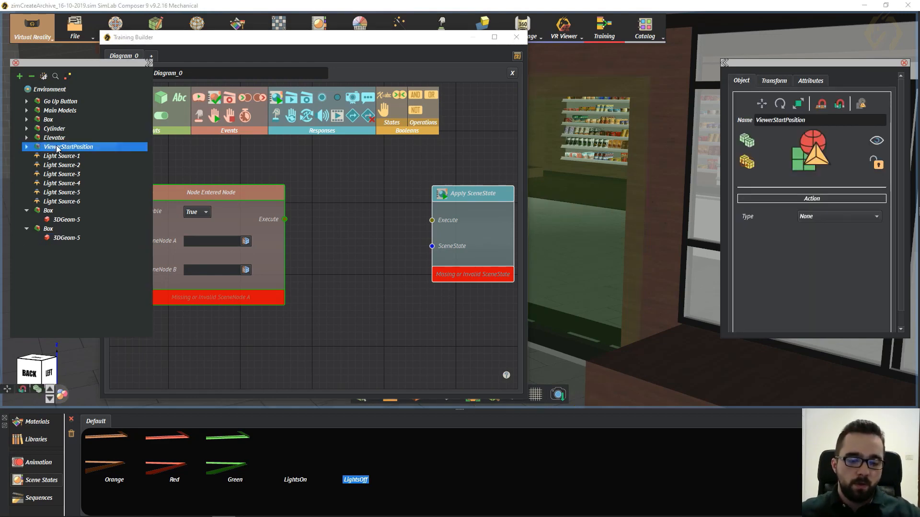
left_click_drag(383, 42, 790, 44)
middle_click_drag(294, 200, 483, 148)
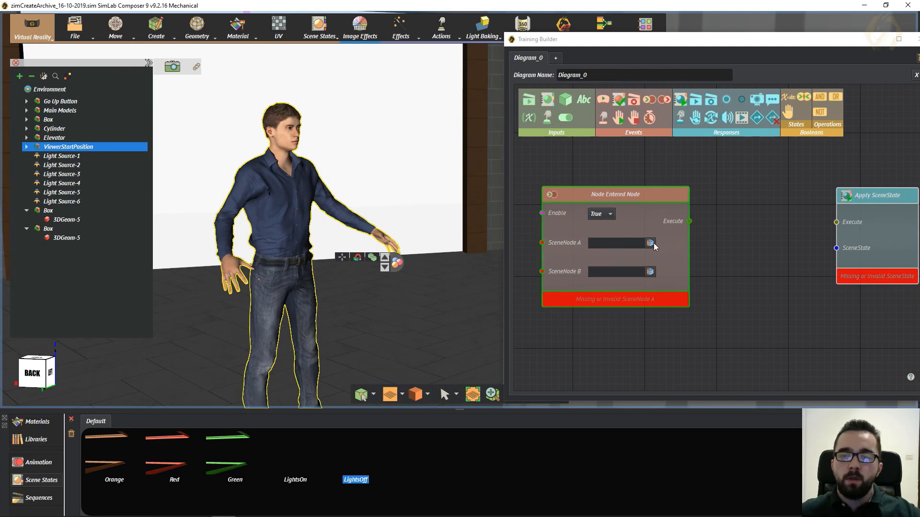
left_click(654, 245)
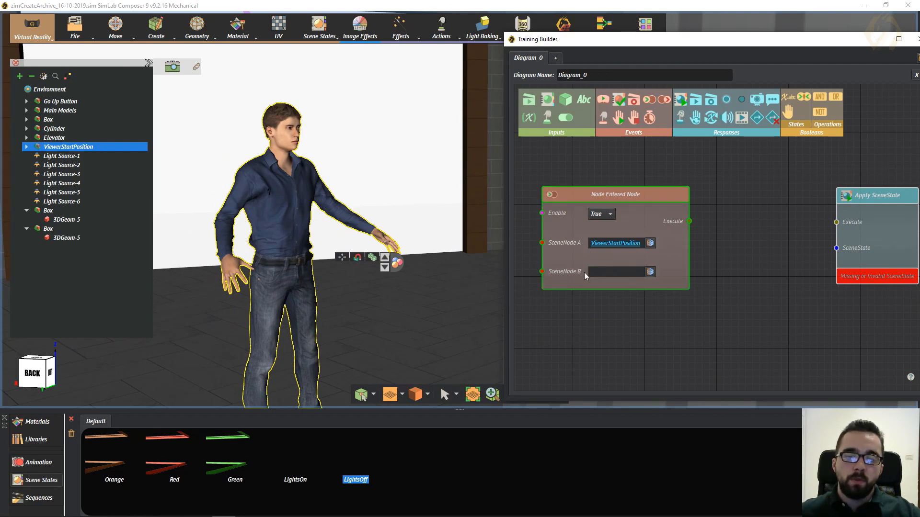
- Assign the large shop box's 3DGeom-5 as SceneNode B of the Node Entered Node event
left_click(60, 219)
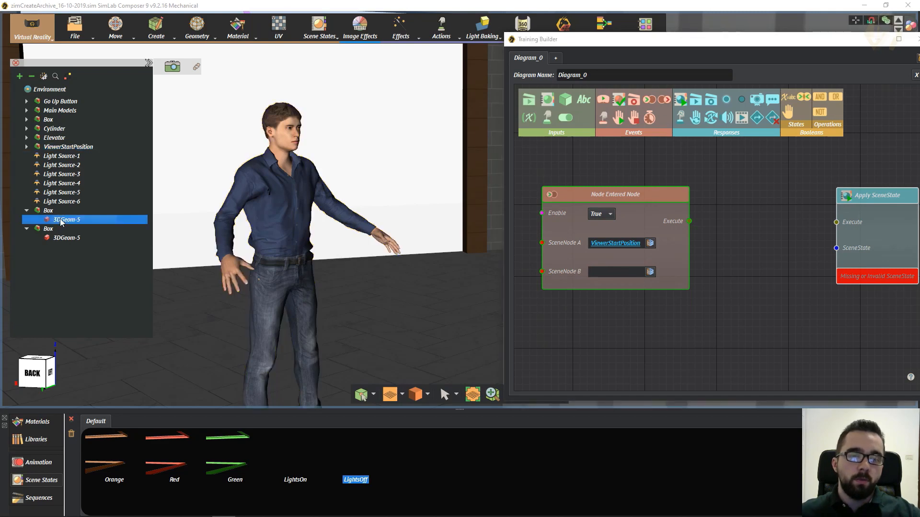
double_click(64, 219)
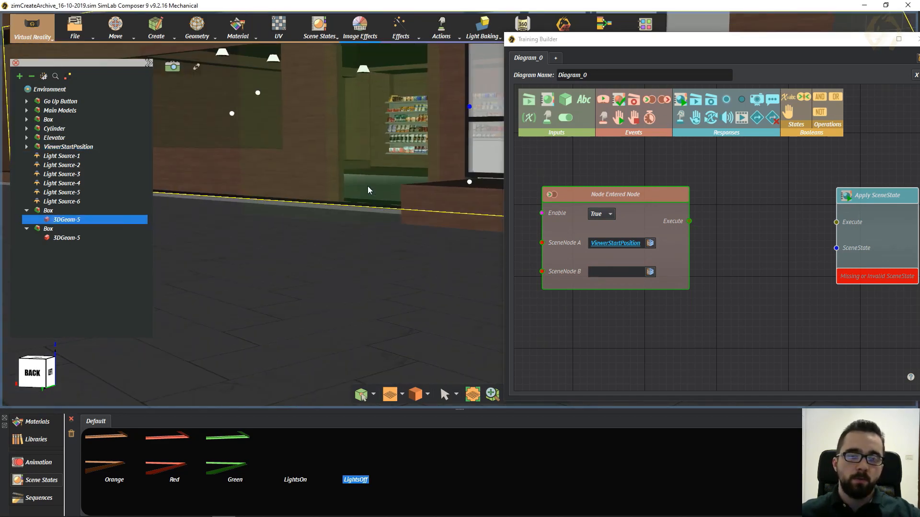
middle_click_drag(367, 185, 260, 209)
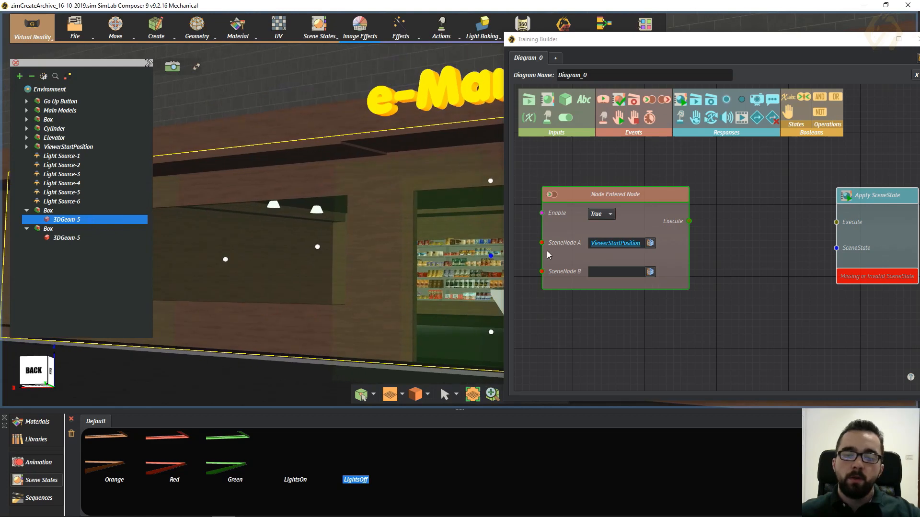
left_click(650, 272)
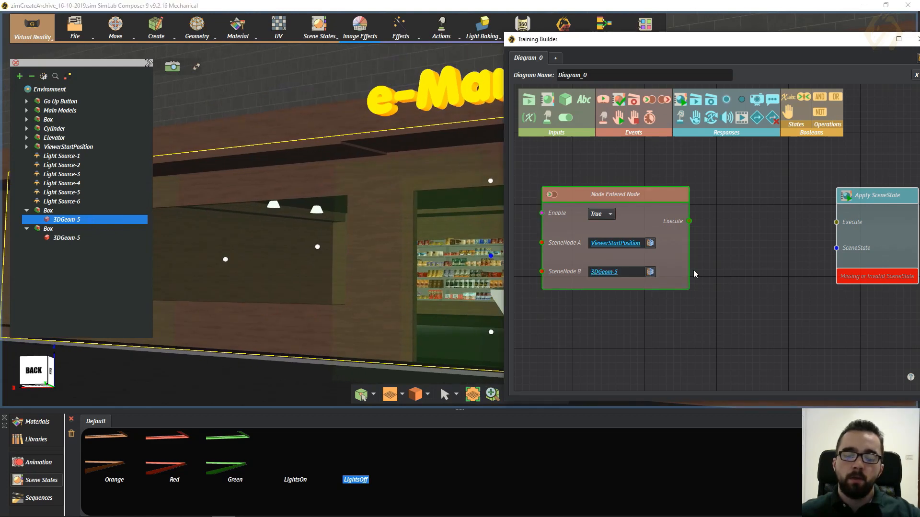
- Bring the Apply SceneState node closer to the event and assign the LightsOn scene state to it
middle_click_drag(771, 280, 739, 275)
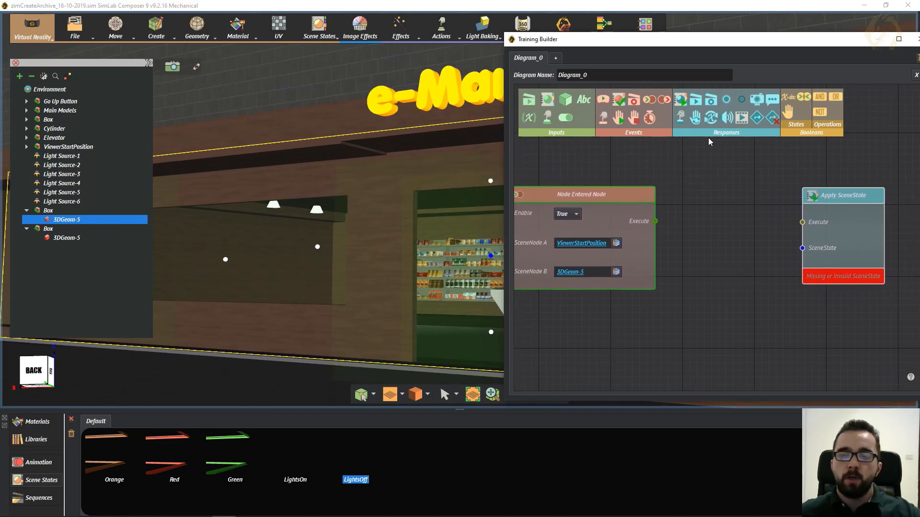
left_click_drag(667, 42, 661, 45)
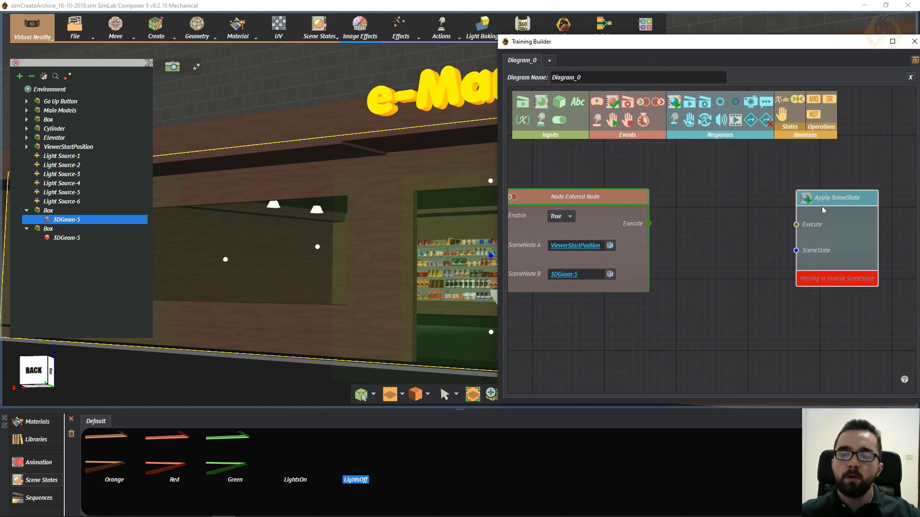
left_click_drag(821, 206, 769, 197)
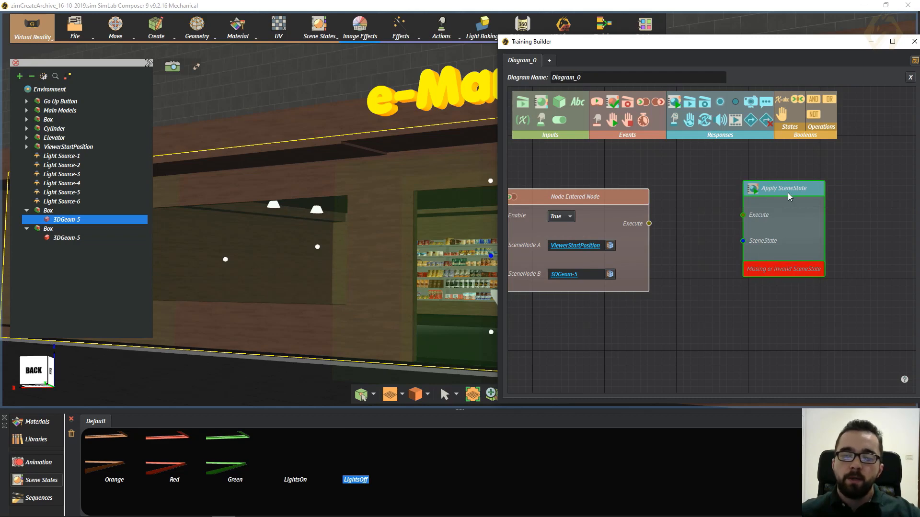
left_click_drag(788, 193, 787, 200)
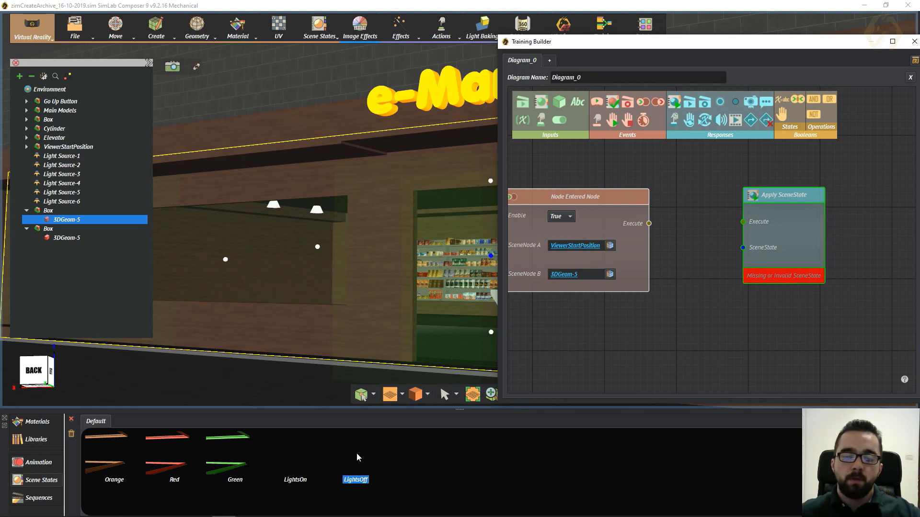
left_click(289, 459)
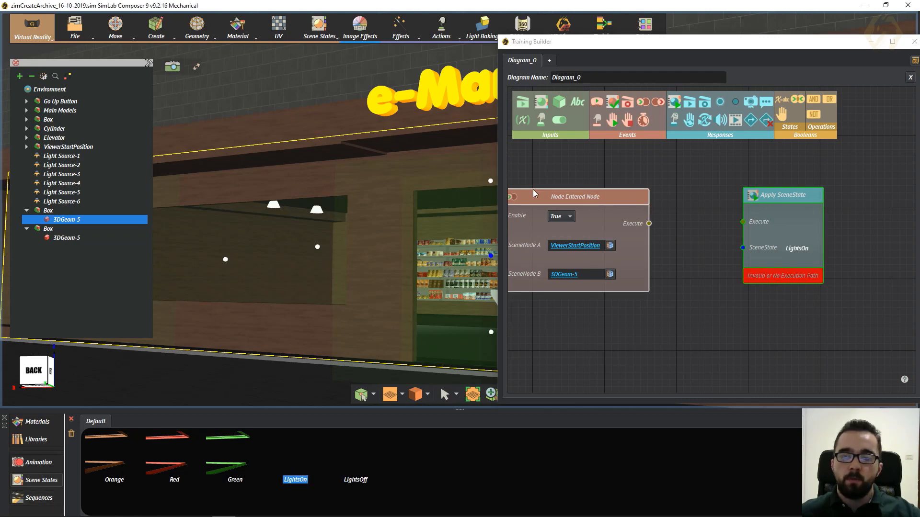
left_click_drag(676, 42, 642, 36)
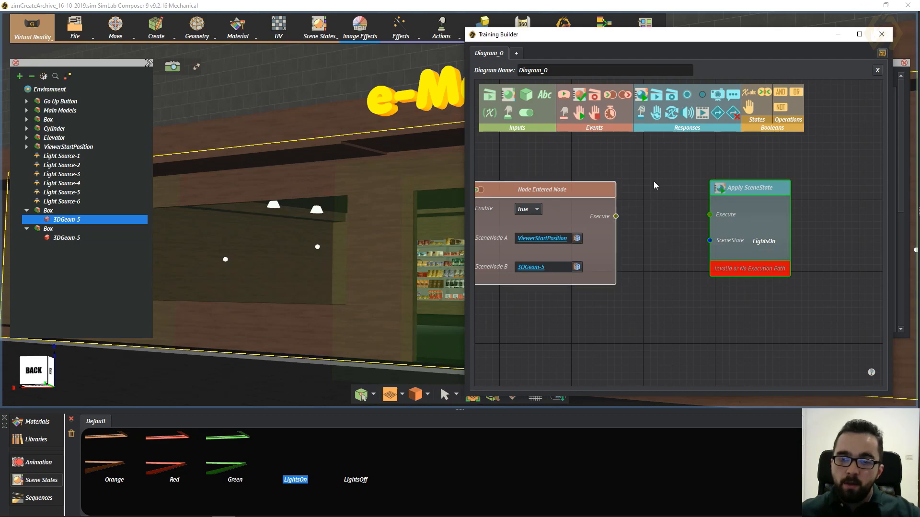
- Connect the Node Entered Node event's Execute output to the Execute input of the LightsOn Apply SceneState node
left_click_drag(625, 203, 736, 225)
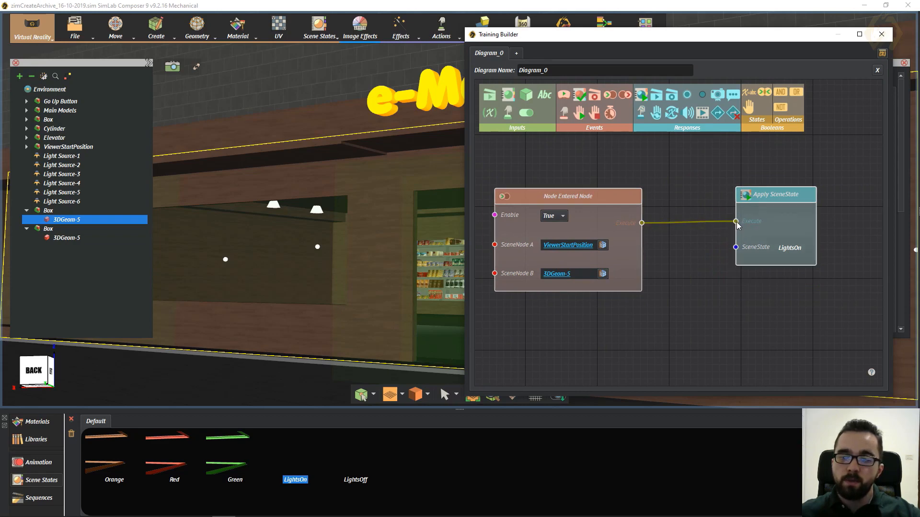
left_click_drag(783, 199, 784, 194)
left_click_drag(832, 228, 811, 229)
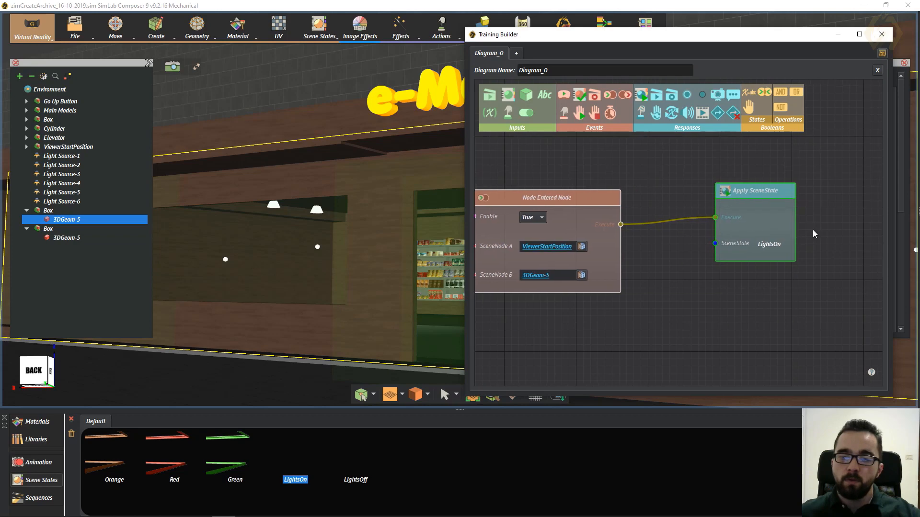
scroll(810, 219, "down", 2)
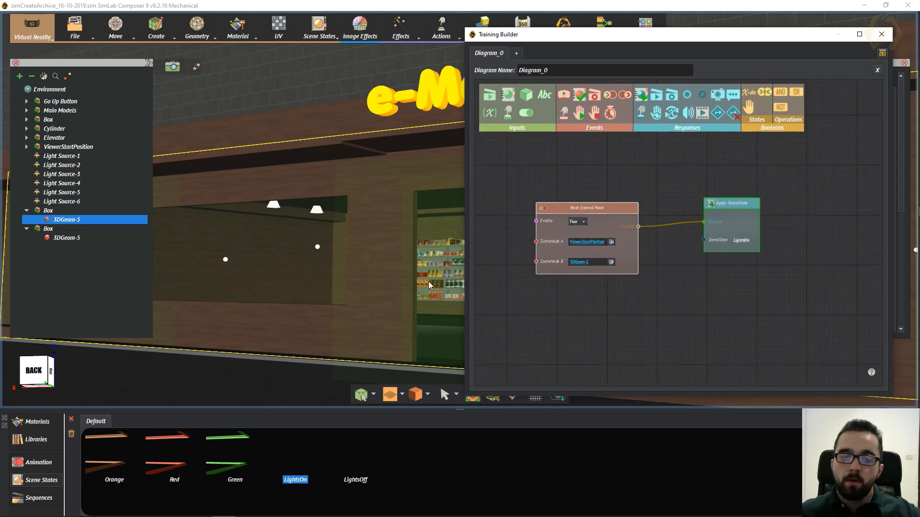
- Locate and select the small transparent box at the e-Mart entrance in the scene
middle_click_drag(273, 263, 438, 222)
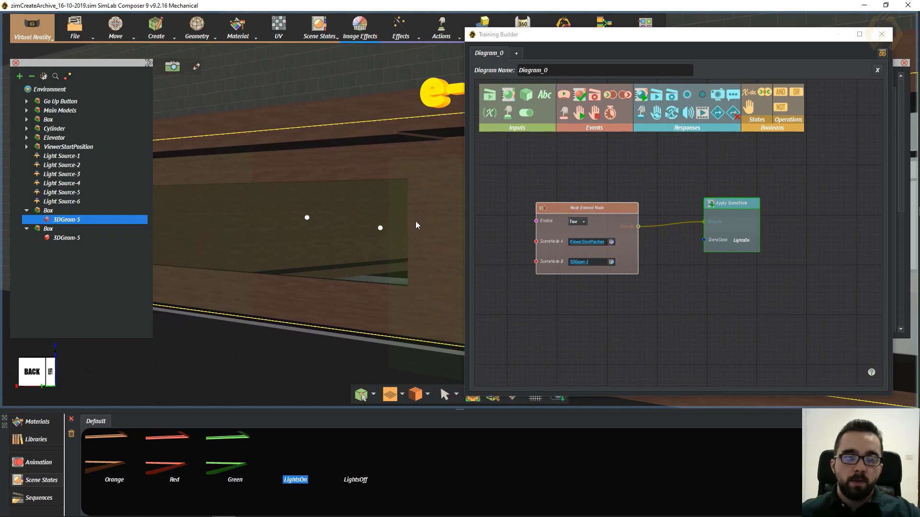
middle_click_drag(342, 229, 146, 226)
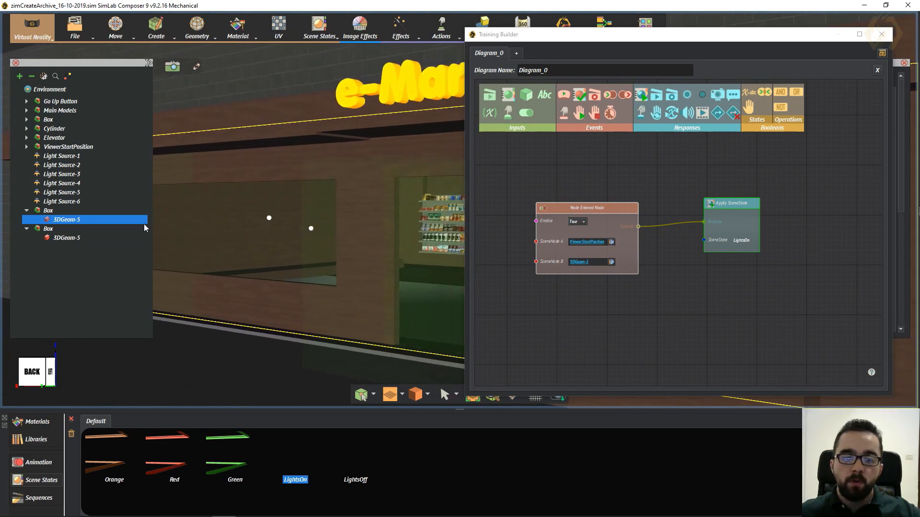
scroll(334, 211, "down", 1)
scroll(335, 215, "down", 2)
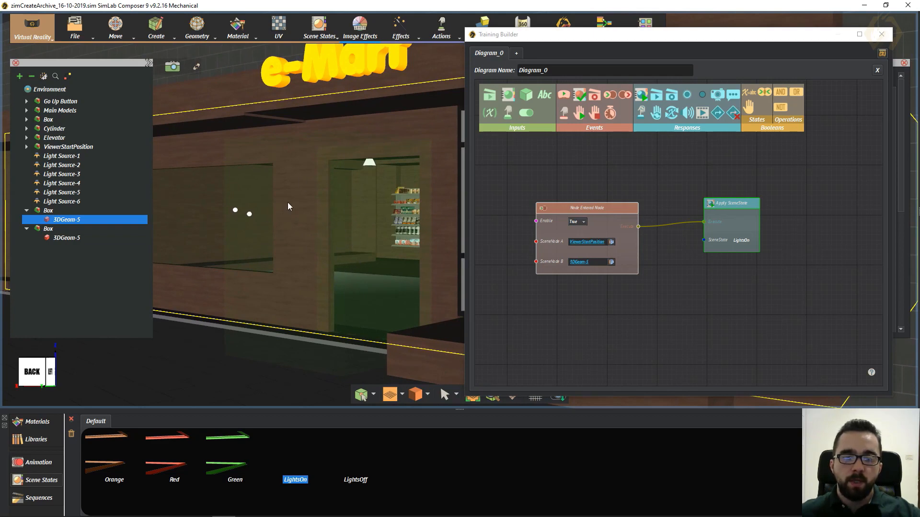
left_click(367, 204)
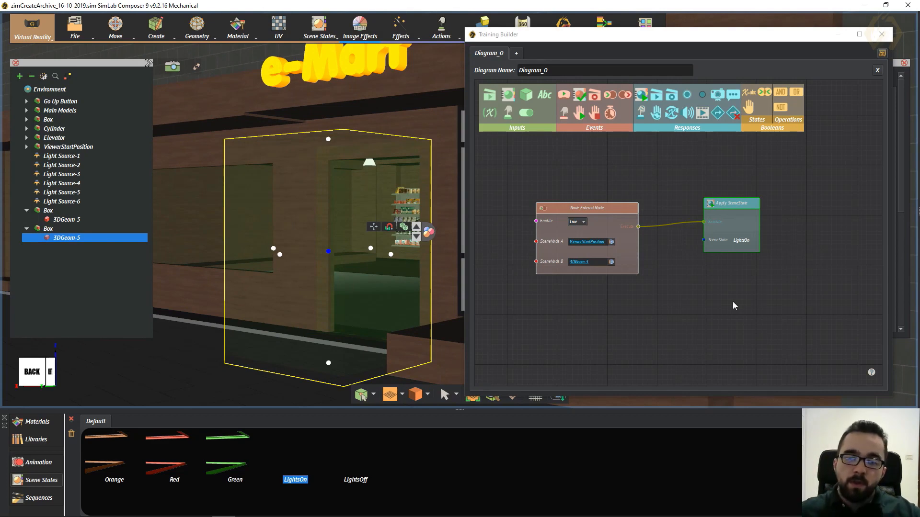
- Move the connected LightsOn nodes up and add a second Apply SceneState response and Node Entered Node event below them
left_click_drag(727, 297, 611, 220)
middle_click_drag(654, 302, 647, 261)
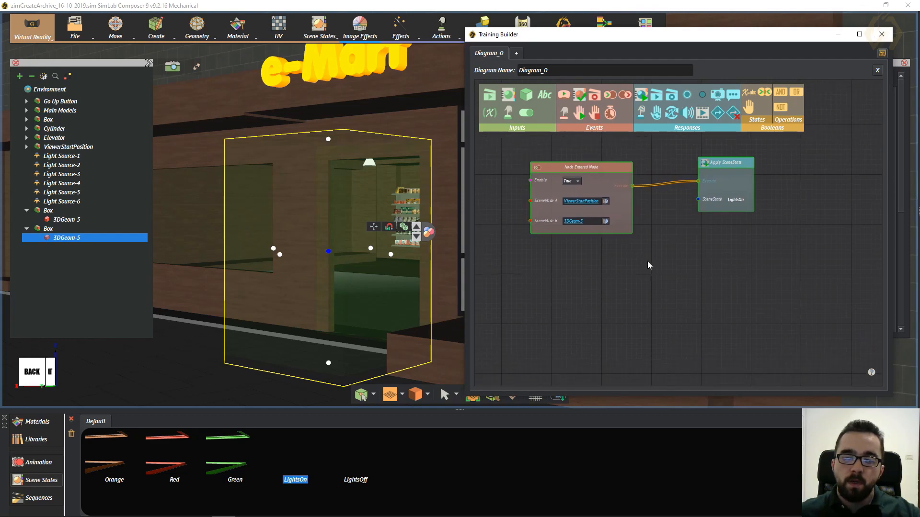
left_click_drag(641, 95, 713, 301)
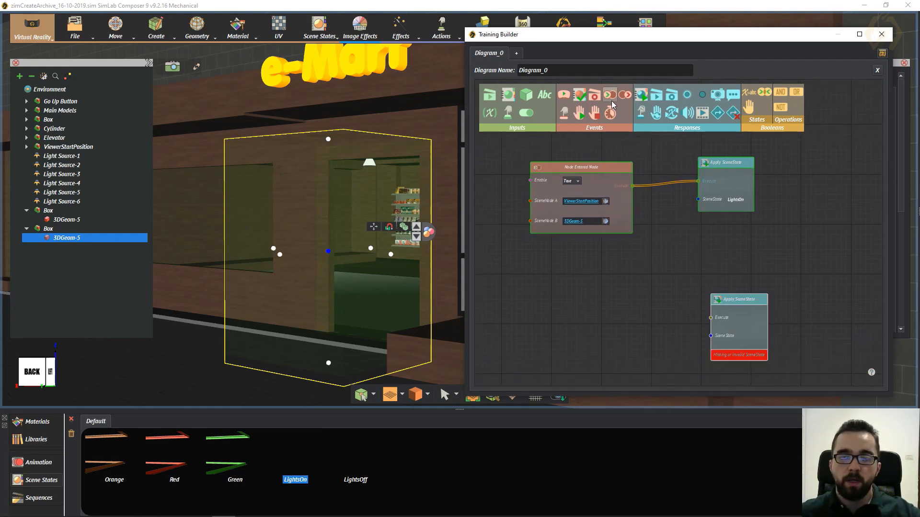
left_click_drag(581, 97, 553, 289)
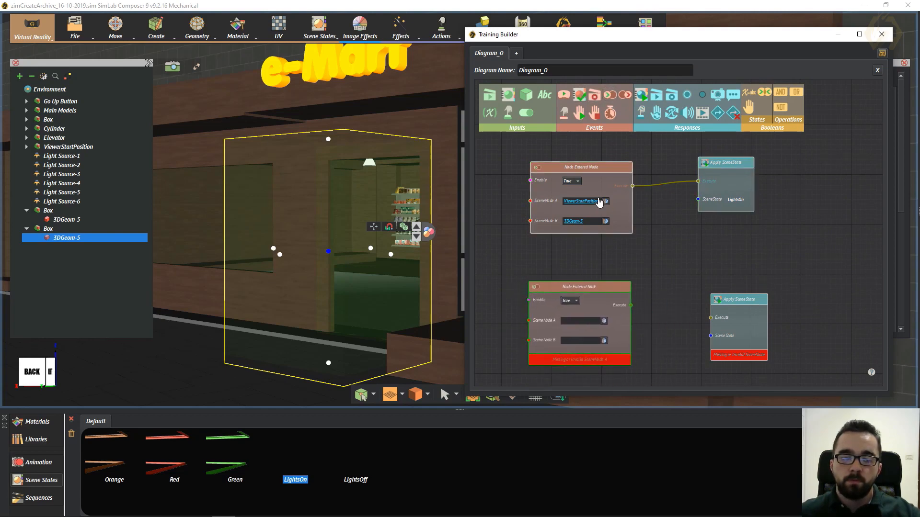
- Set the lower event's SceneNode A to ViewerStartPosition and SceneNode B to the entrance box's 3DGeom-5
left_click(62, 147)
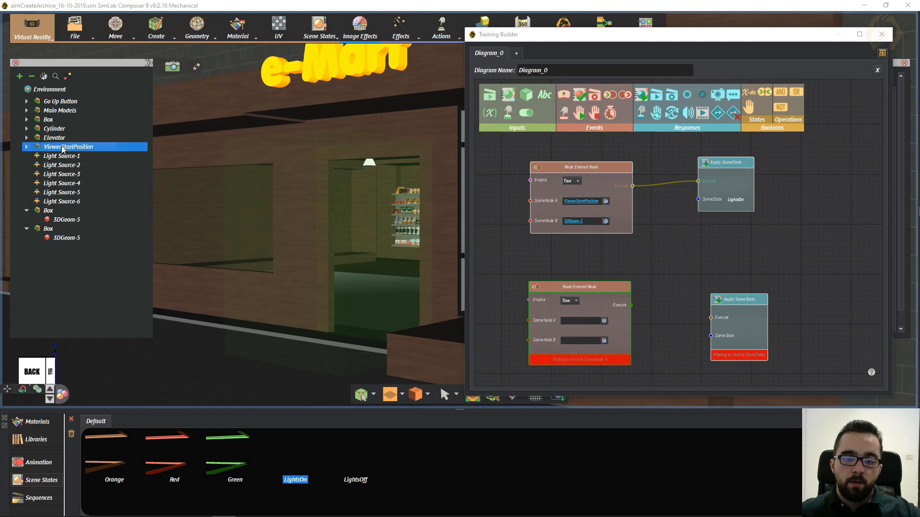
left_click(604, 321)
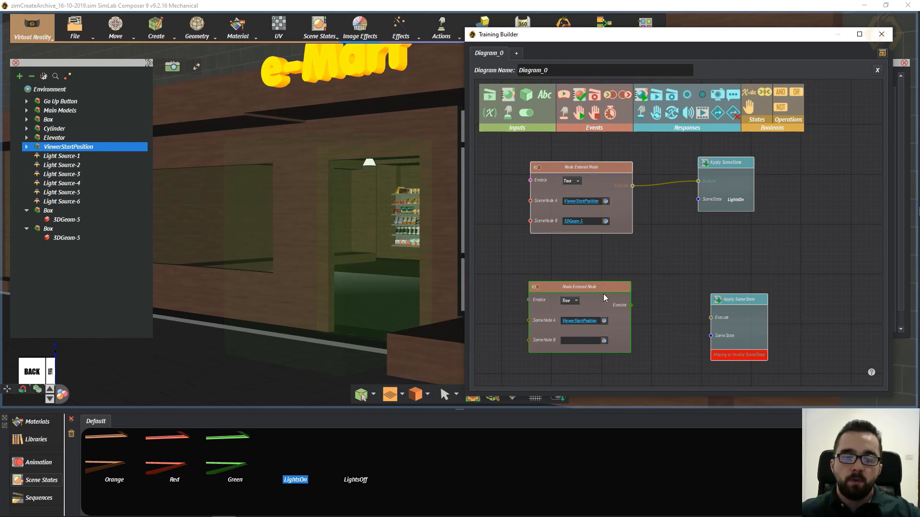
left_click_drag(604, 294, 601, 304)
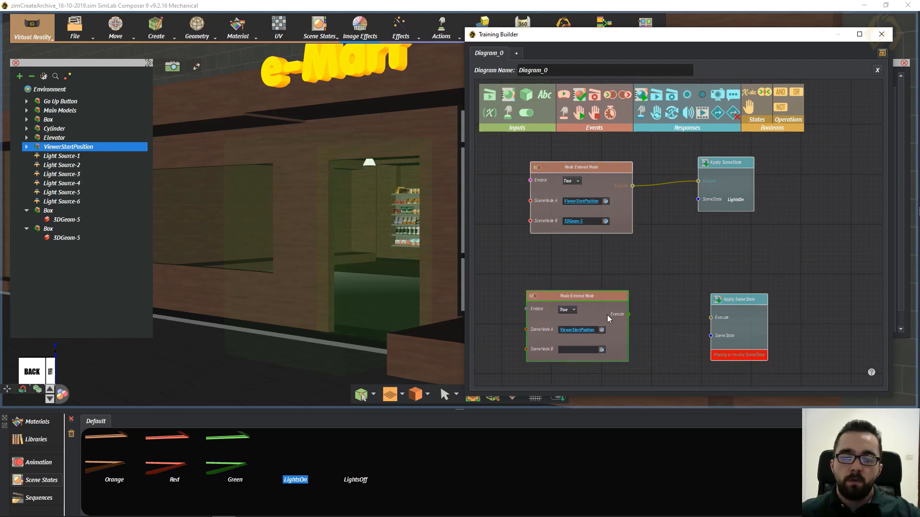
left_click(343, 263)
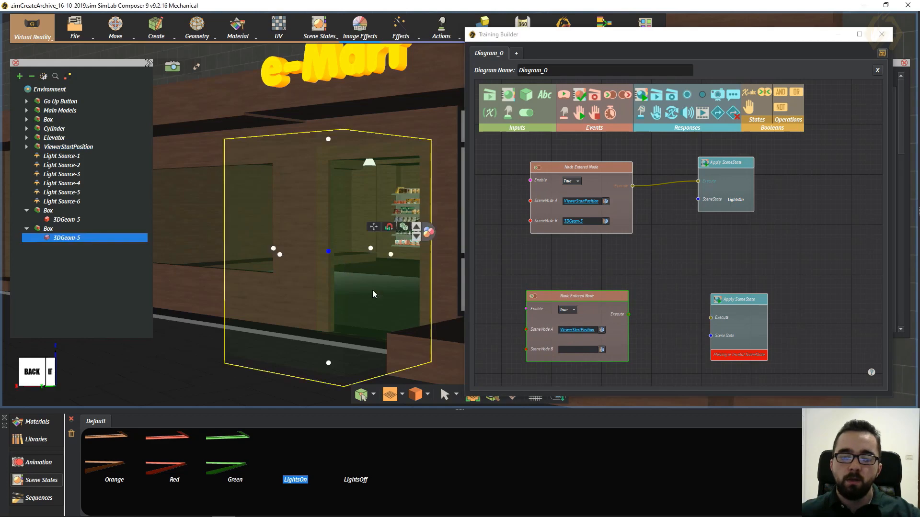
left_click(601, 349)
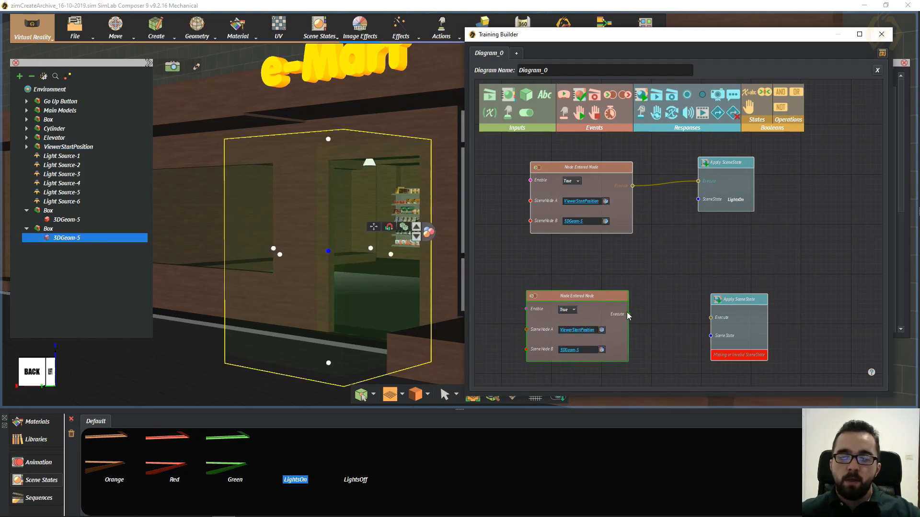
left_click(754, 305)
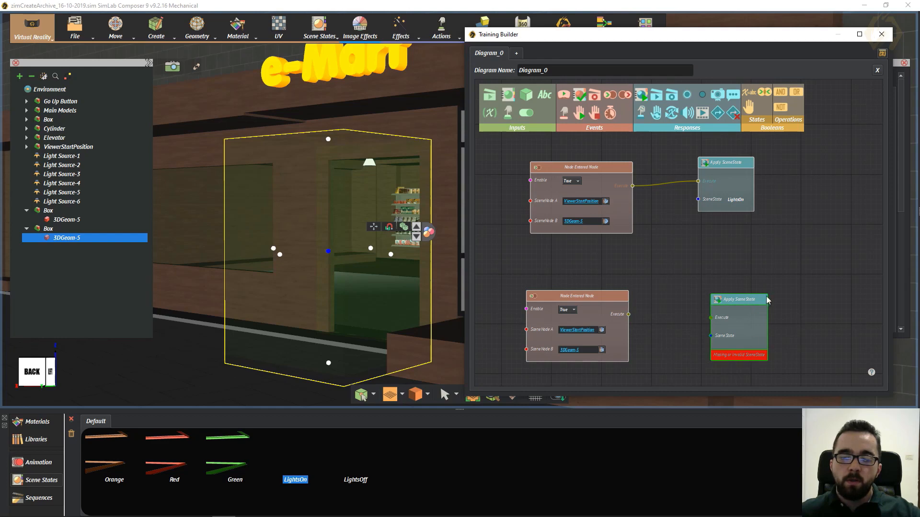
- Assign the LightsOff scene state to the lower Apply SceneState node and connect the lower Node Entered Node event's Execute output to it
left_click_drag(735, 310, 732, 298)
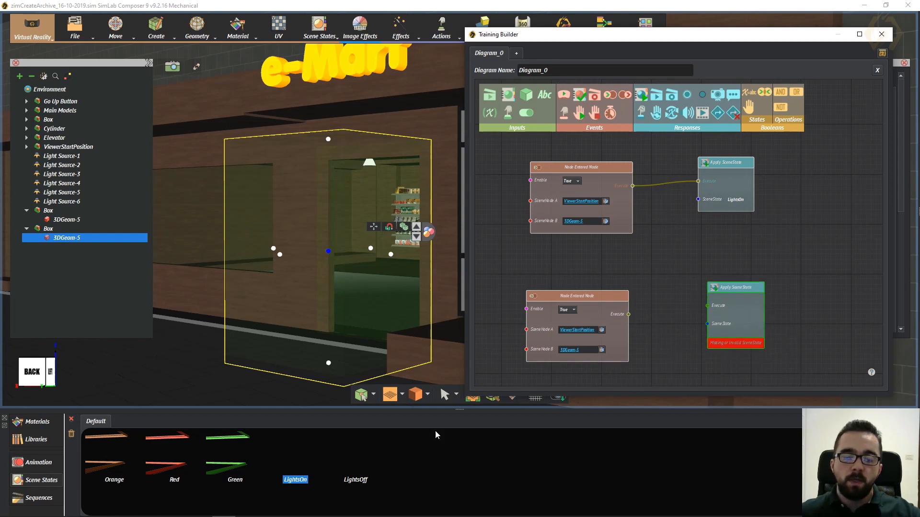
left_click_drag(362, 451, 735, 324)
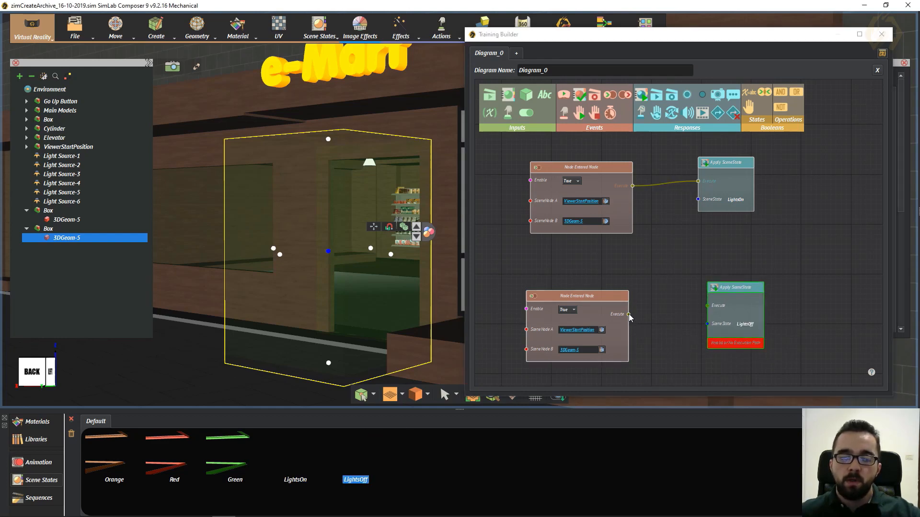
left_click_drag(629, 316, 709, 306)
left_click_drag(603, 297, 606, 289)
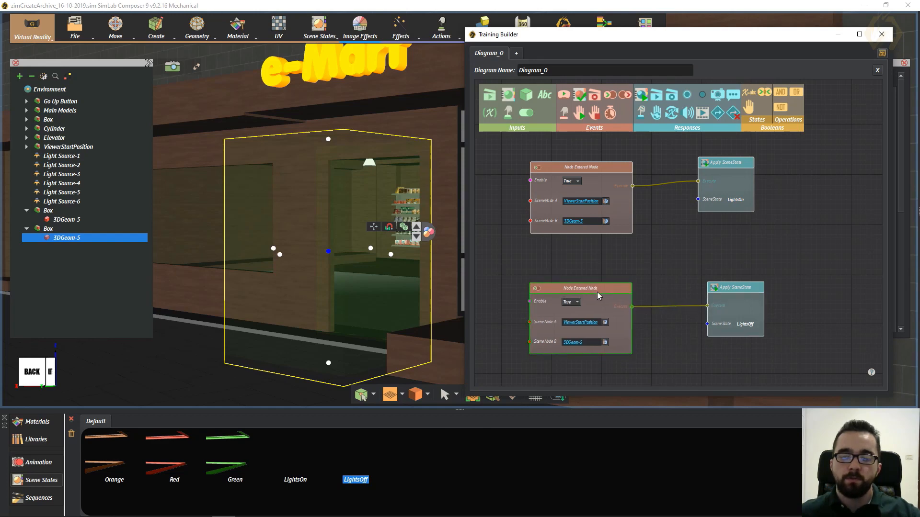
left_click(684, 241)
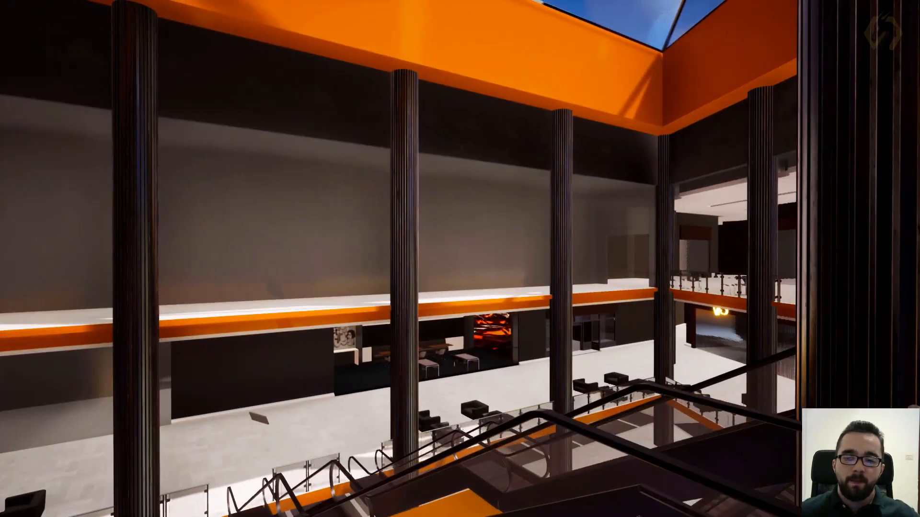
- Delete the existing VR note and create a new one for the current atrium view
key("Escape")
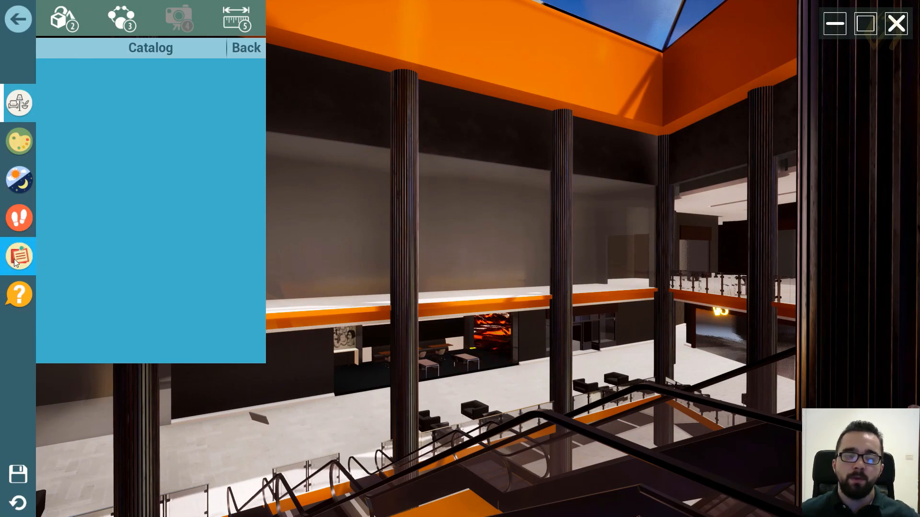
left_click(13, 259)
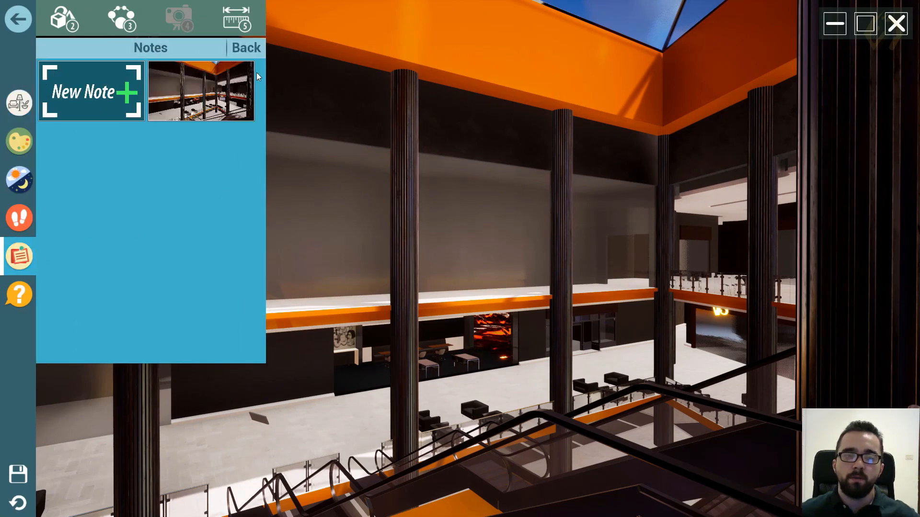
left_click(240, 107)
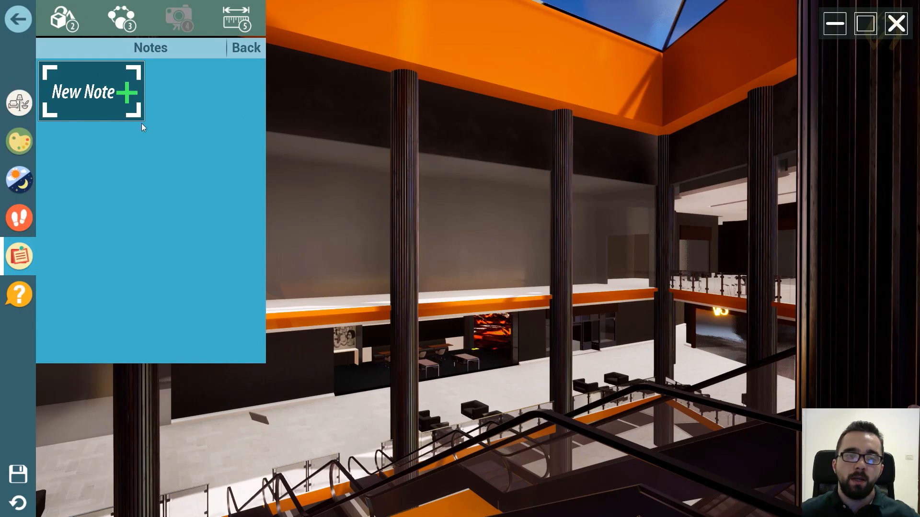
left_click(132, 89)
- Edit the new note: sketch a freehand outline around the central column and enter the text "Change Material into stone"
mouse_move(216, 99)
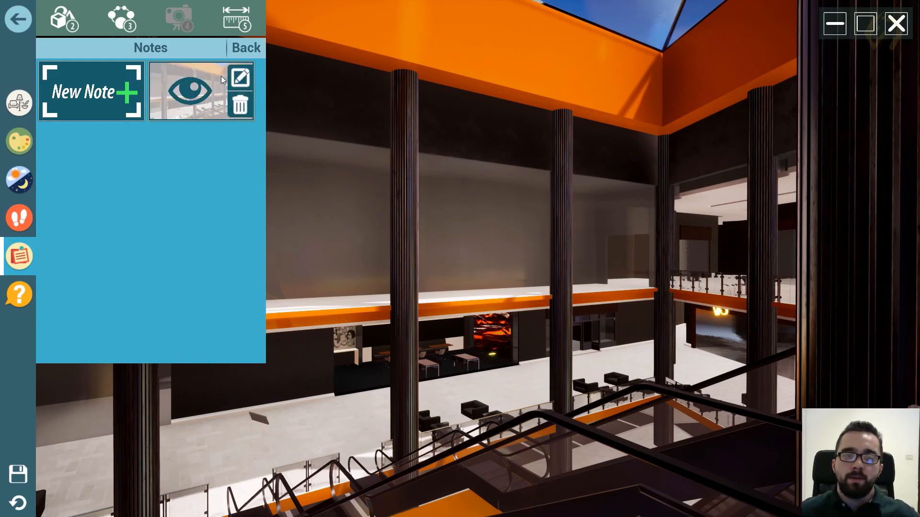
left_click(240, 80)
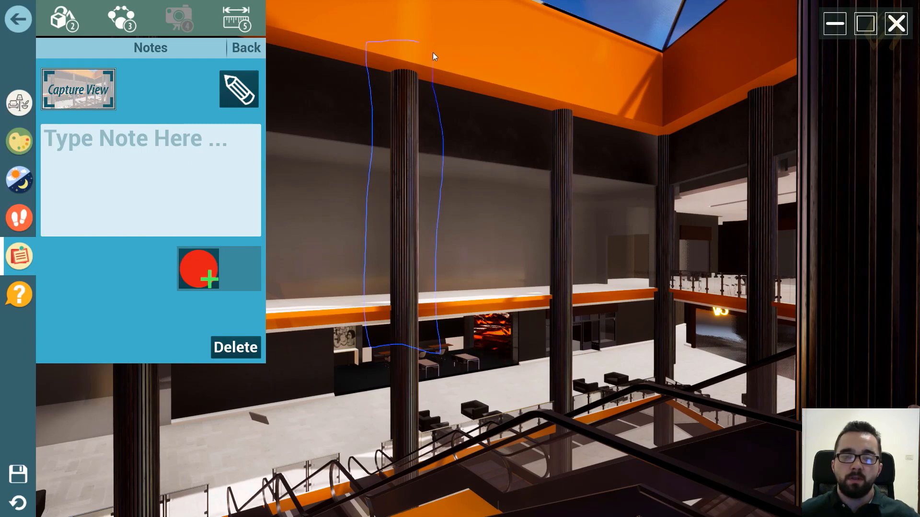
left_click(222, 154)
type("Change Materia")
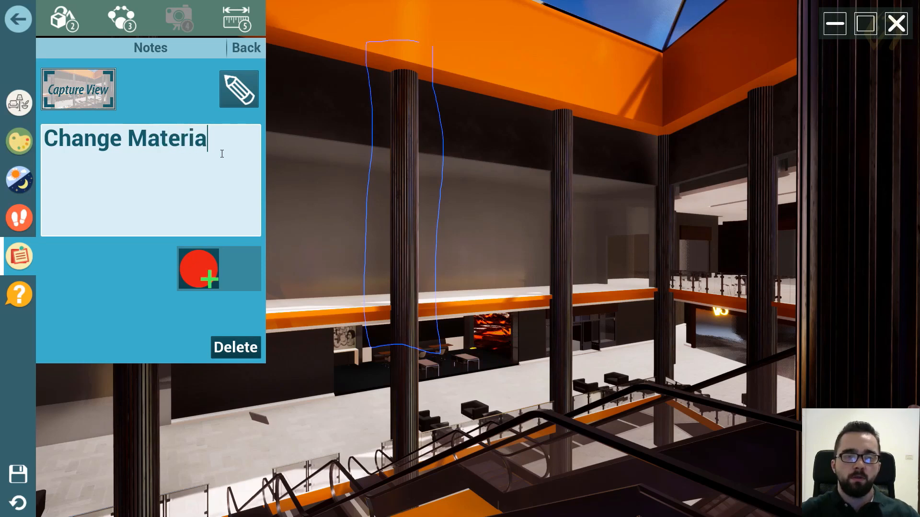
type("l into")
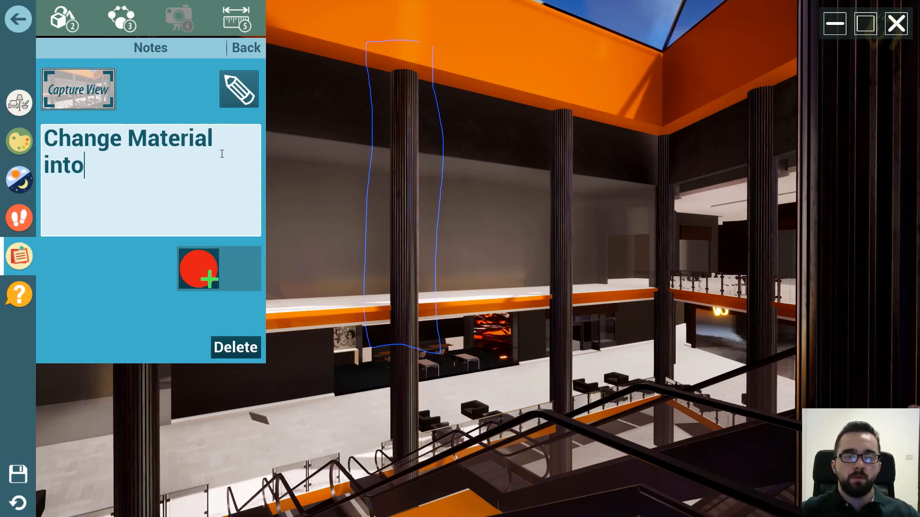
type(" stone")
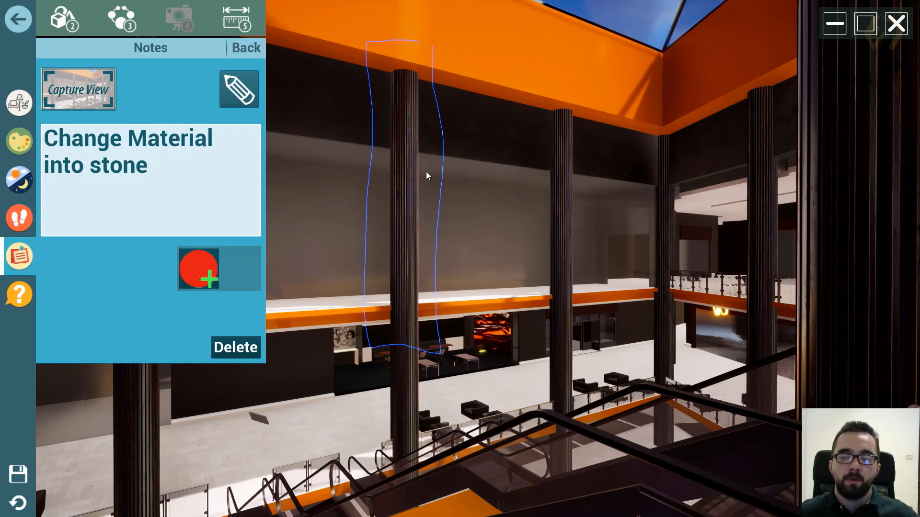
left_click(253, 48)
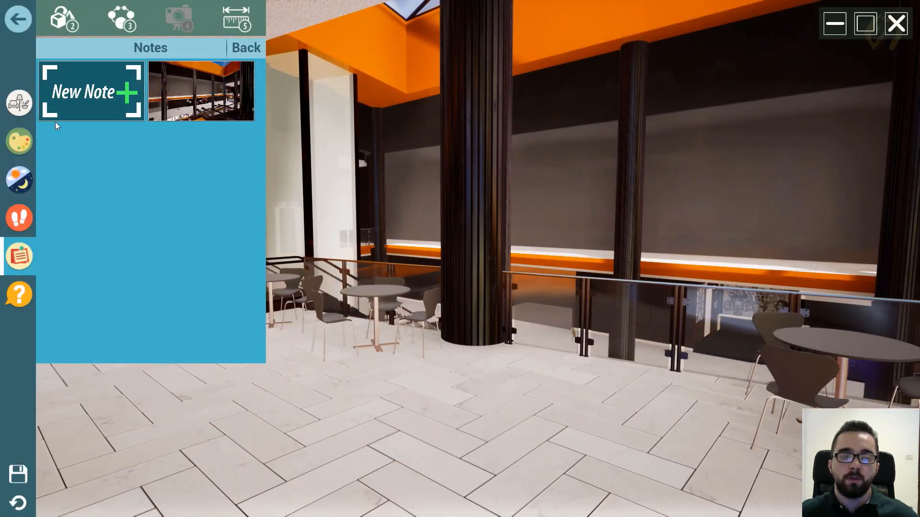
- Recall the saved note's view and open the note to review its column markup and text
mouse_move(209, 93)
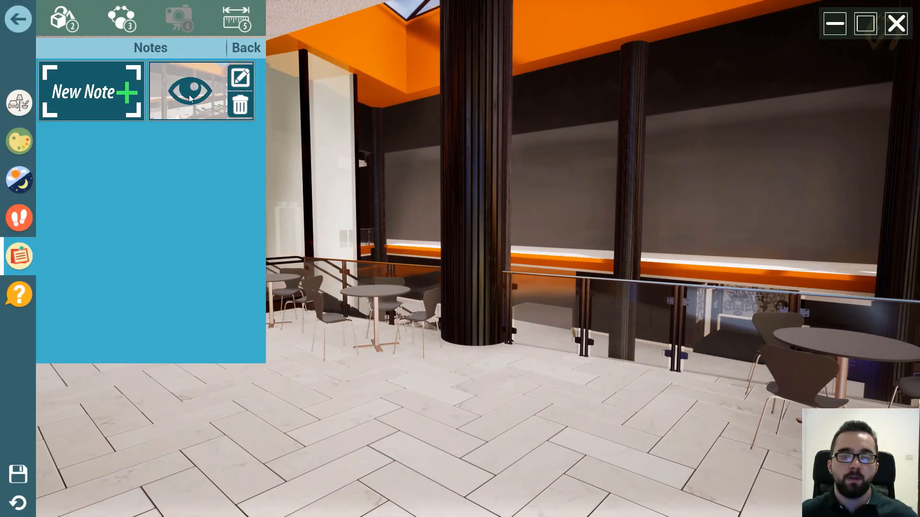
left_click(189, 98)
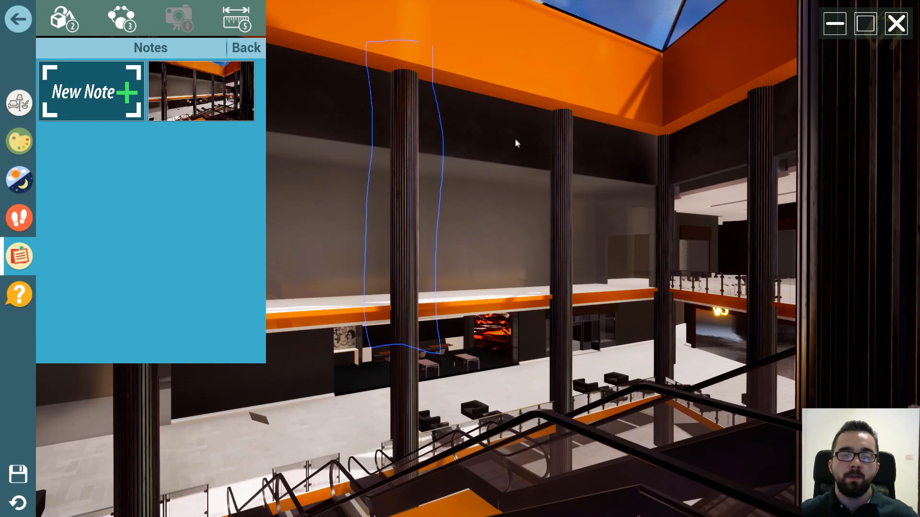
left_click(240, 76)
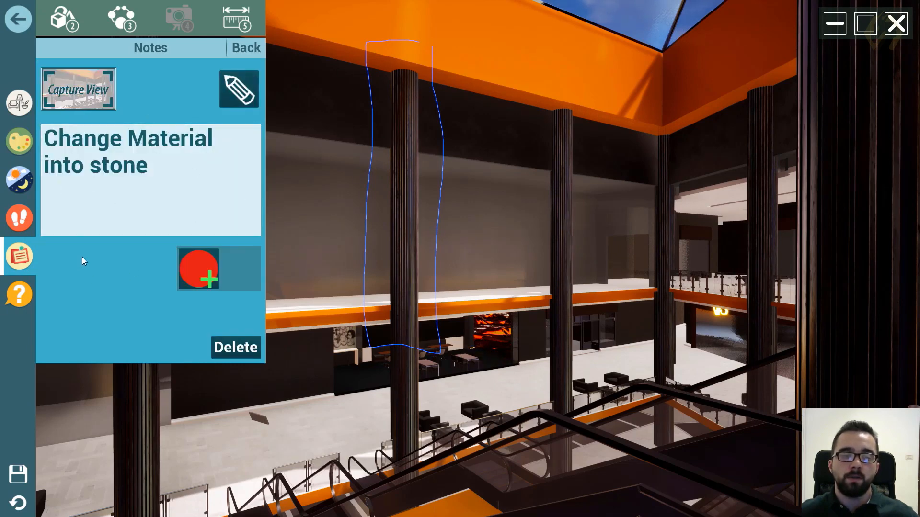
right_click(527, 206)
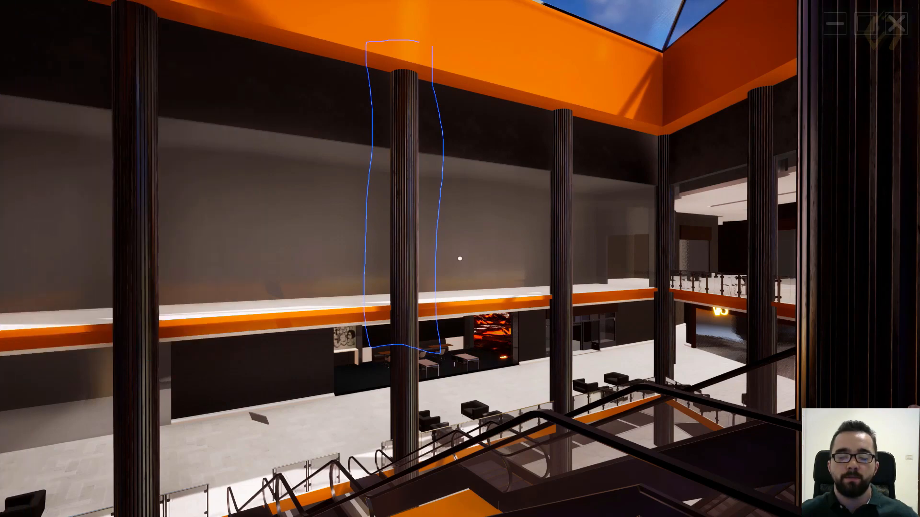
- Walk through the mall into the empty white-walled shop
key("s")
key("s")
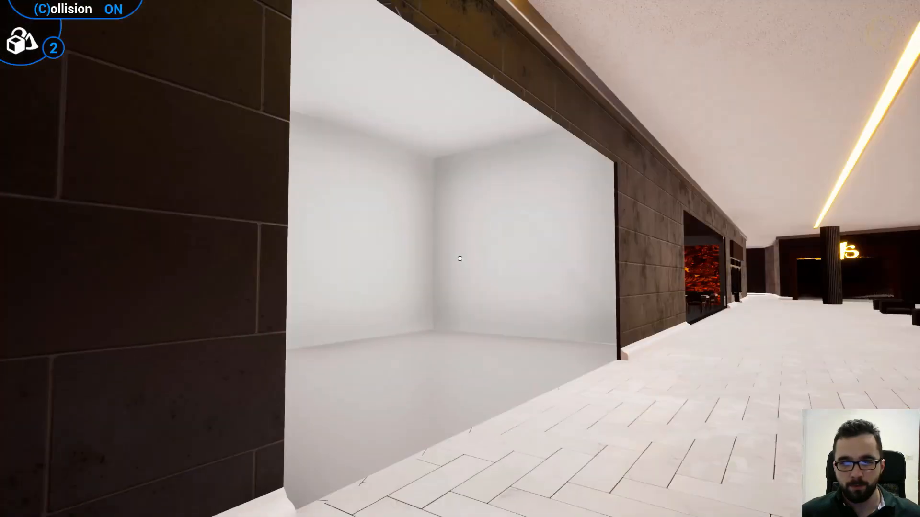
key("w")
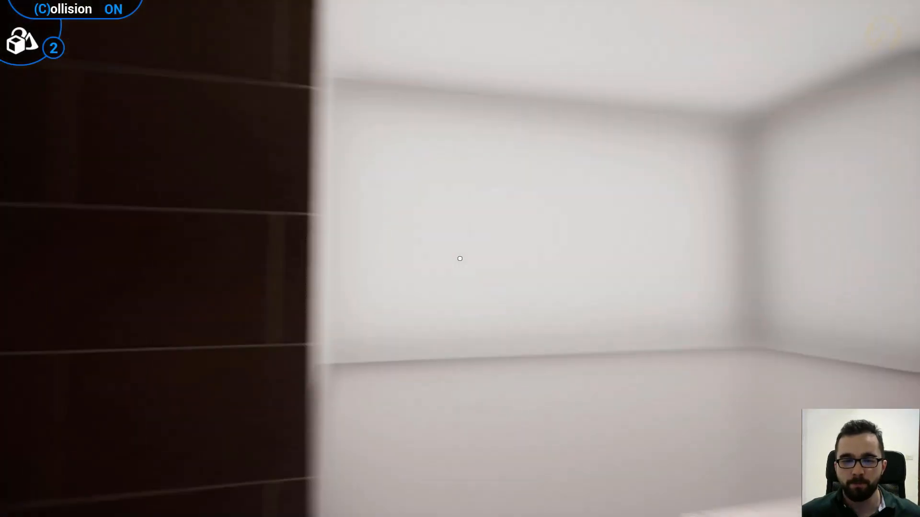
key("s")
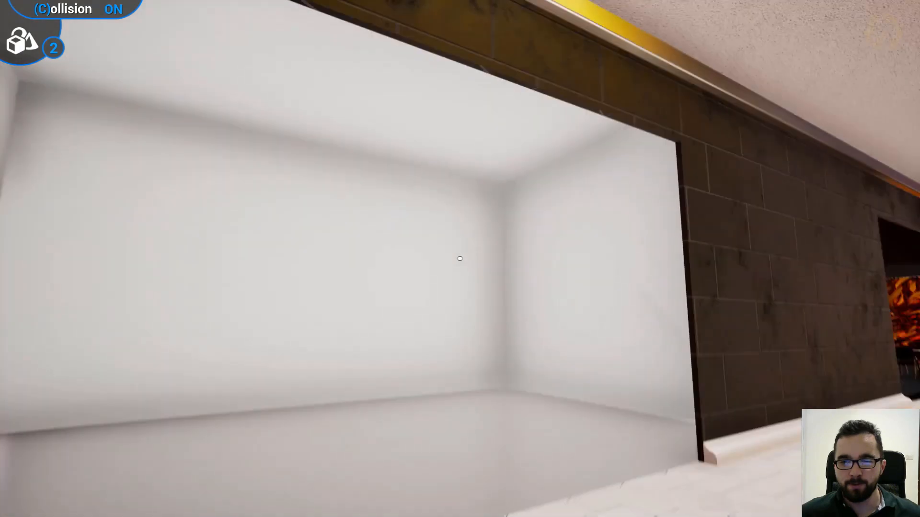
key("w")
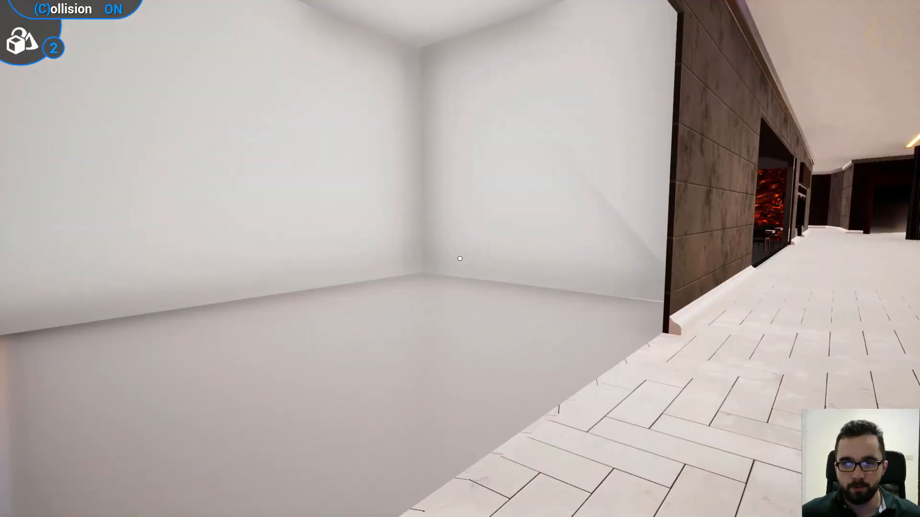
key("w")
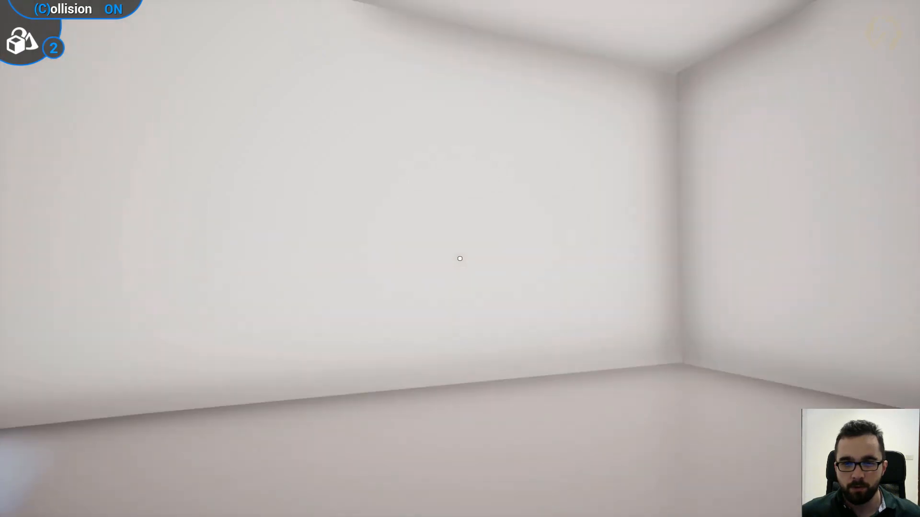
- Place the multicoloured building-block table set with stools from the catalog on the empty shop's floor
key("Escape")
left_click(20, 103)
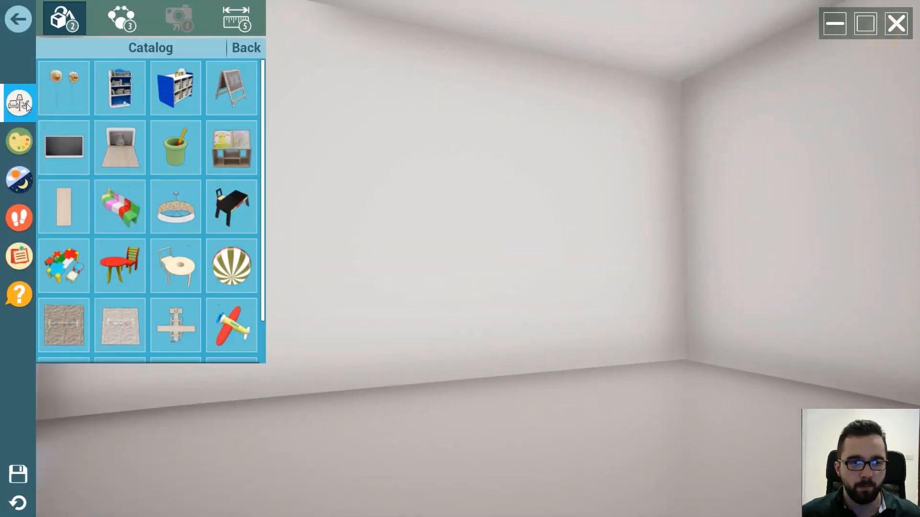
left_click(248, 49)
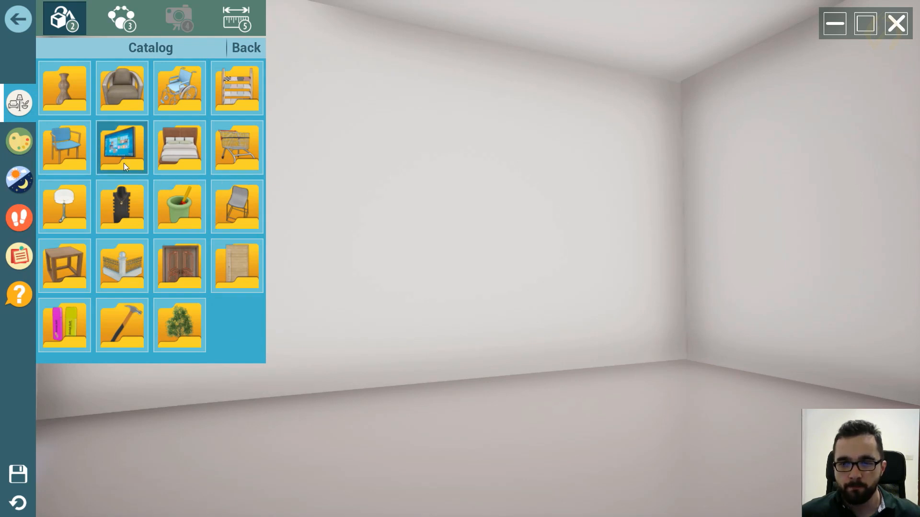
left_click(123, 148)
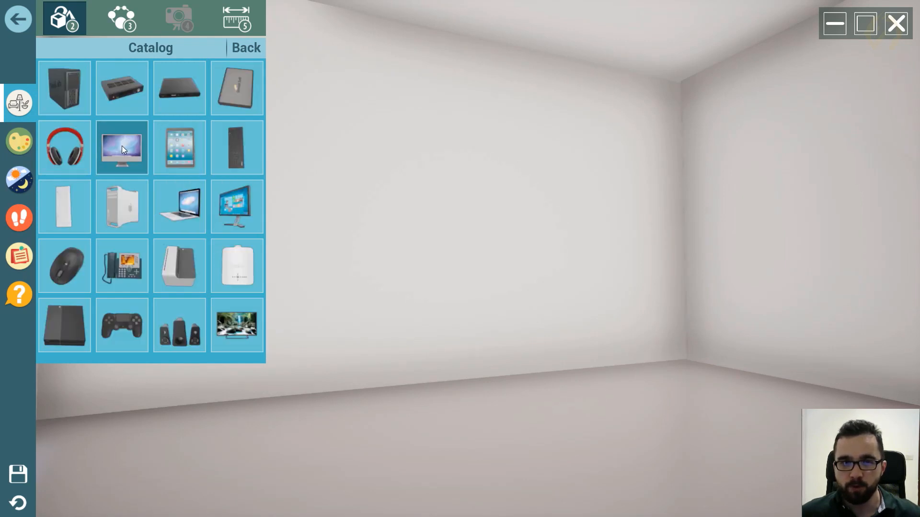
left_click(252, 53)
left_click(175, 214)
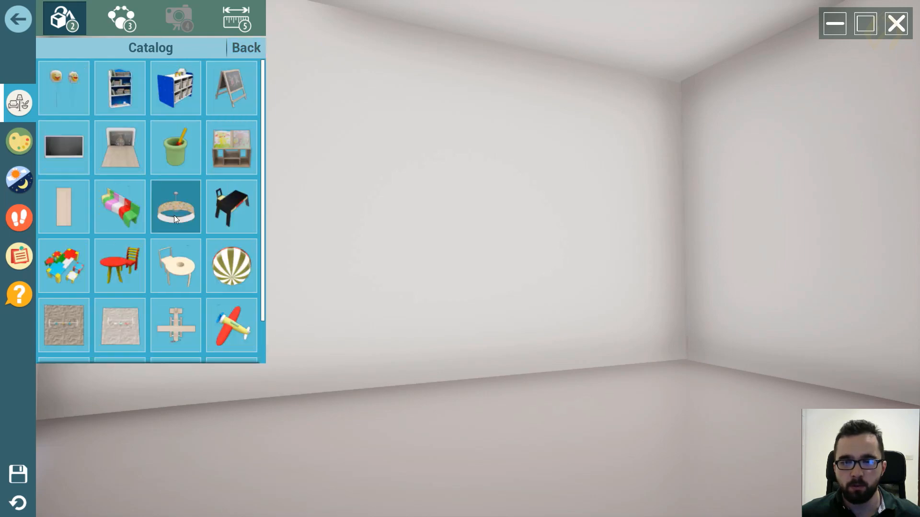
left_click(69, 262)
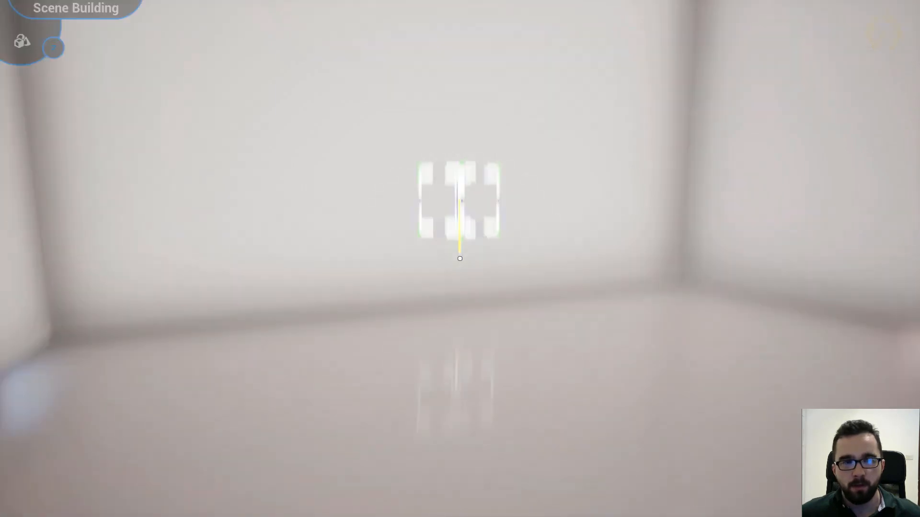
key("c")
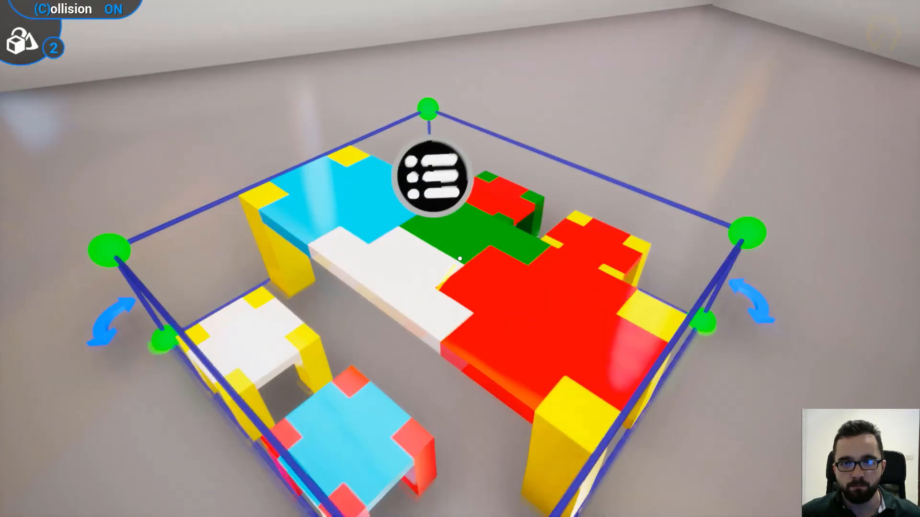
key("d")
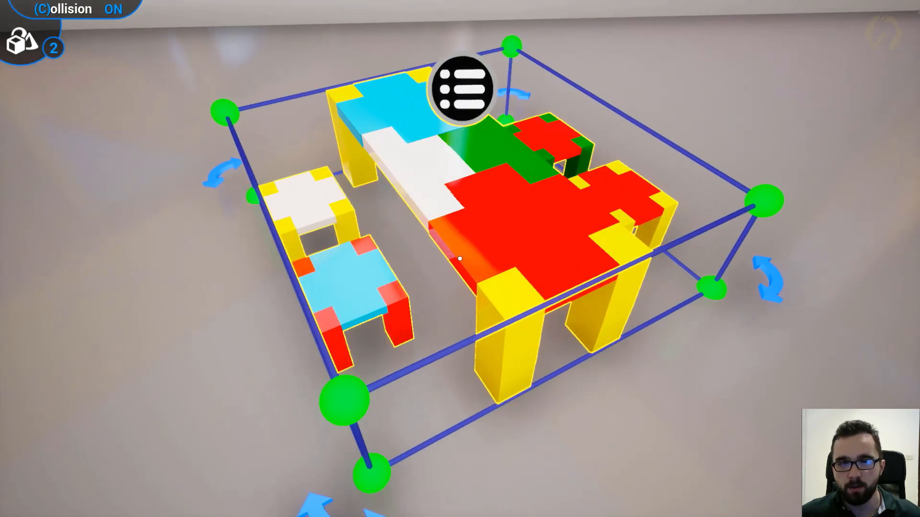
key("a")
key("s")
- Add the multicoloured curved bench from the catalog to the shop beside the table set
right_click(460, 259)
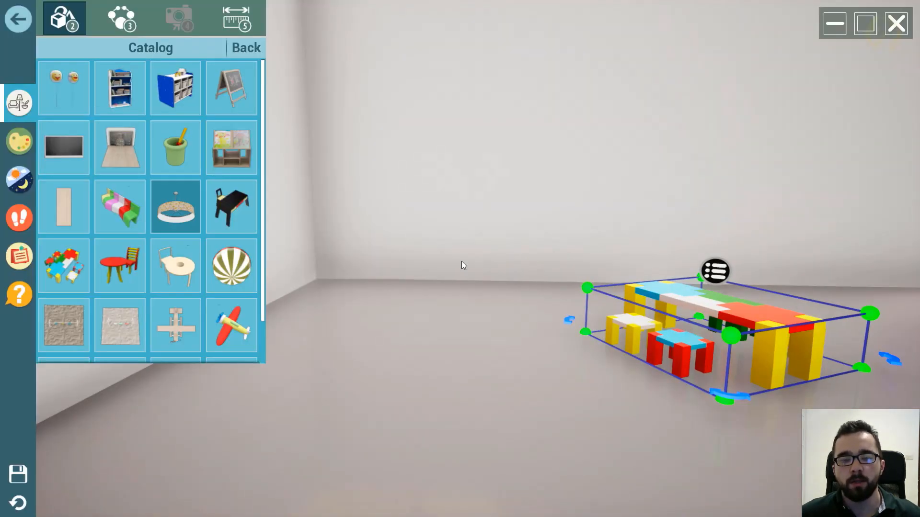
left_click(107, 209)
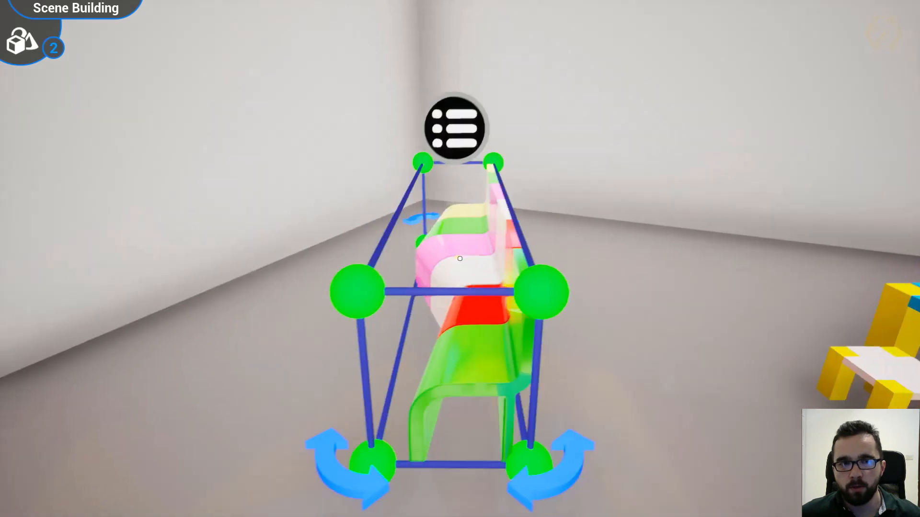
key("c")
key("d")
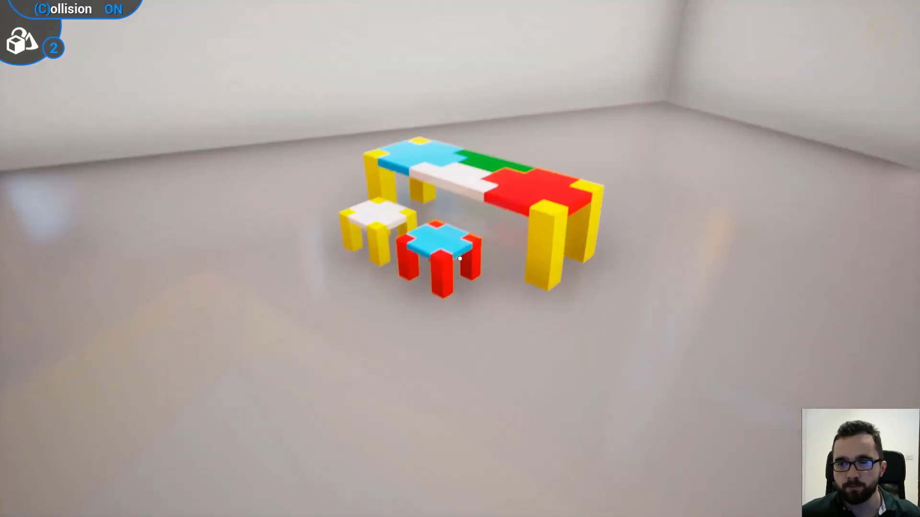
- Move the multicoloured curved bench away from the table set to the shop's side wall
left_click_drag(460, 259, 460, 259)
key("s")
key("w")
key("w")
key("w")
key("s")
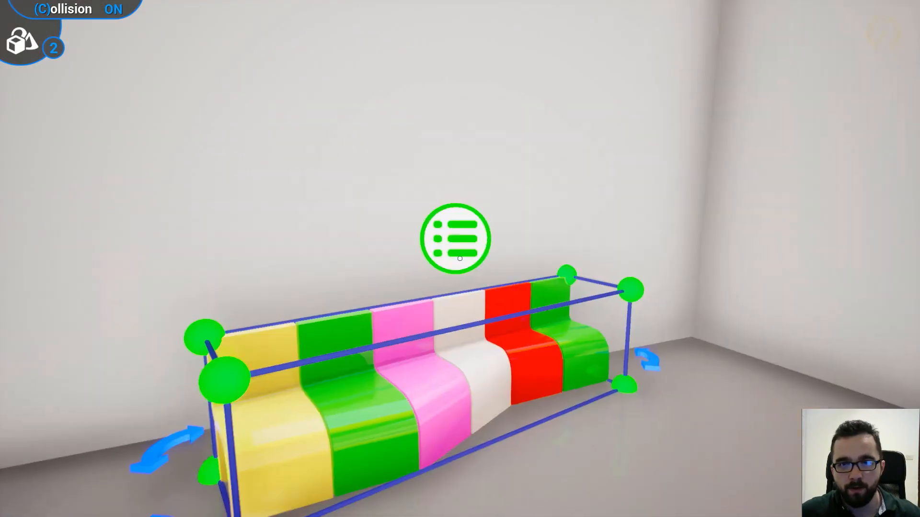
- Rotate the curved bench so its back runs parallel to the side wall
left_click(460, 258)
left_click(460, 259)
key("s")
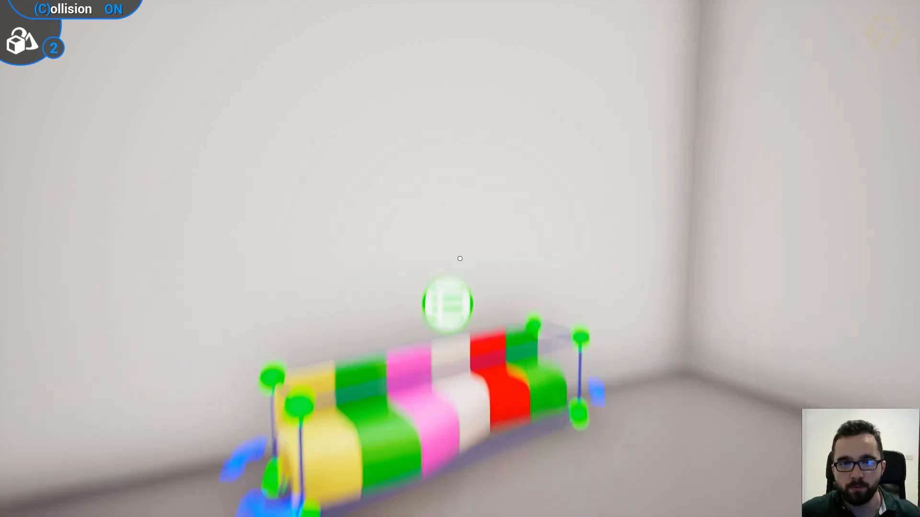
key("w")
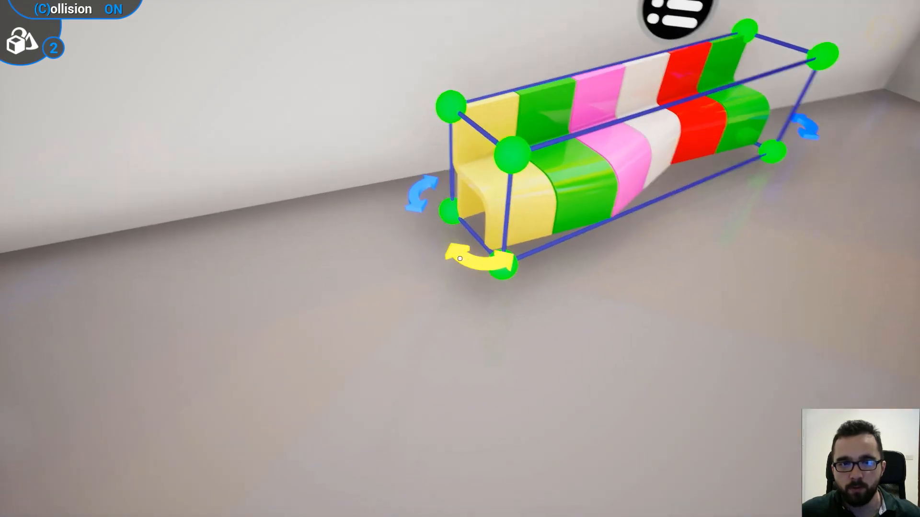
left_click_drag(460, 259, 460, 259)
key("s")
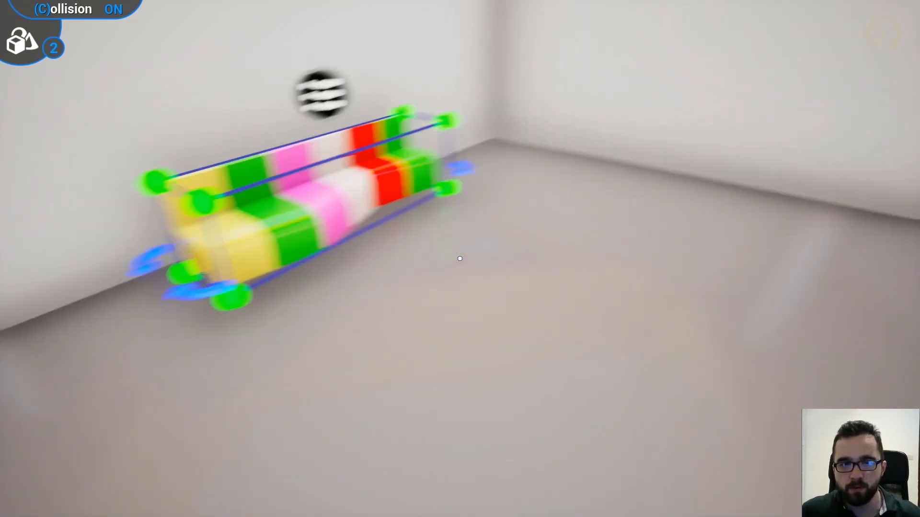
- Add the wooden shelf unit with children's drawings from the catalog and position it against the wall opposite the bench
key("2")
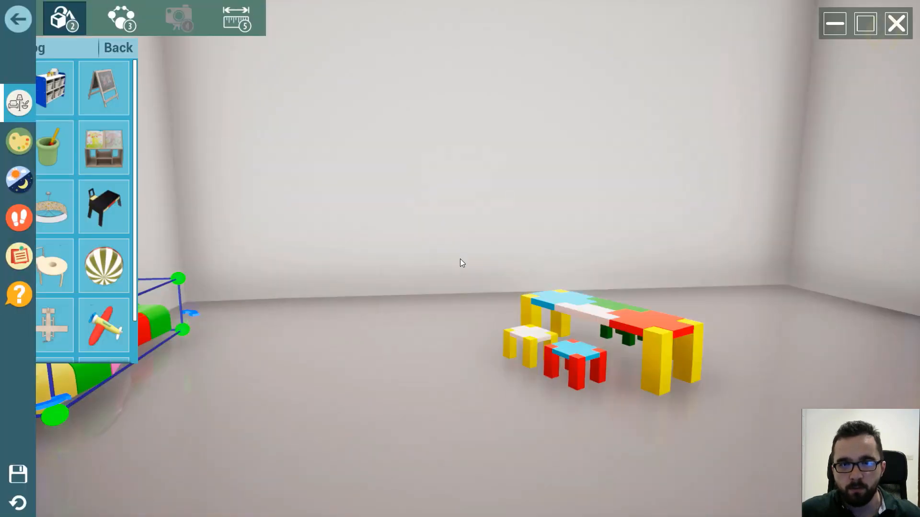
key("d")
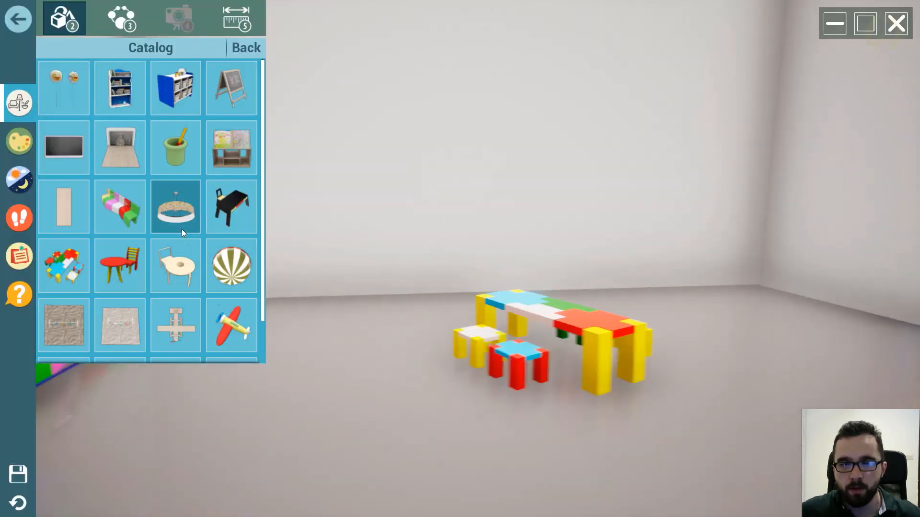
left_click(123, 257)
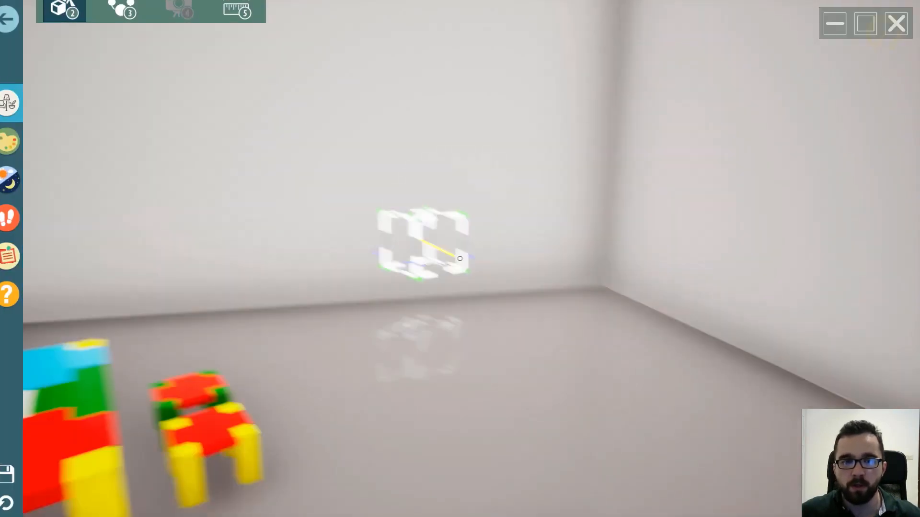
key("w")
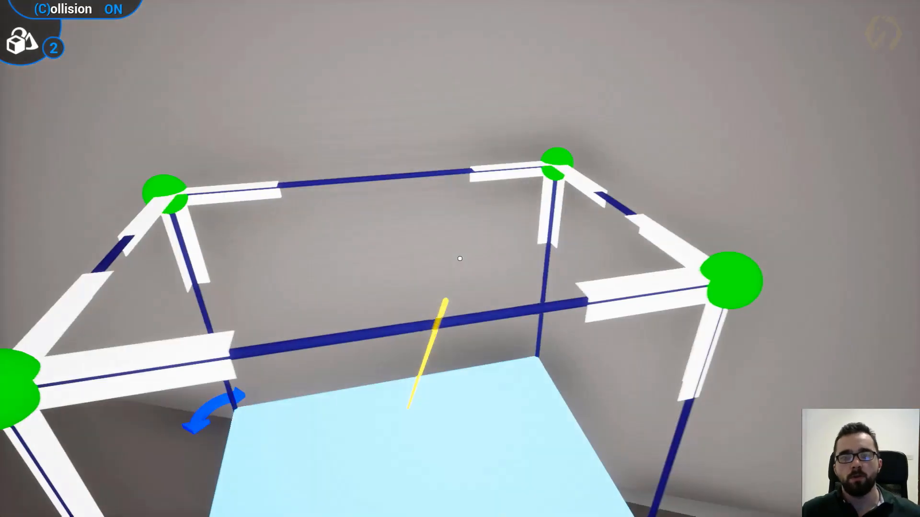
key("w")
key("s")
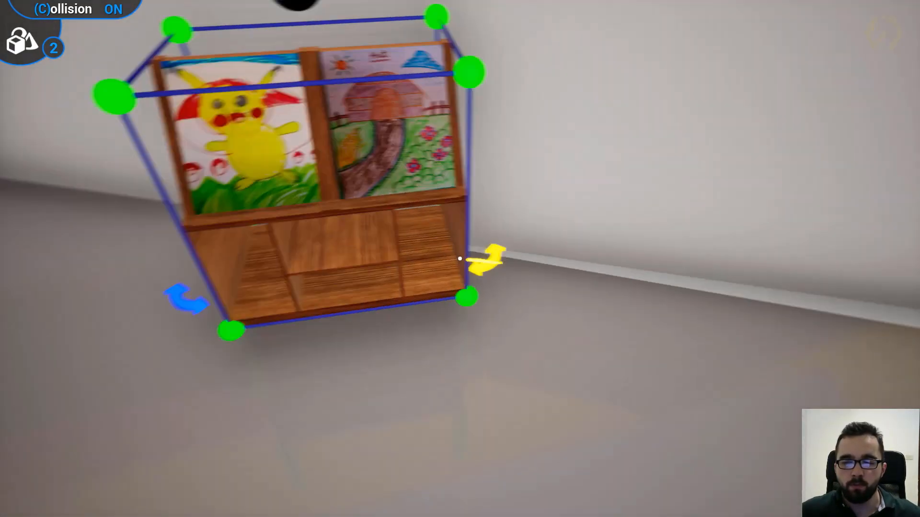
left_click_drag(460, 259, 459, 259)
key("s")
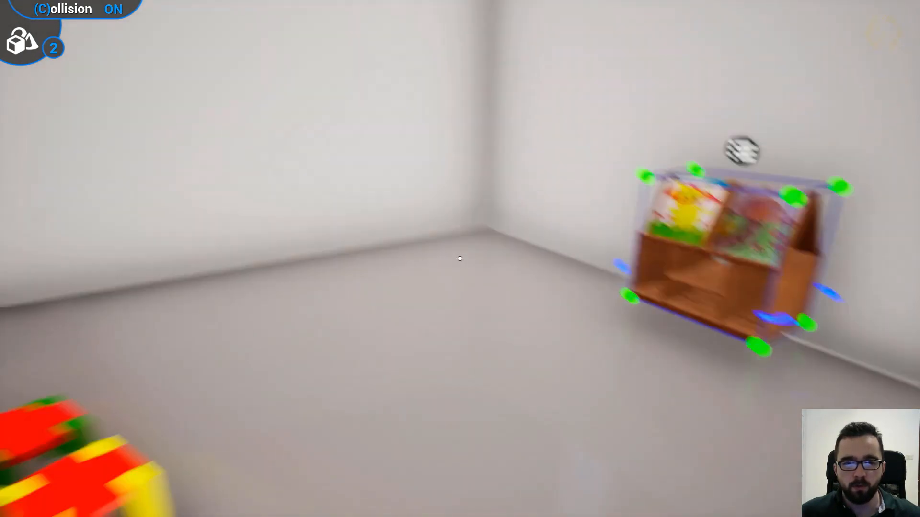
key("s")
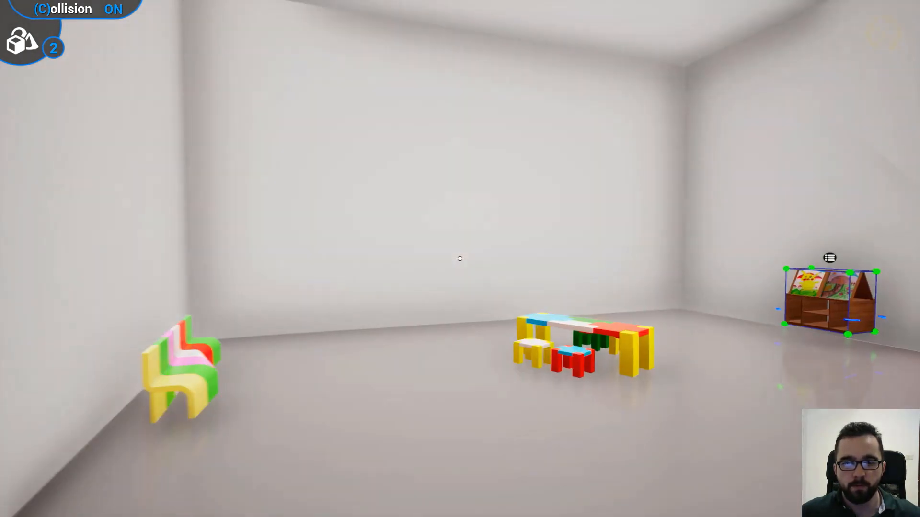